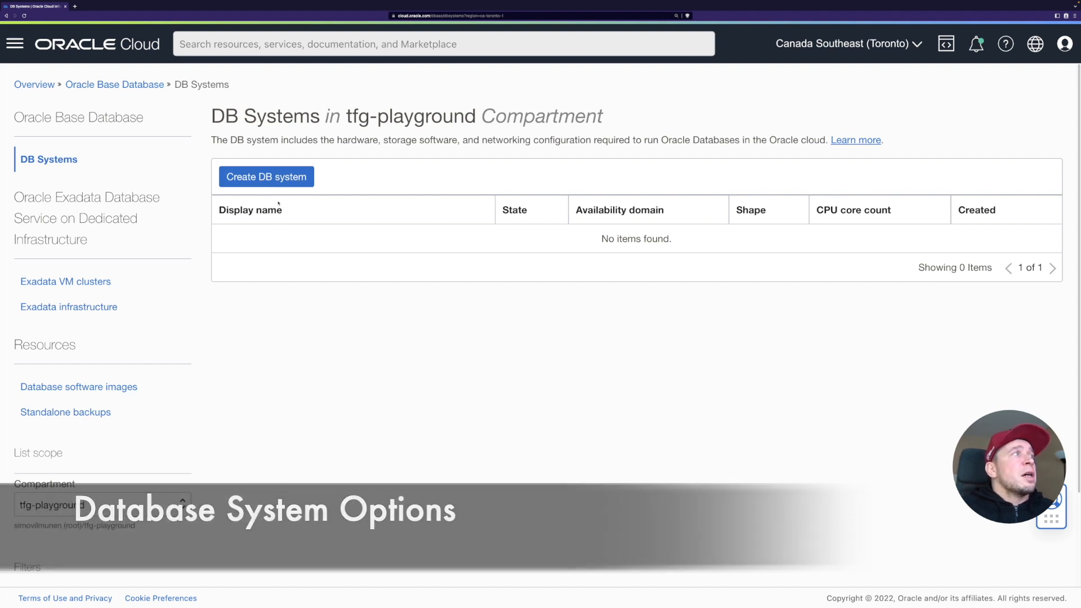
# - Start creating a new DB system and name it TFGDBSYSTEM
pyautogui.click(288, 178)
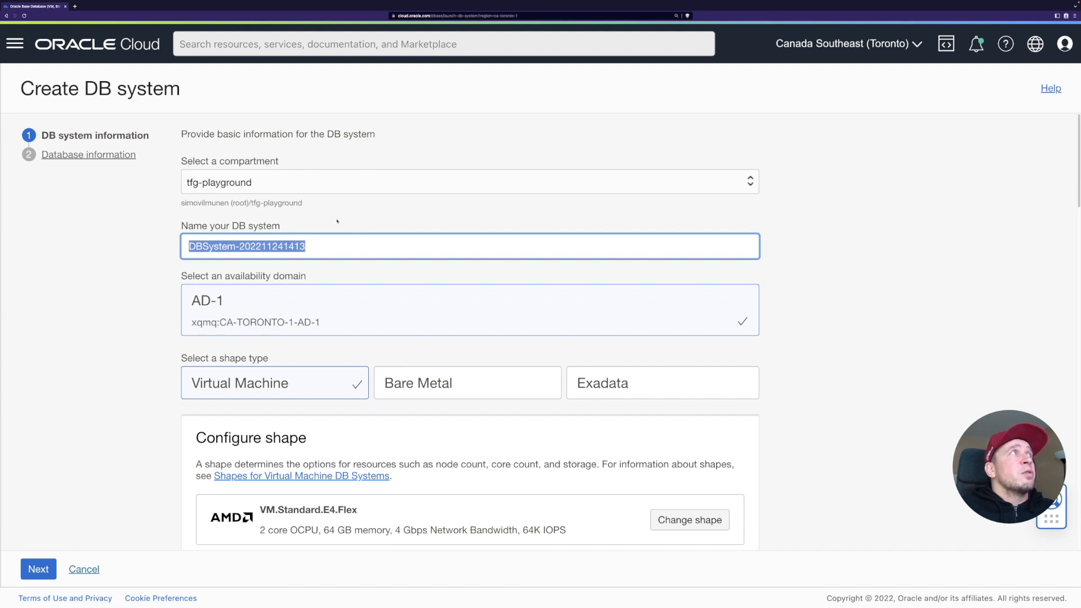
pyautogui.tripleClick(322, 246)
pyautogui.write('T')
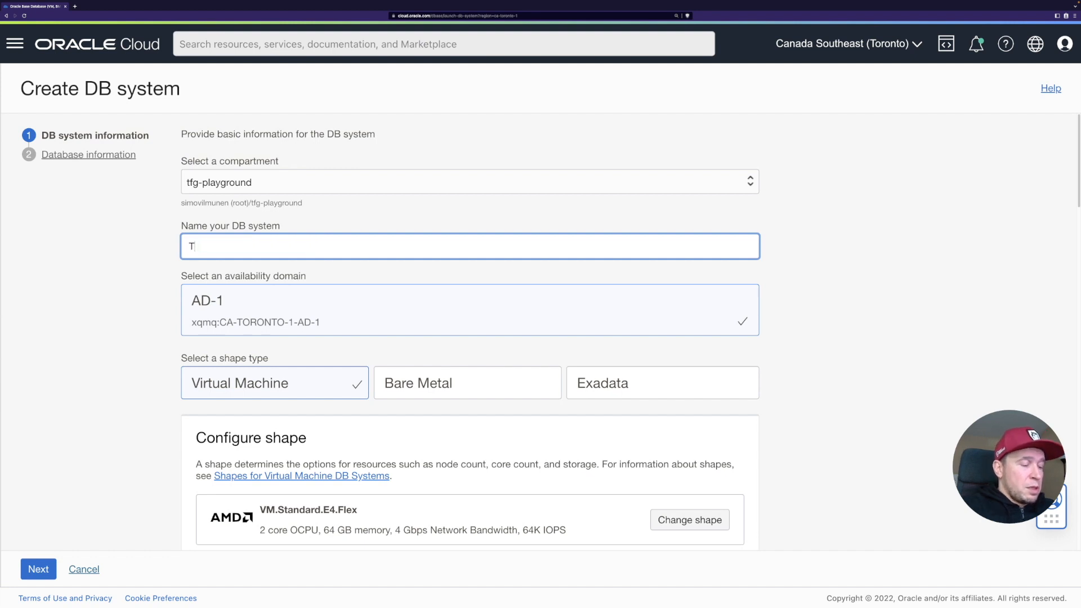
pyautogui.write('FGDBSYSTEM')
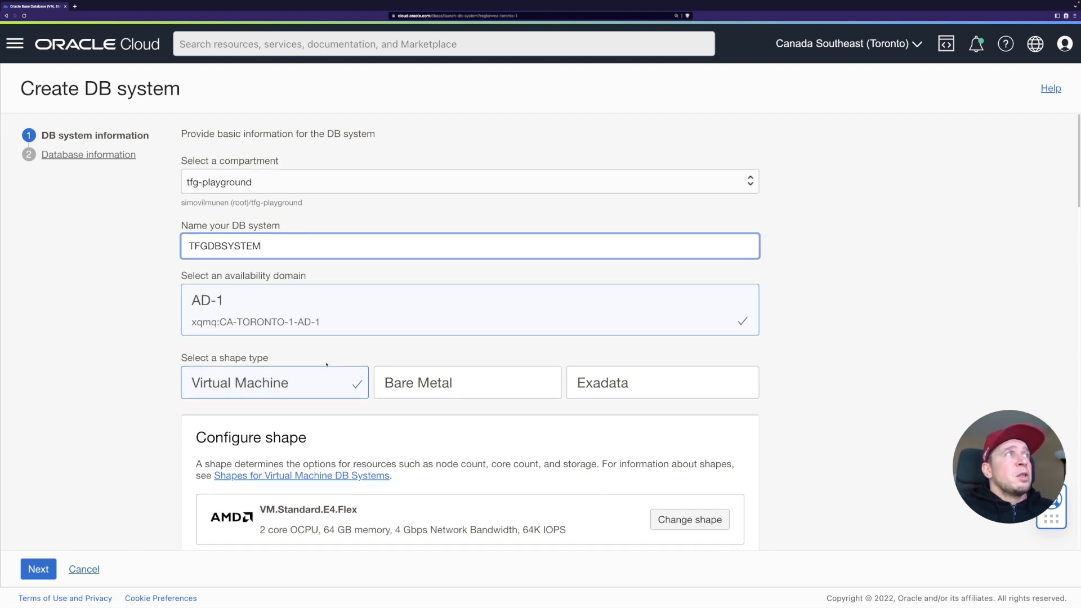
# - Set the AMD VM.Standard.E4.Flex shape to 2 OCPUs per node and apply it to the DB system
pyautogui.scroll(-2, 327, 364)
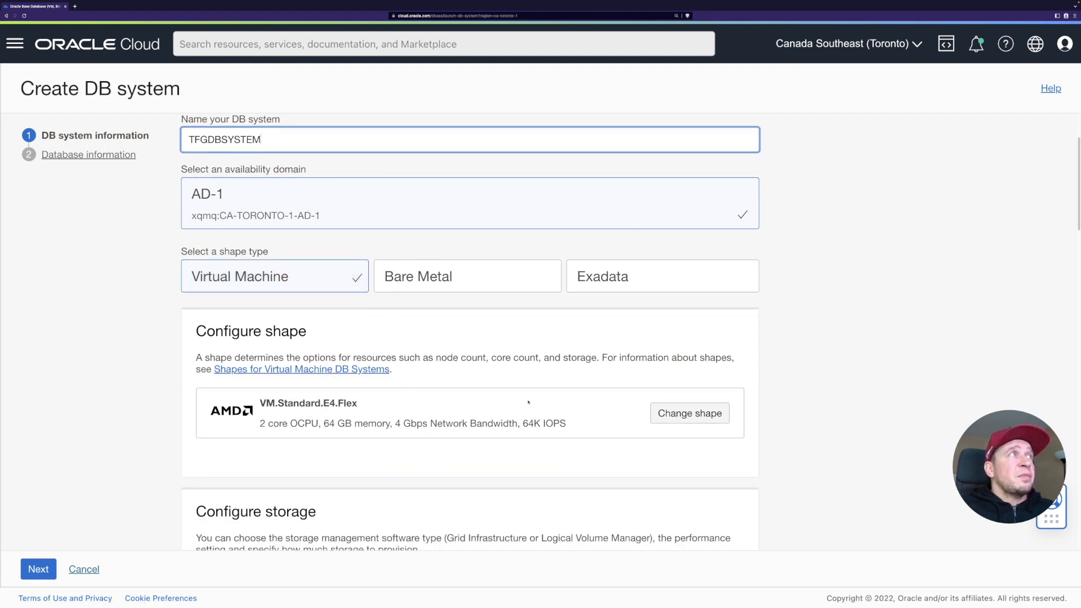
pyautogui.click(684, 415)
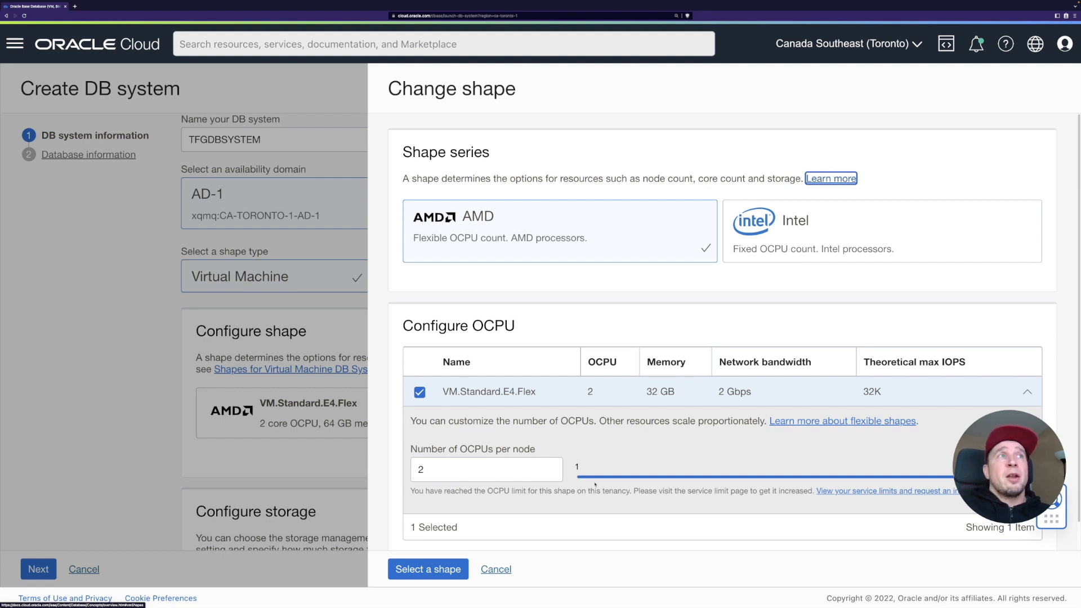
pyautogui.click(608, 478)
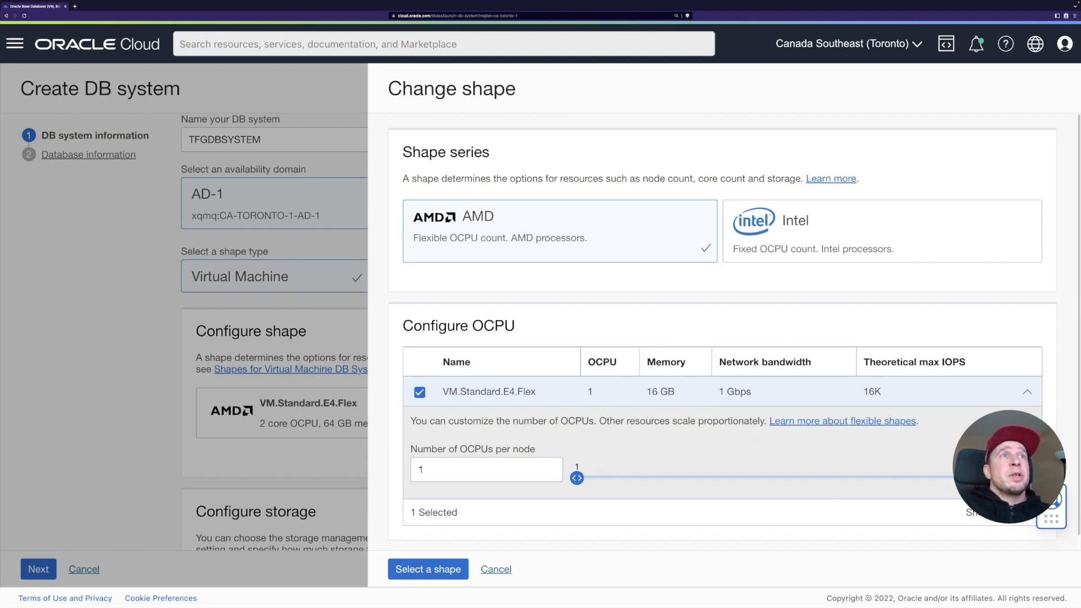
pyautogui.press('Right')
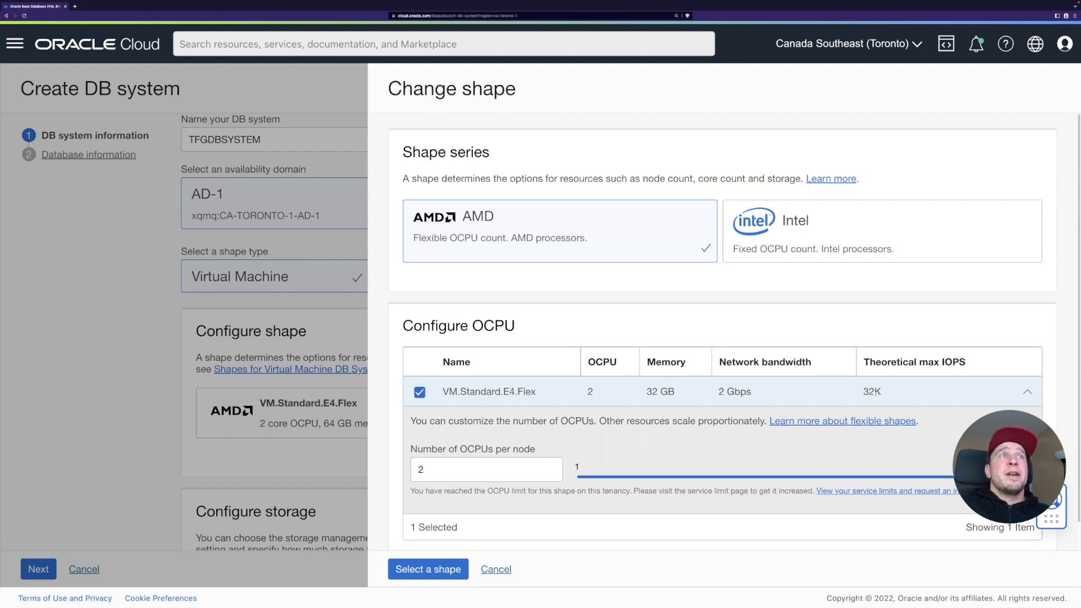
pyautogui.scroll(-1, 845, 396)
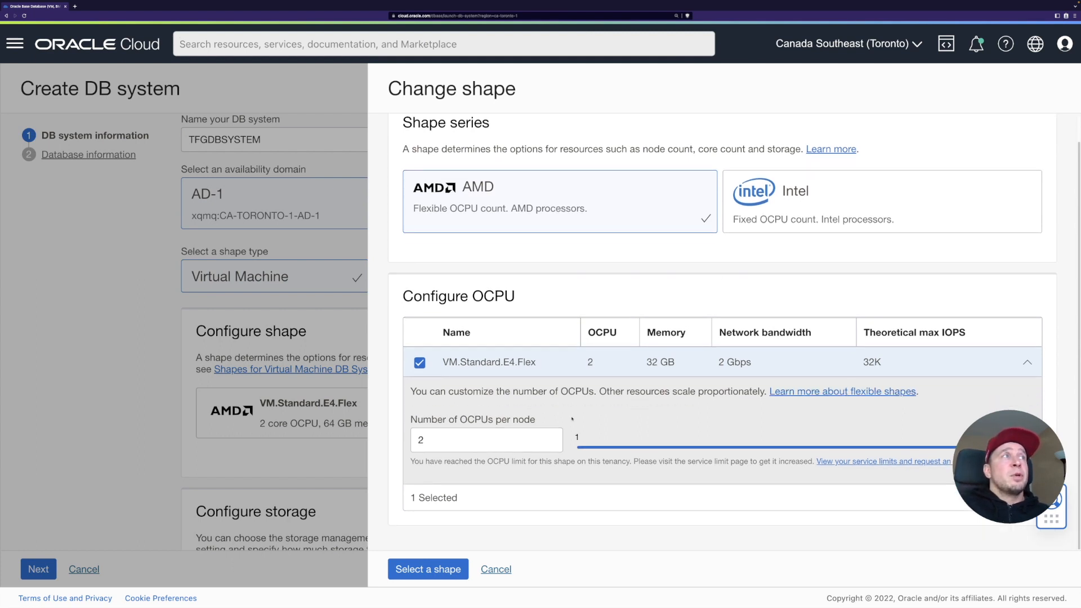
pyautogui.click(445, 570)
# - Open the storage settings and compare the expected maximum IOPS of the Balanced and Higher performance options, leaving Higher performance selected
pyautogui.scroll(-3, 496, 408)
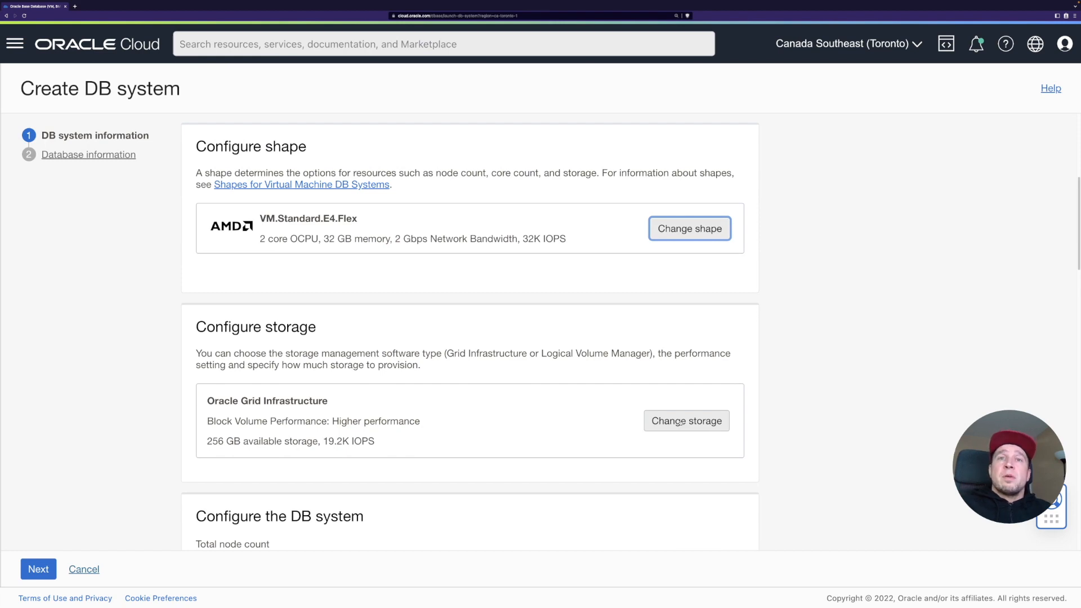
pyautogui.click(674, 432)
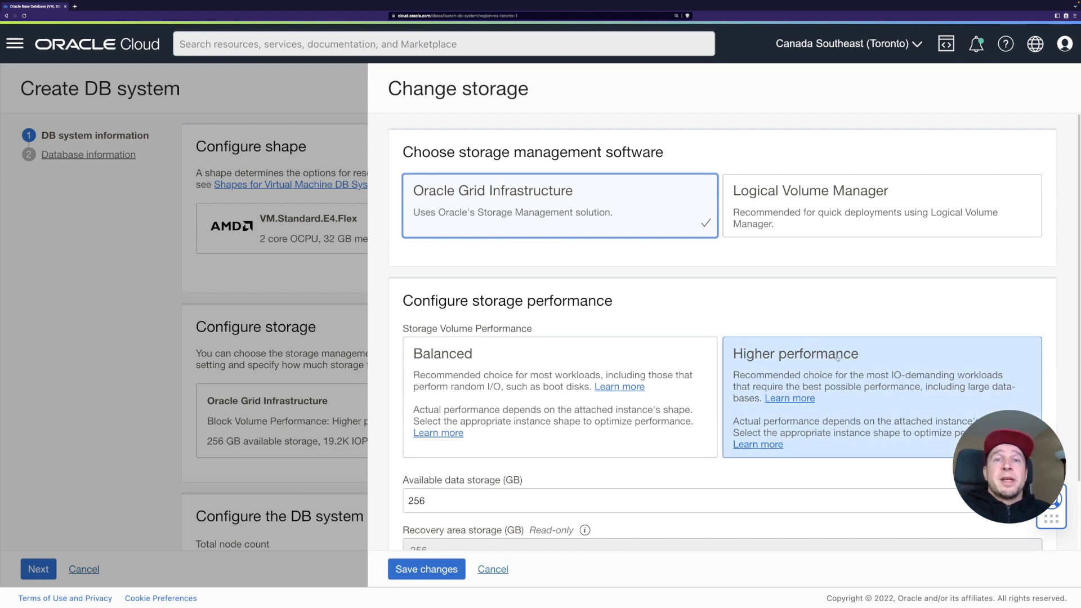
pyautogui.scroll(-3, 819, 319)
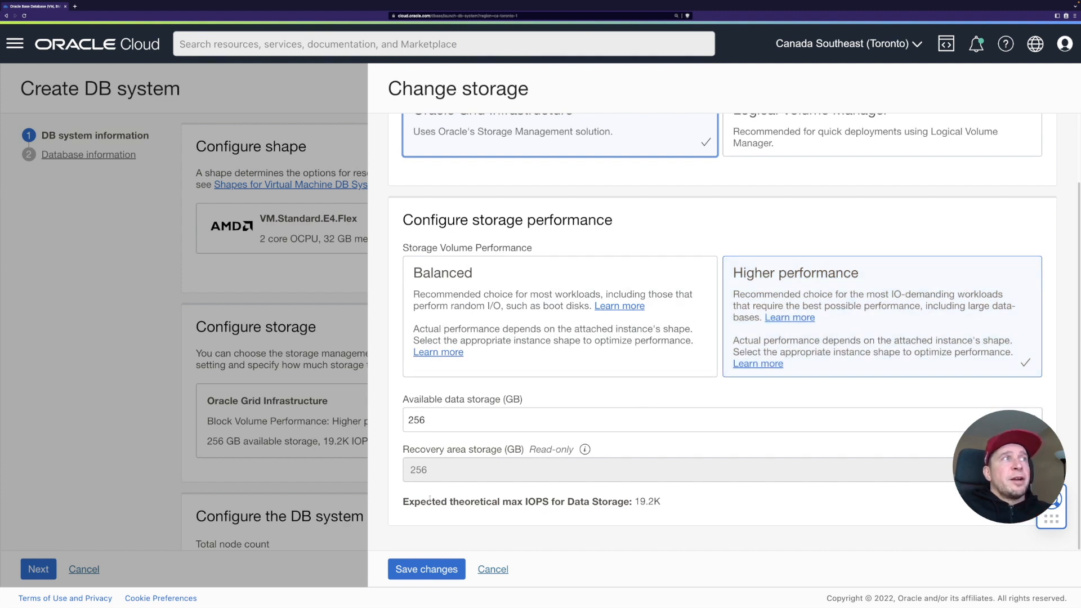
pyautogui.moveTo(403, 502); pyautogui.dragTo(671, 496)
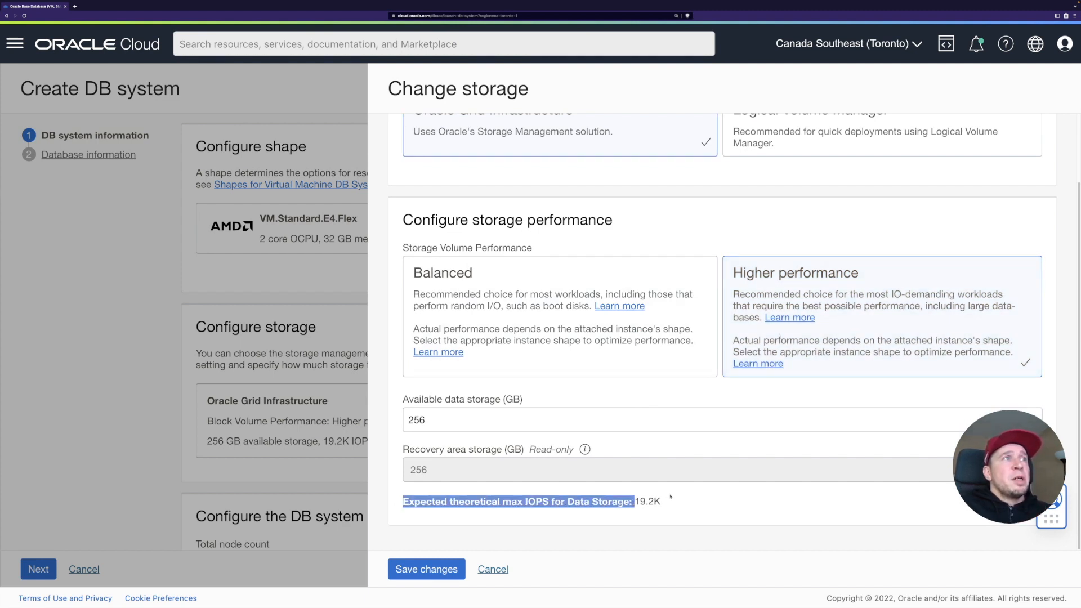
pyautogui.click(533, 513)
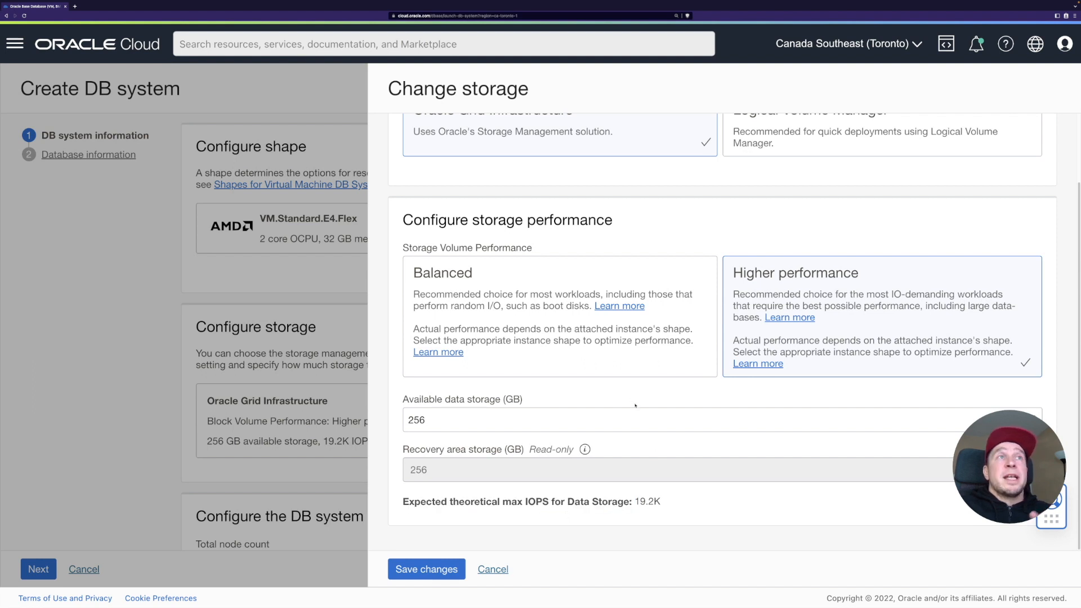
pyautogui.click(520, 285)
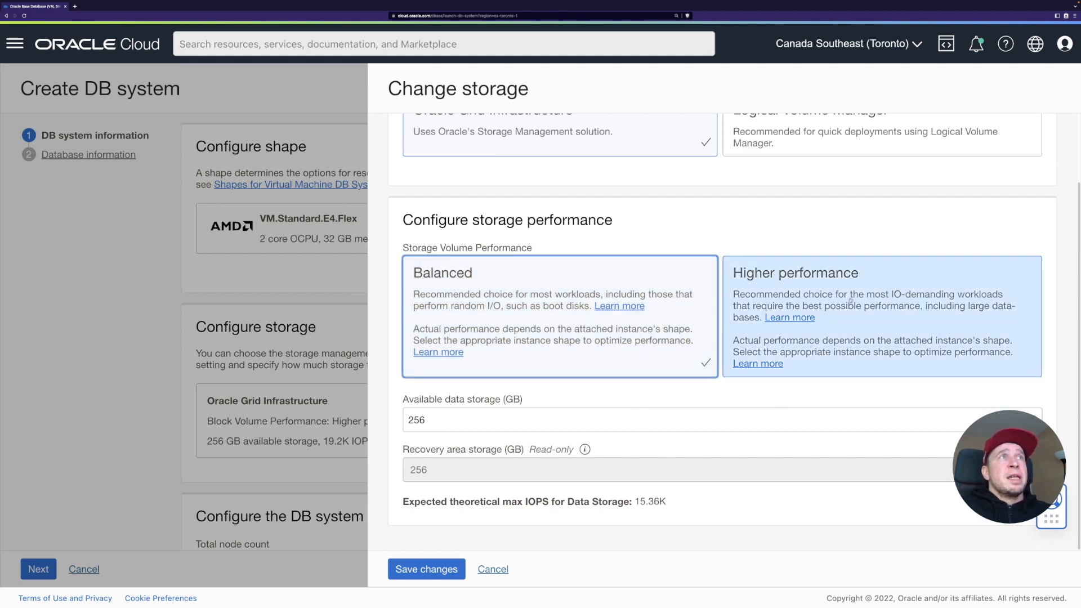
pyautogui.click(859, 289)
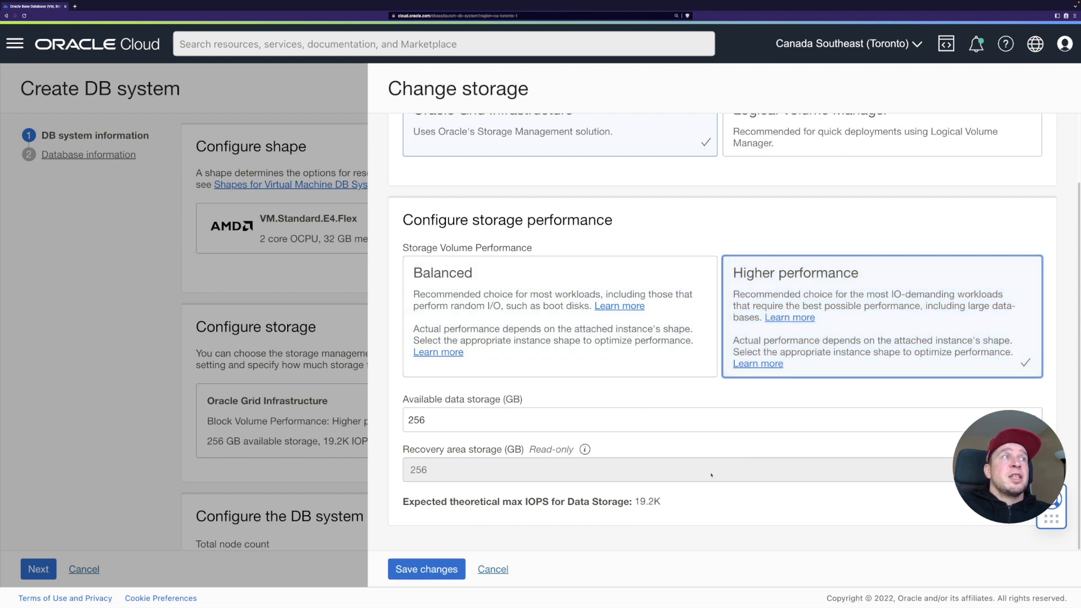
# - Try 81920 GB of available data storage, set it back to 256 GB, and save the storage settings
pyautogui.click(603, 428)
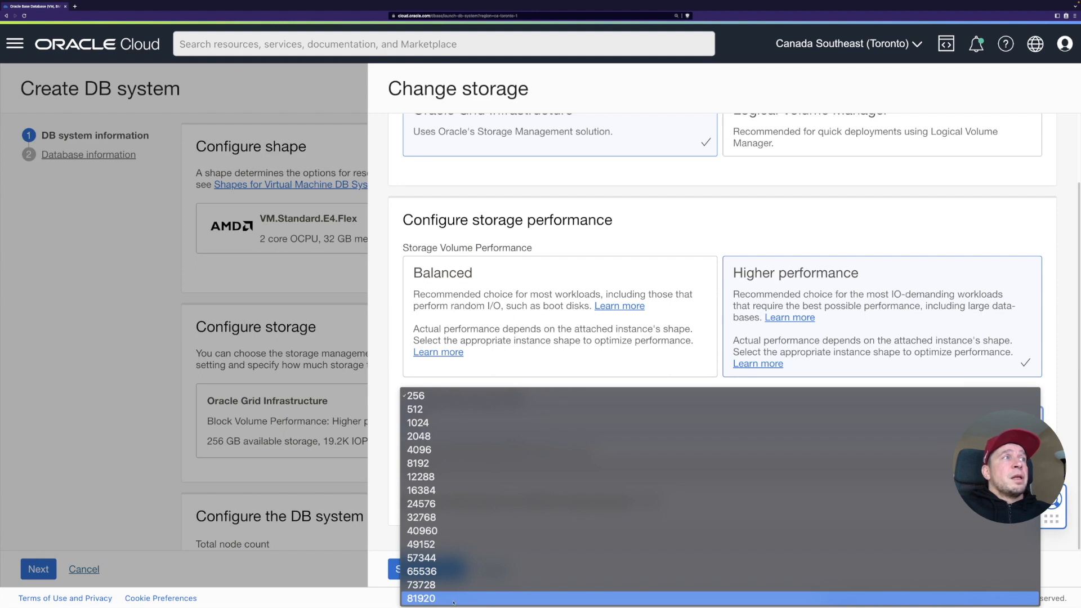
pyautogui.click(453, 599)
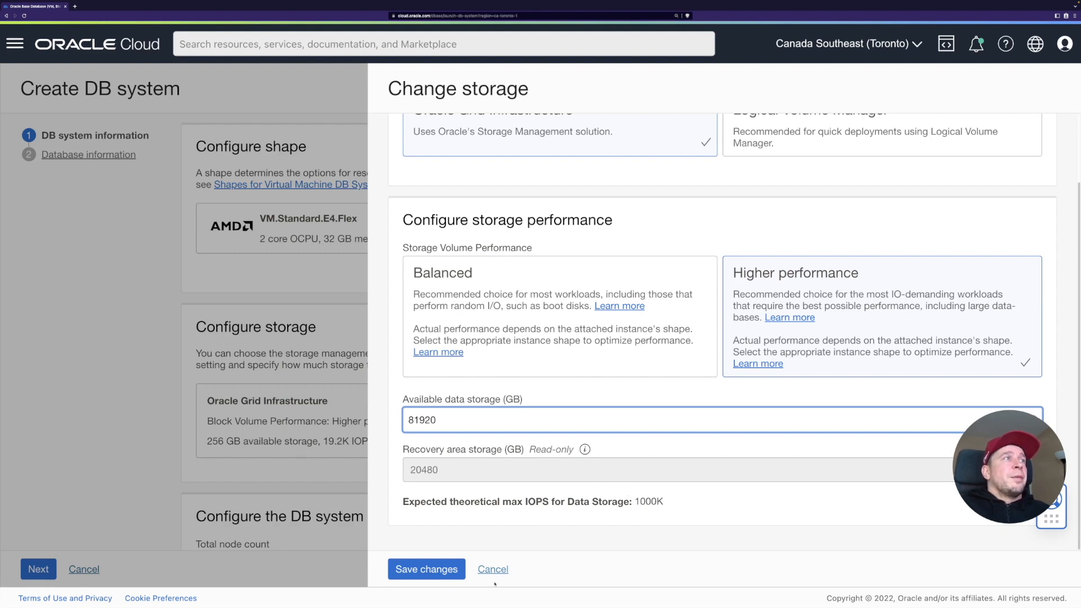
pyautogui.click(496, 420)
pyautogui.click(495, 218)
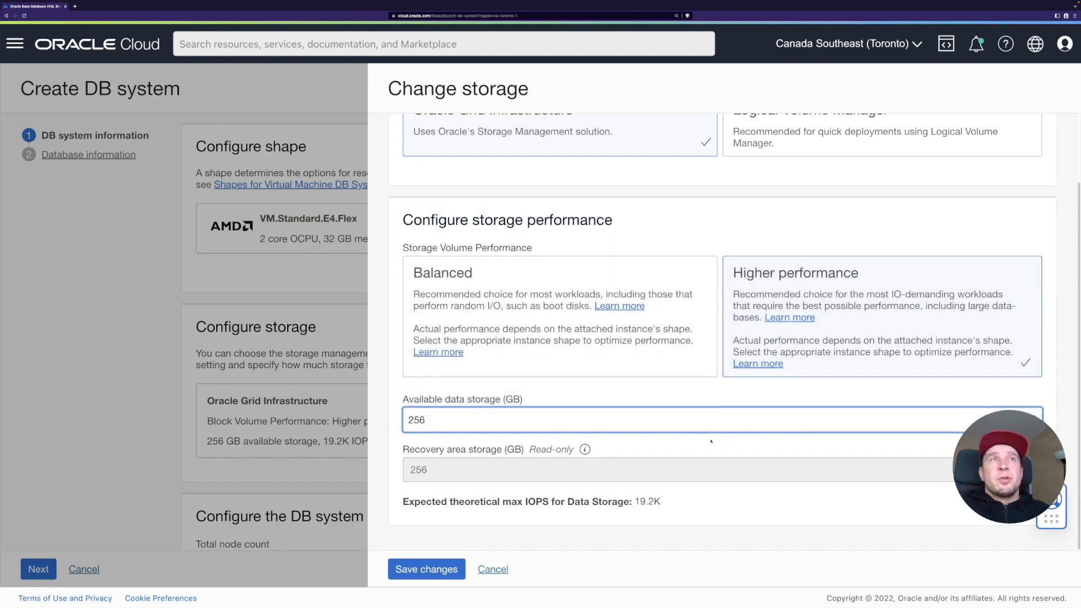
pyautogui.click(460, 570)
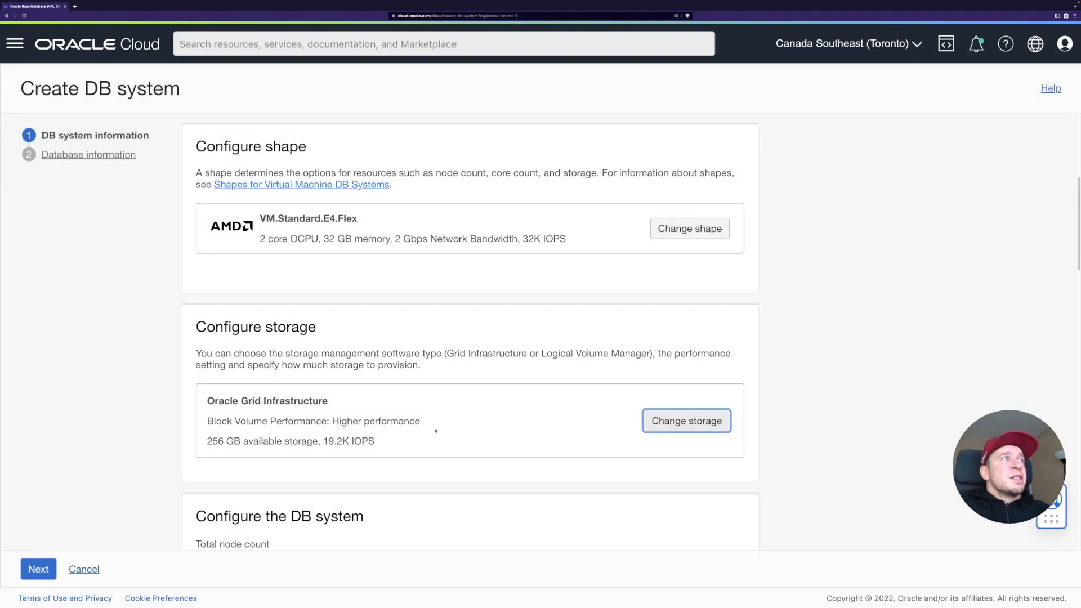
# - Try a total node count of 2, return it to 1, and choose Enterprise Edition High Performance as the database software edition
pyautogui.scroll(-4, 436, 382)
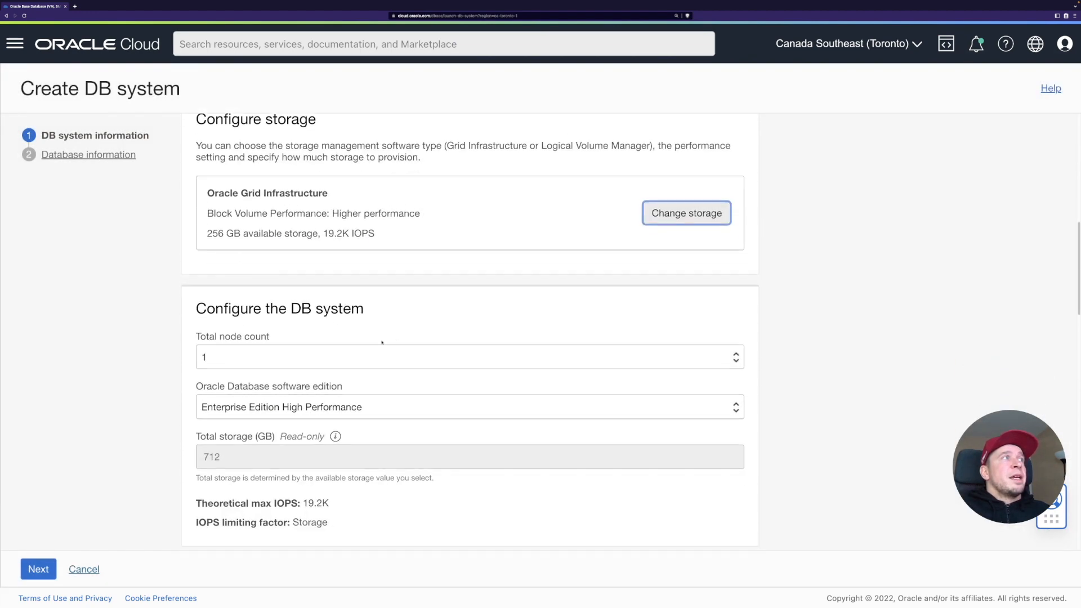
pyautogui.click(345, 356)
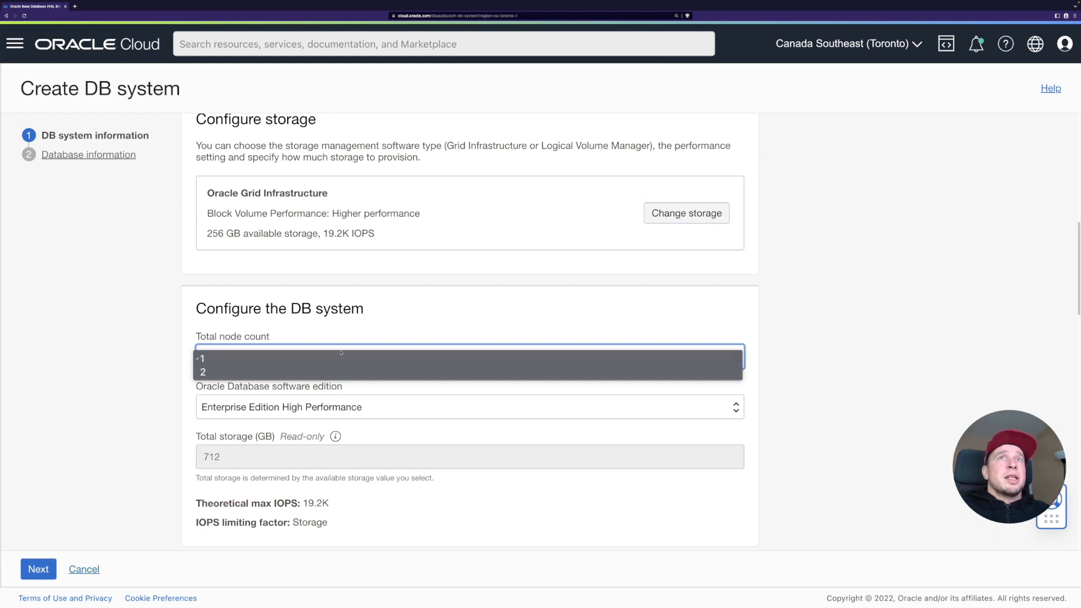
pyautogui.click(316, 371)
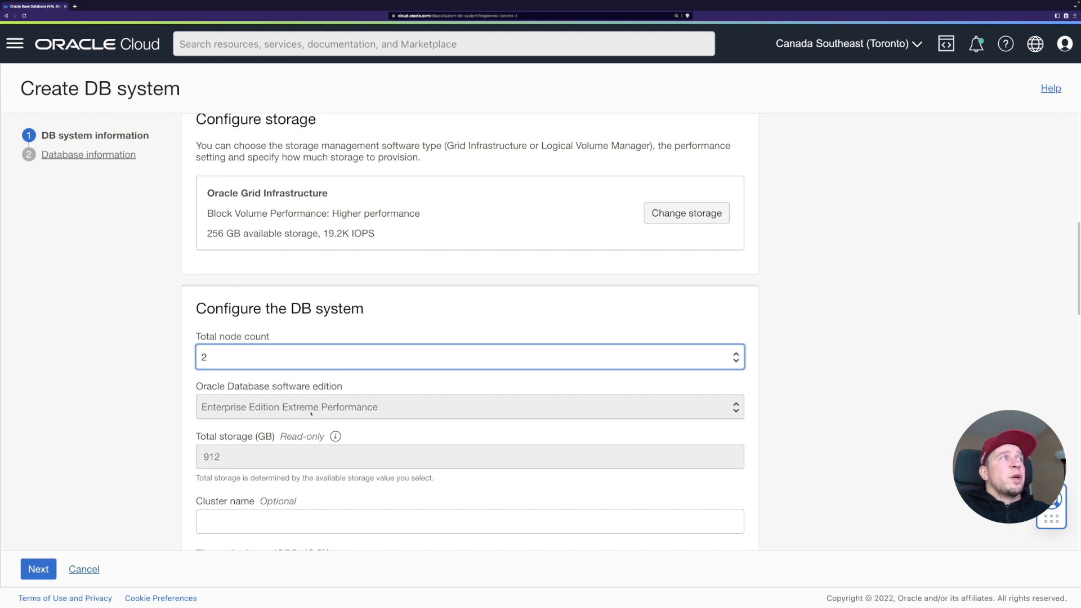
pyautogui.click(341, 350)
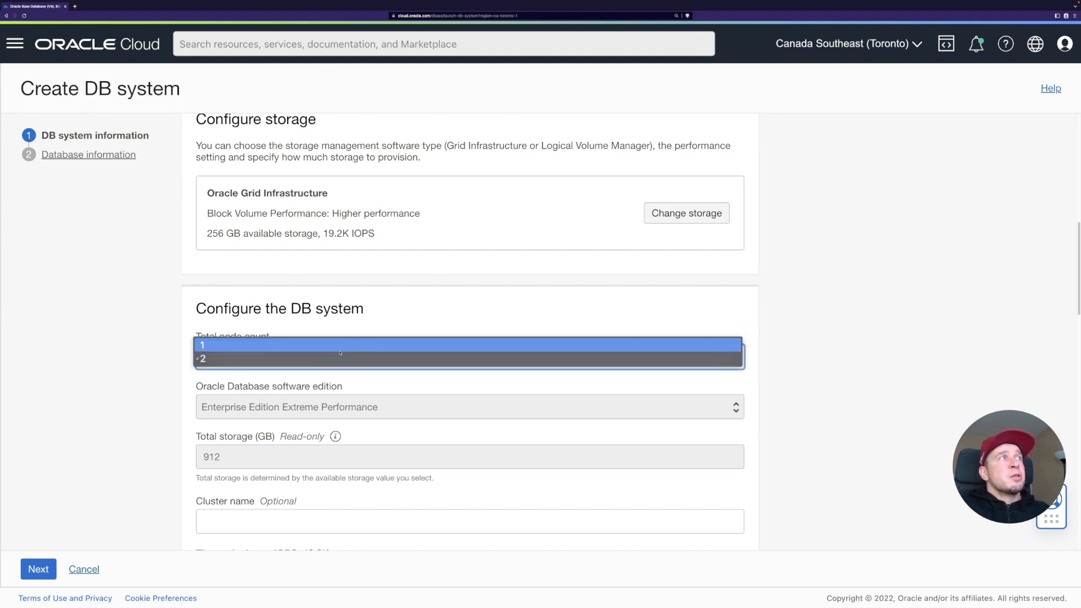
pyautogui.click(337, 346)
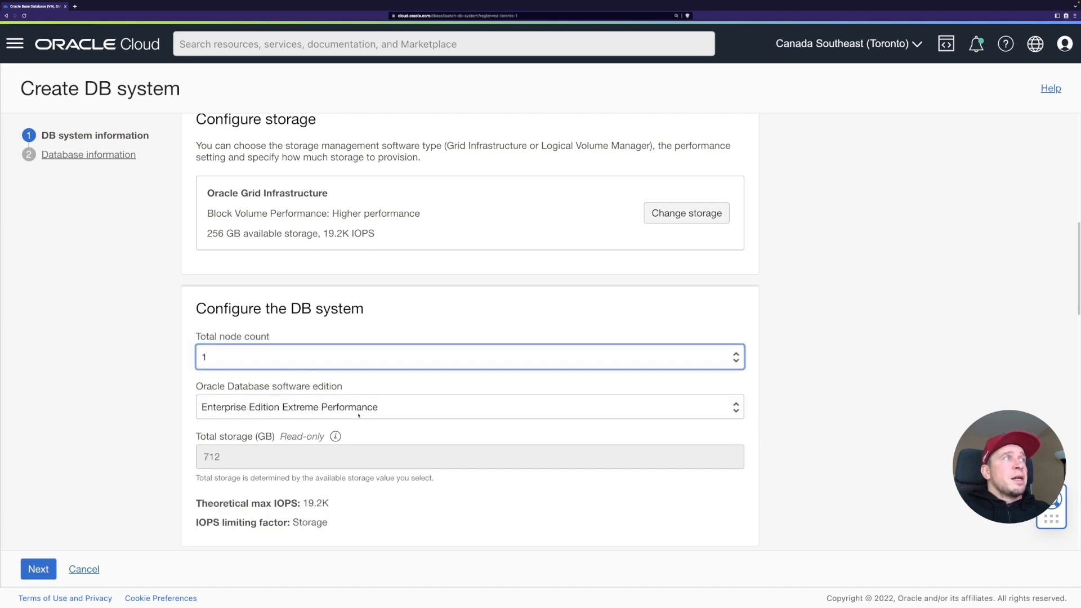
pyautogui.click(359, 415)
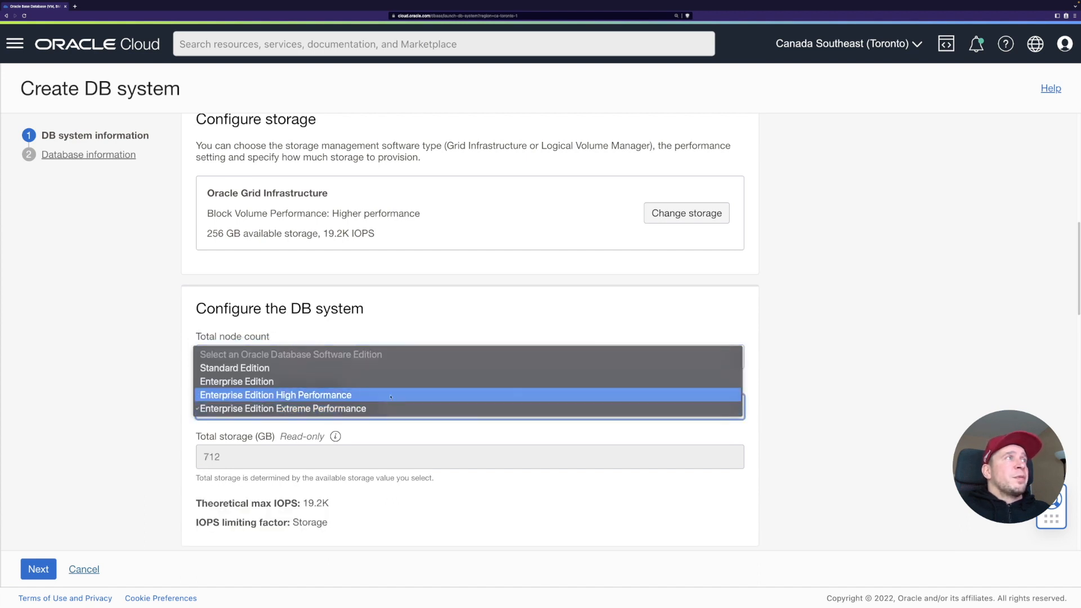
pyautogui.click(408, 397)
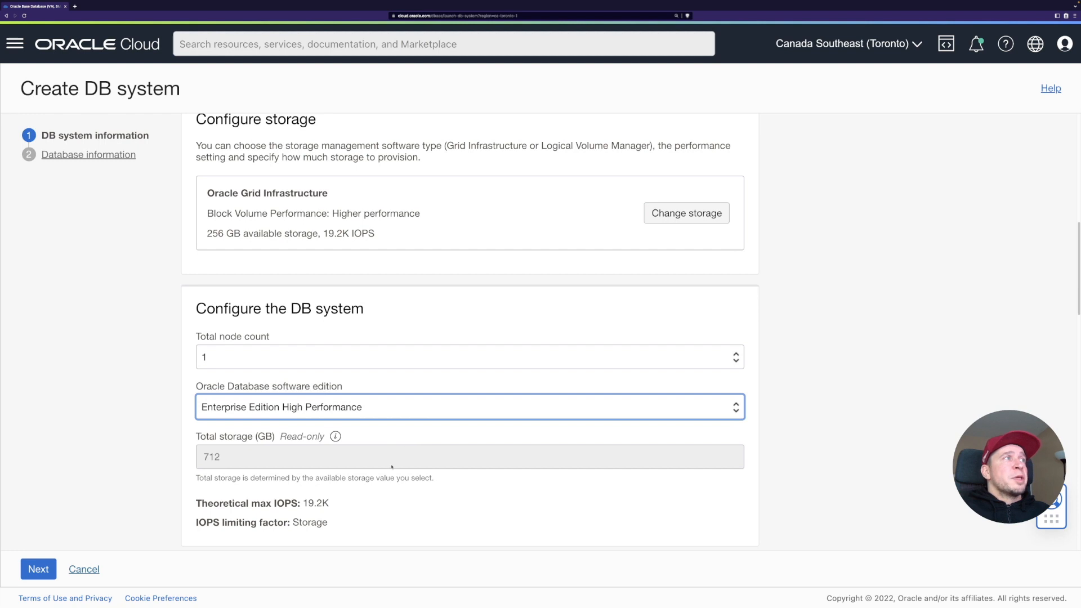
# - Choose to paste SSH keys for the DB system and paste the SSH key
pyautogui.scroll(-5, 392, 465)
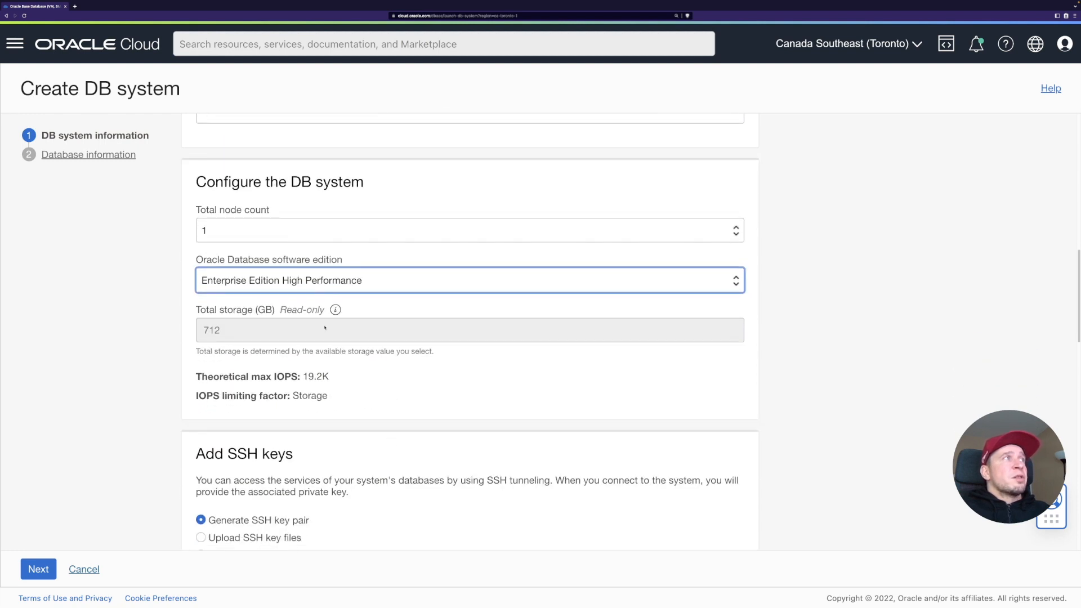
pyautogui.scroll(-5, 353, 393)
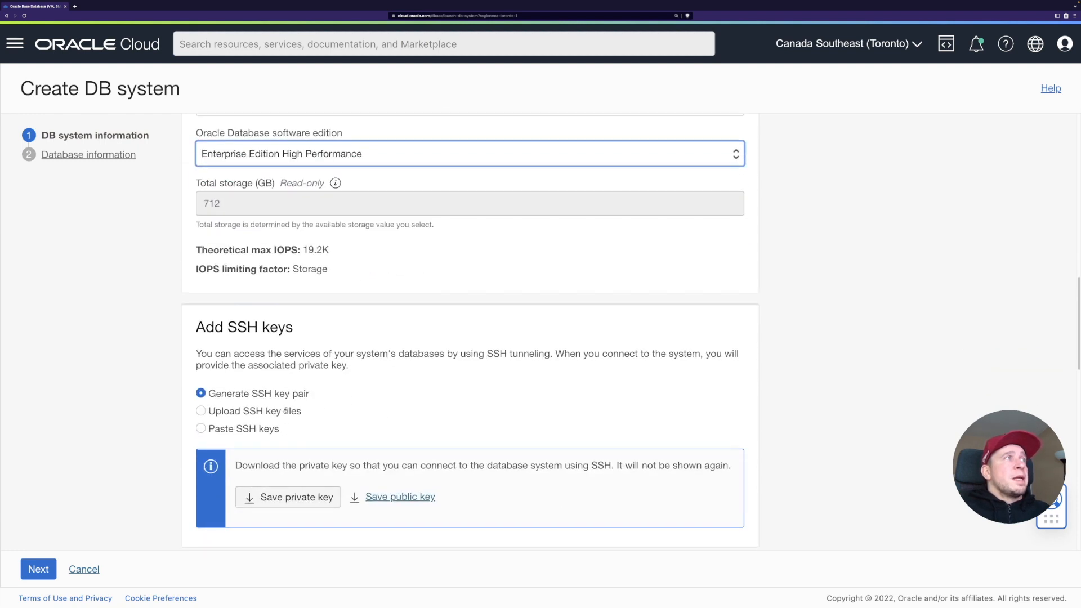
pyautogui.click(252, 429)
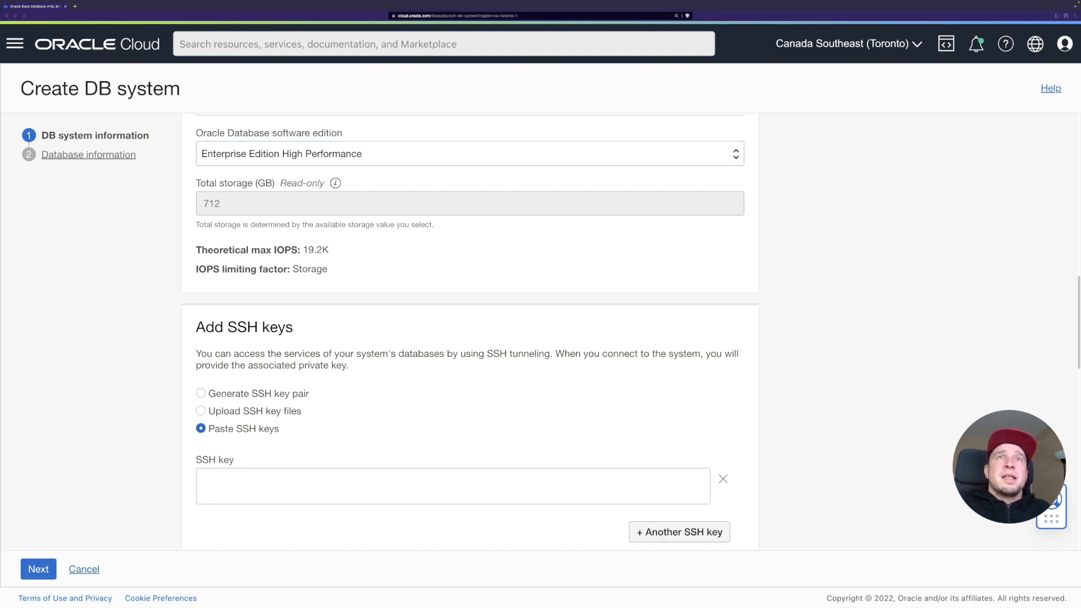
pyautogui.click(267, 491)
pyautogui.hotkey('ctrl', 'v')
# - Choose License included as the license type
pyautogui.scroll(-7, 495, 432)
pyautogui.scroll(-1, 494, 432)
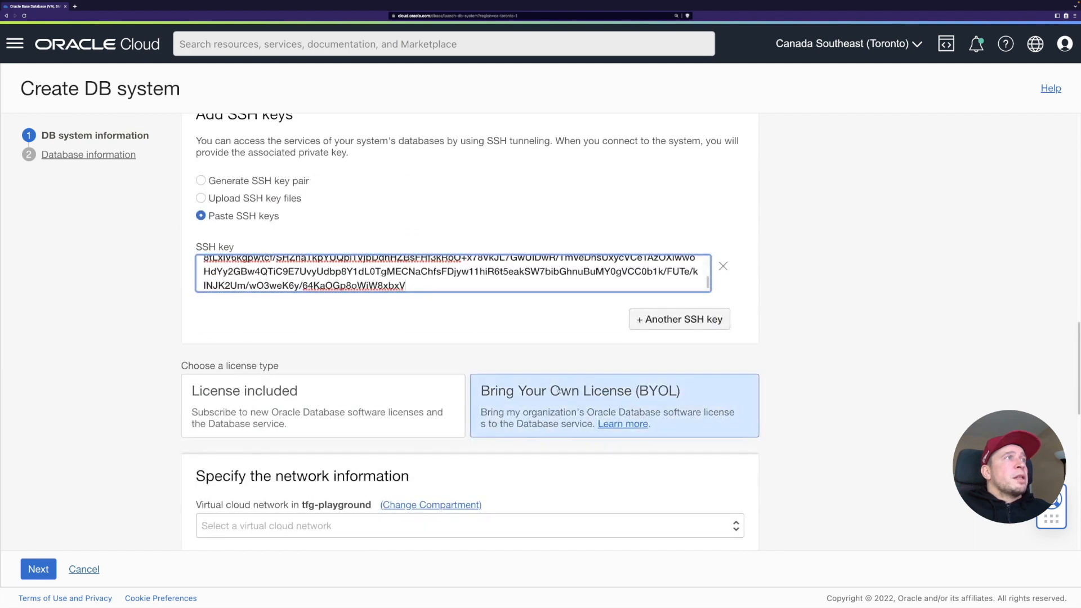
pyautogui.click(362, 411)
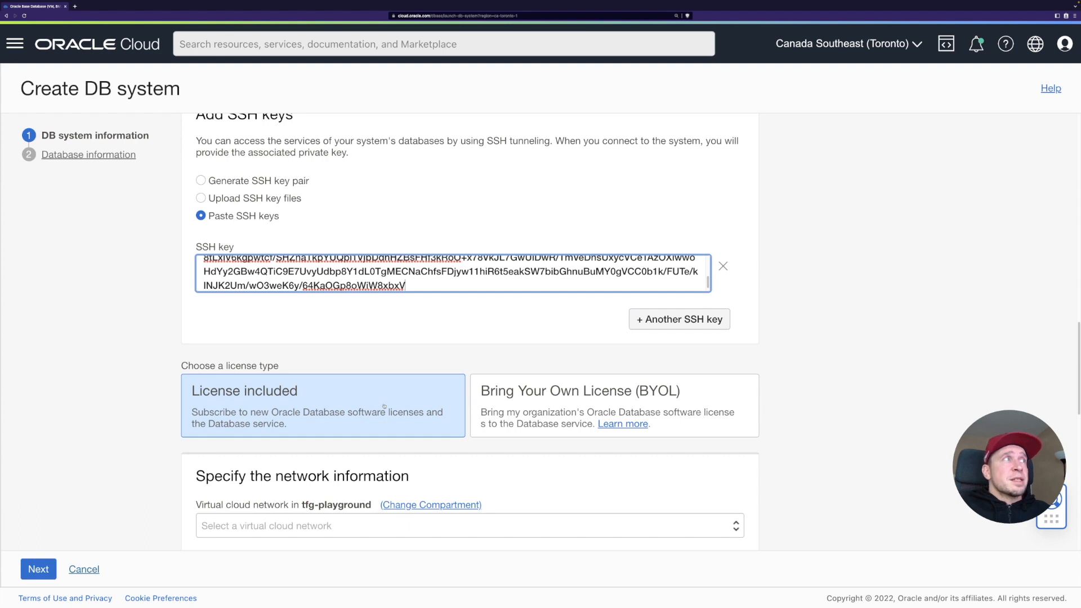
pyautogui.click(385, 406)
# - Select my-db-vcn as the virtual cloud network and Private Subnet-my-db-vcn(regional) as the client subnet
pyautogui.scroll(-3, 476, 352)
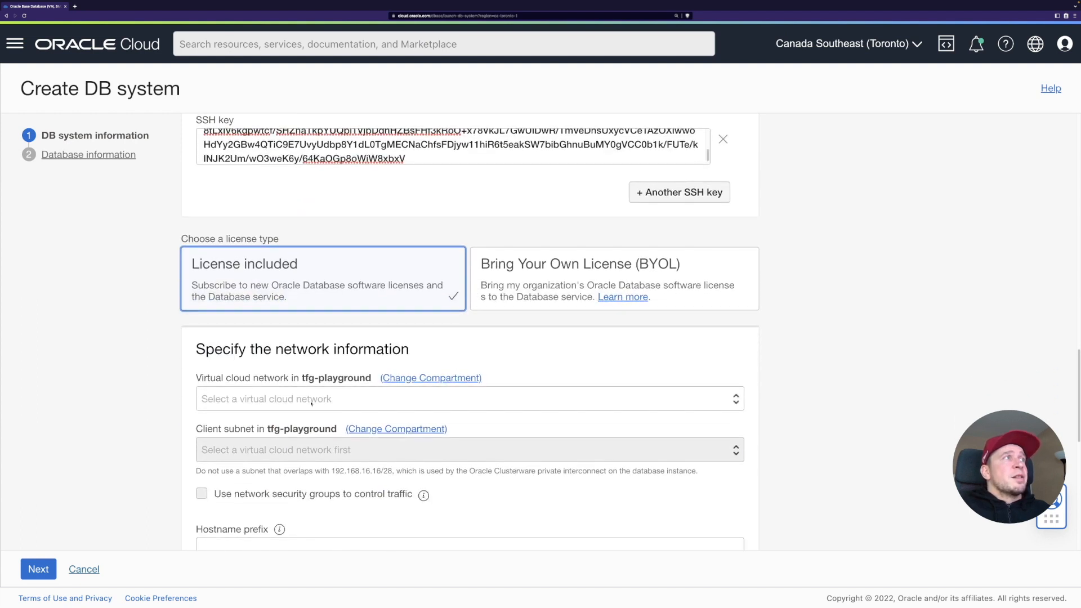
pyautogui.click(359, 398)
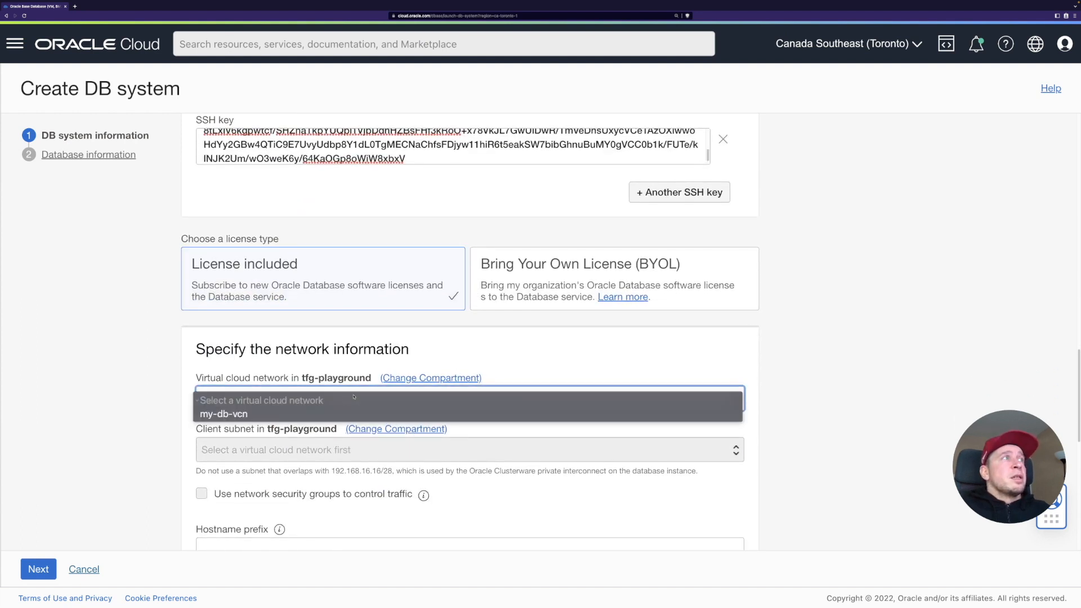
pyautogui.click(332, 414)
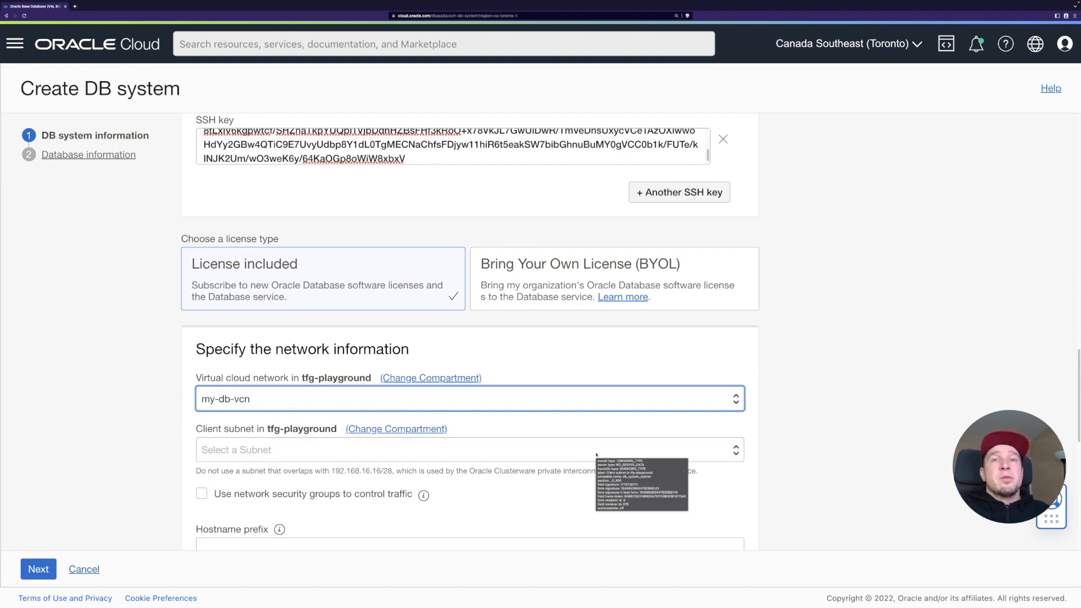
pyautogui.click(376, 449)
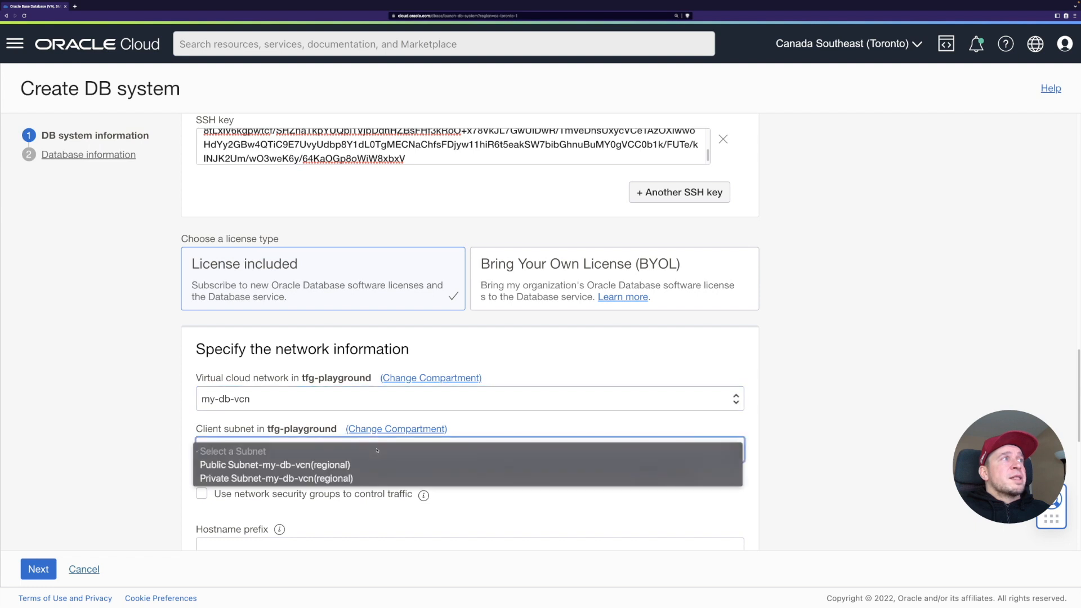
pyautogui.click(322, 479)
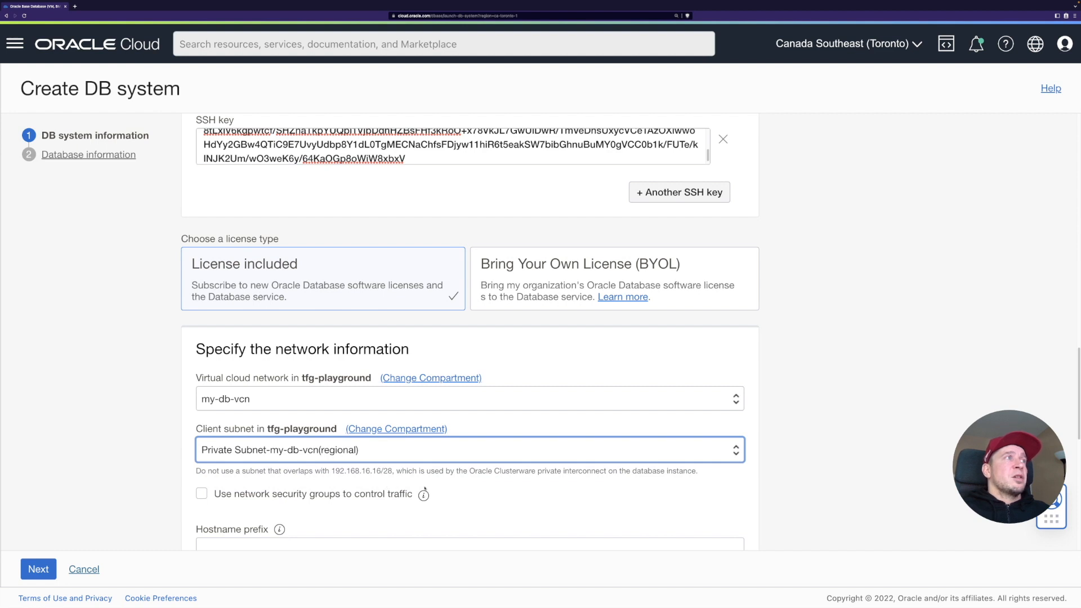
# - Set the hostname prefix of the DB system to tfg
pyautogui.scroll(-2, 438, 491)
pyautogui.click(330, 454)
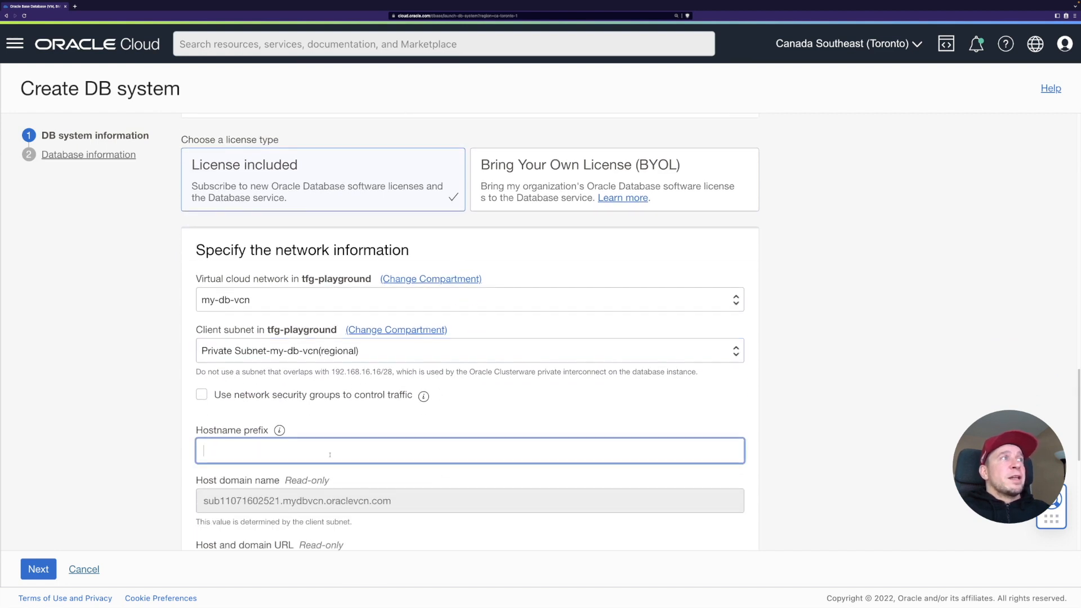
pyautogui.write('tfg')
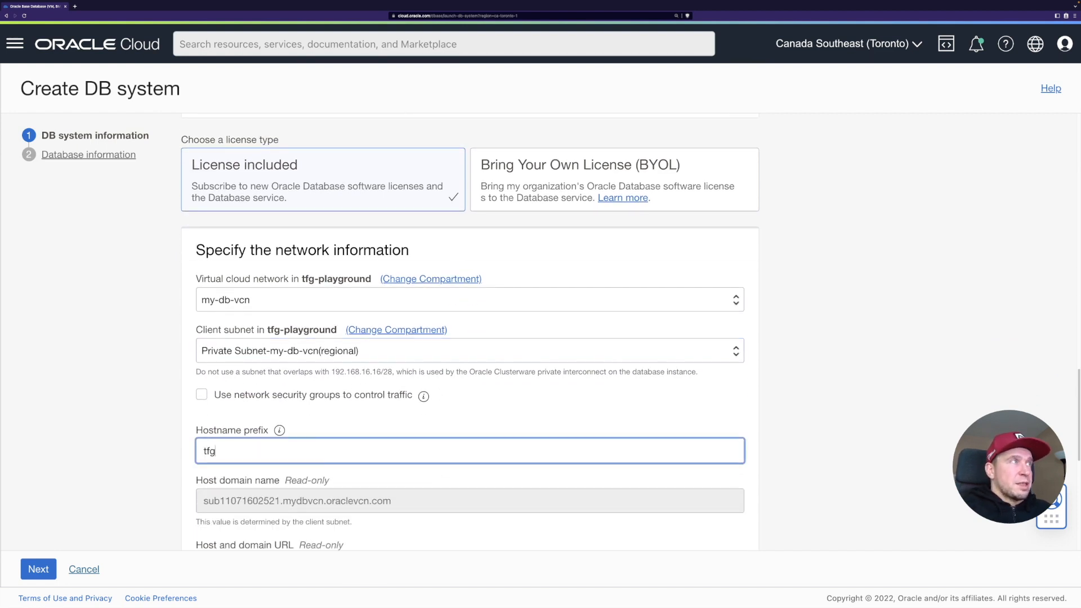
# - Continue to the database information page and name the initial database TFGDB
pyautogui.scroll(-1, 380, 411)
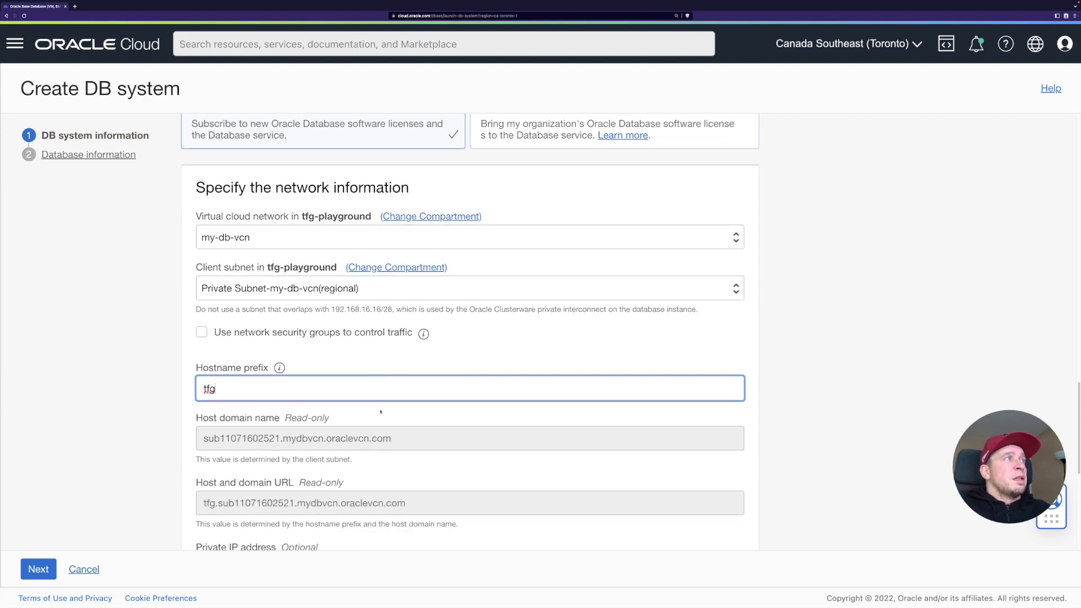
pyautogui.scroll(-4, 355, 346)
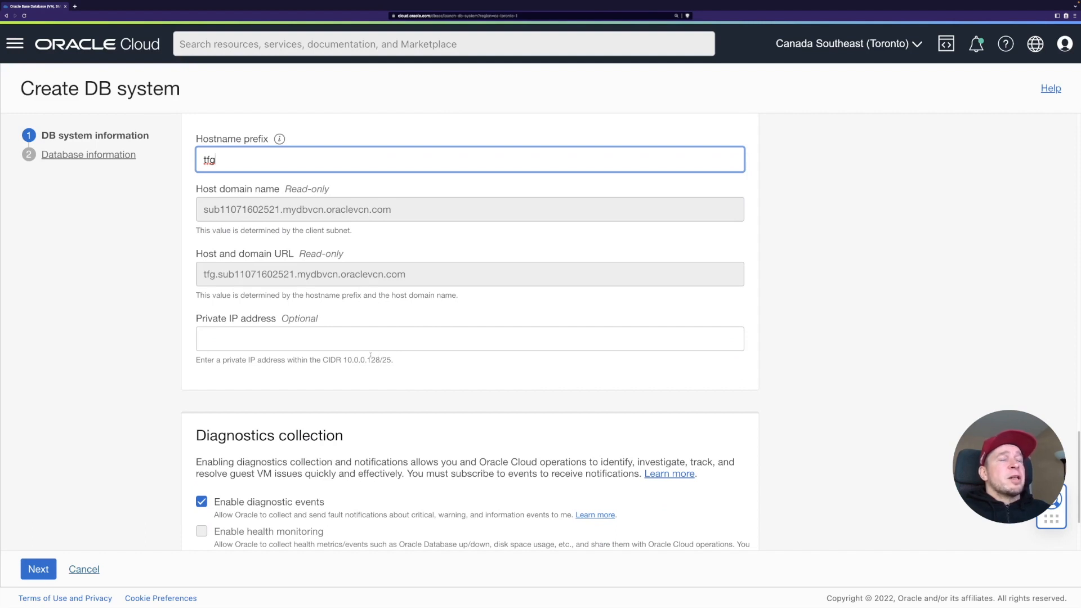
pyautogui.scroll(-2, 366, 359)
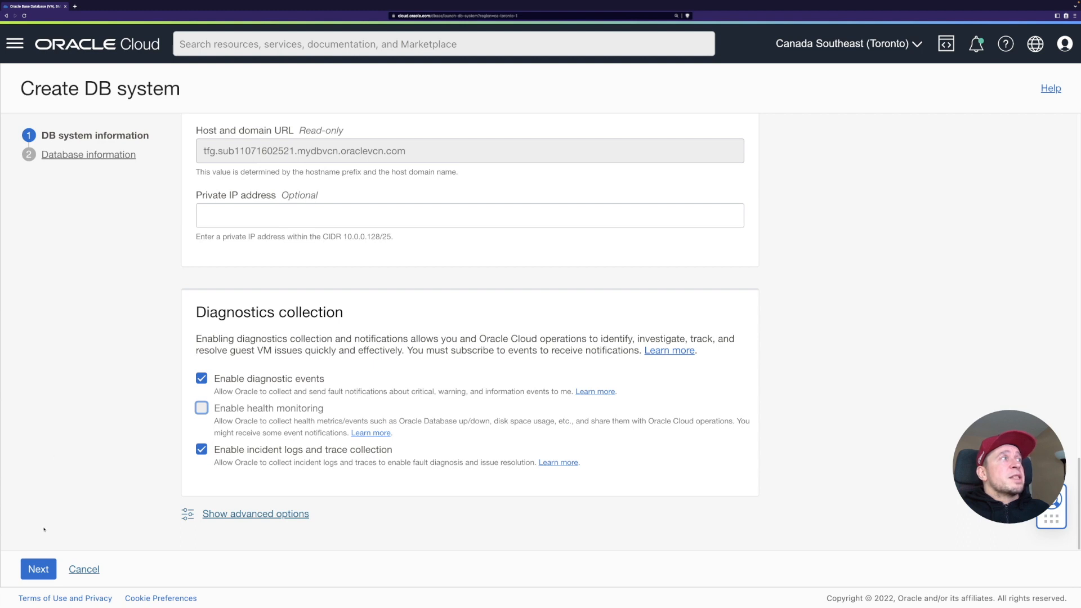
pyautogui.click(39, 569)
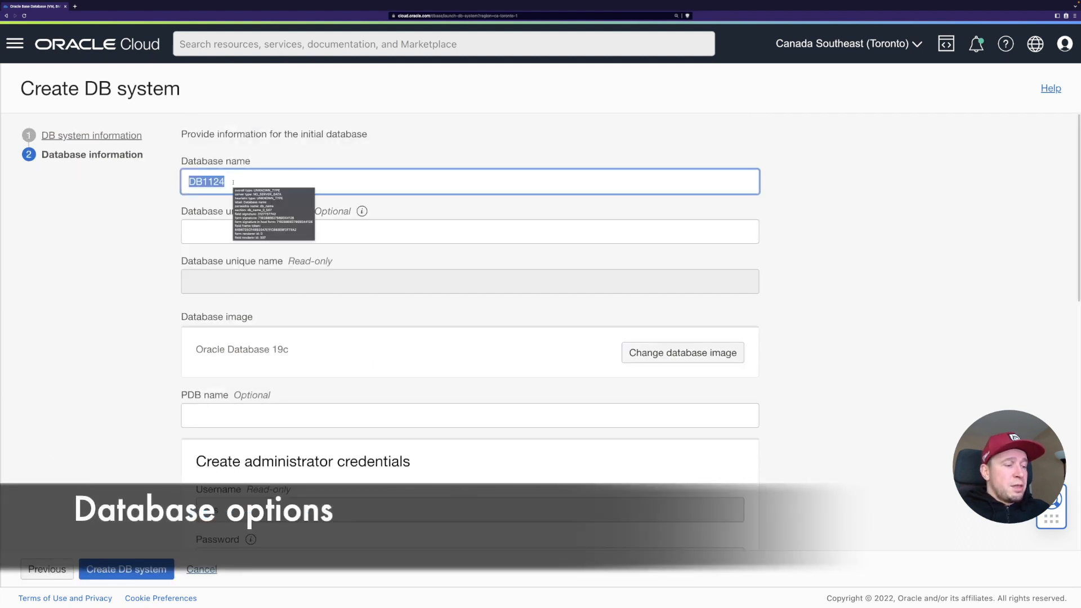
pyautogui.write('TFGDB')
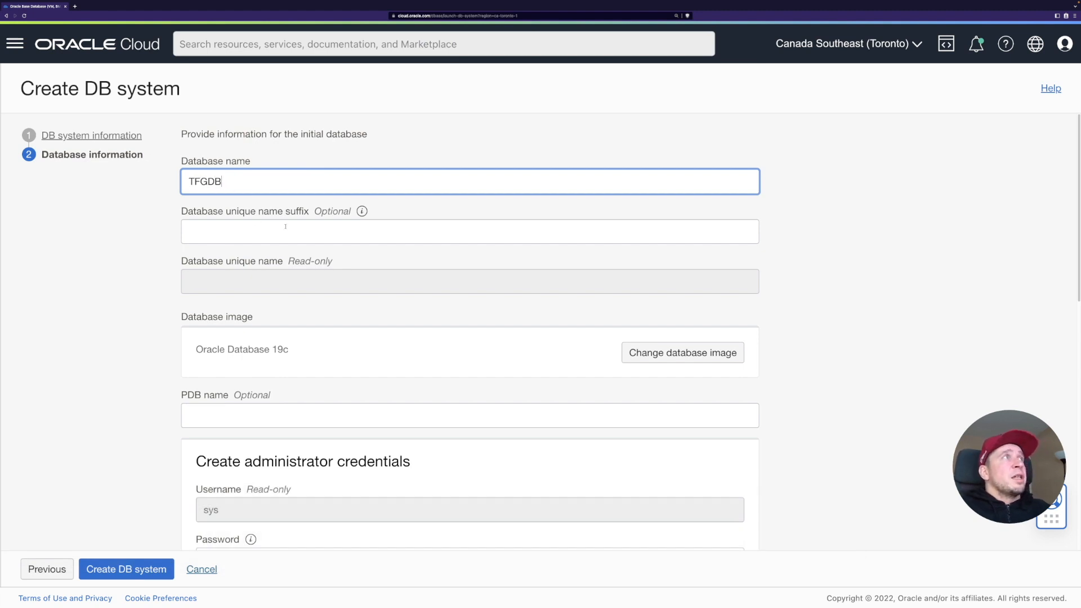
# - Try aa as the database unique name suffix and clear it again
pyautogui.click(263, 231)
pyautogui.write('aa')
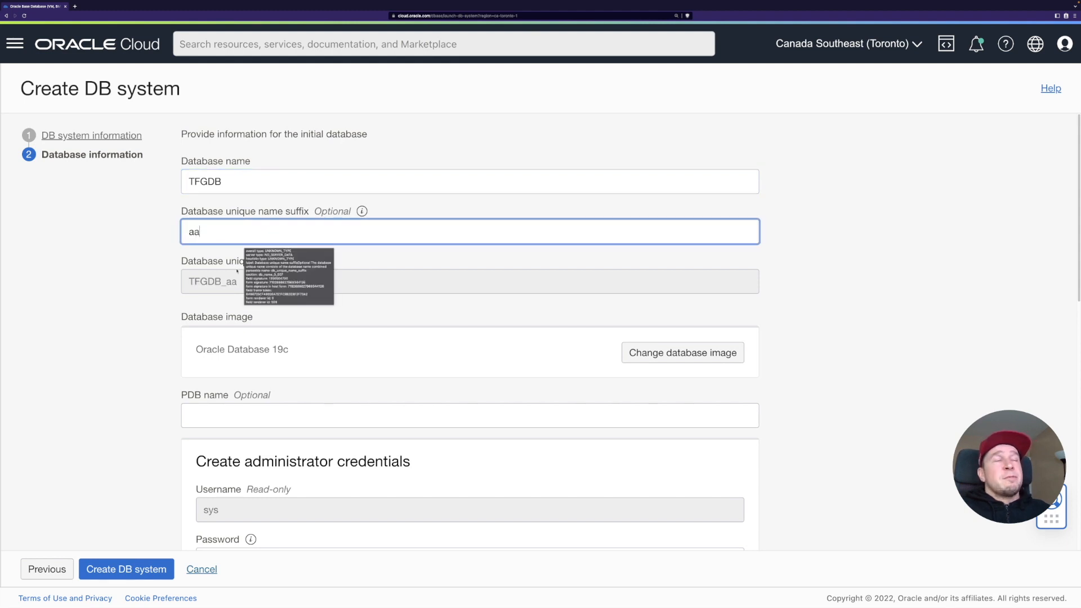
pyautogui.moveTo(246, 240); pyautogui.dragTo(170, 232)
pyautogui.press('BackSpace')
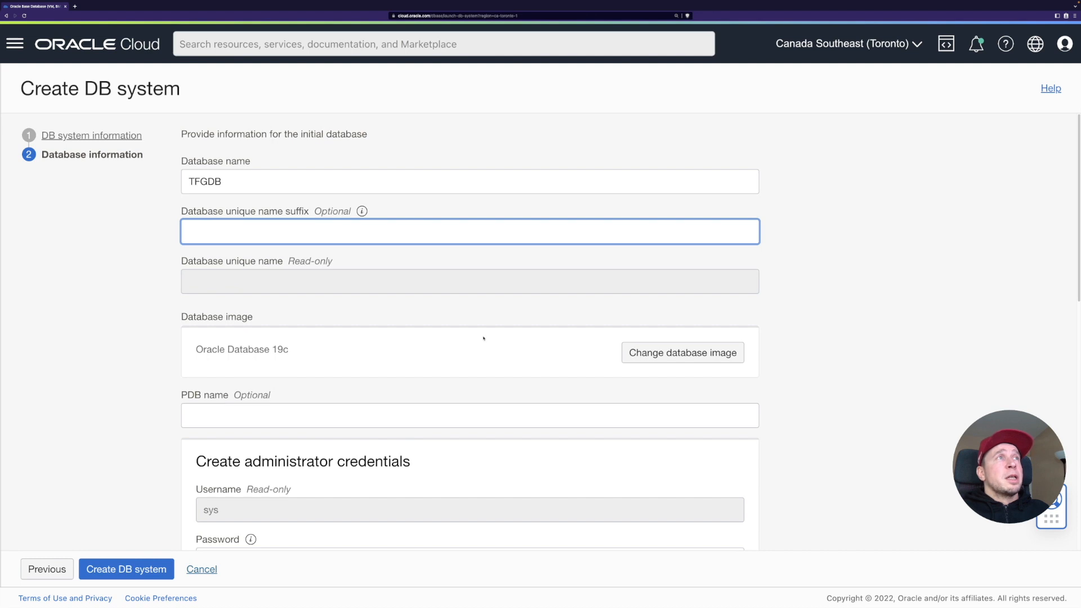
# - Display all available versions of the Oracle Database software images and select 19.17.0.0 (latest) as the database image
pyautogui.click(673, 352)
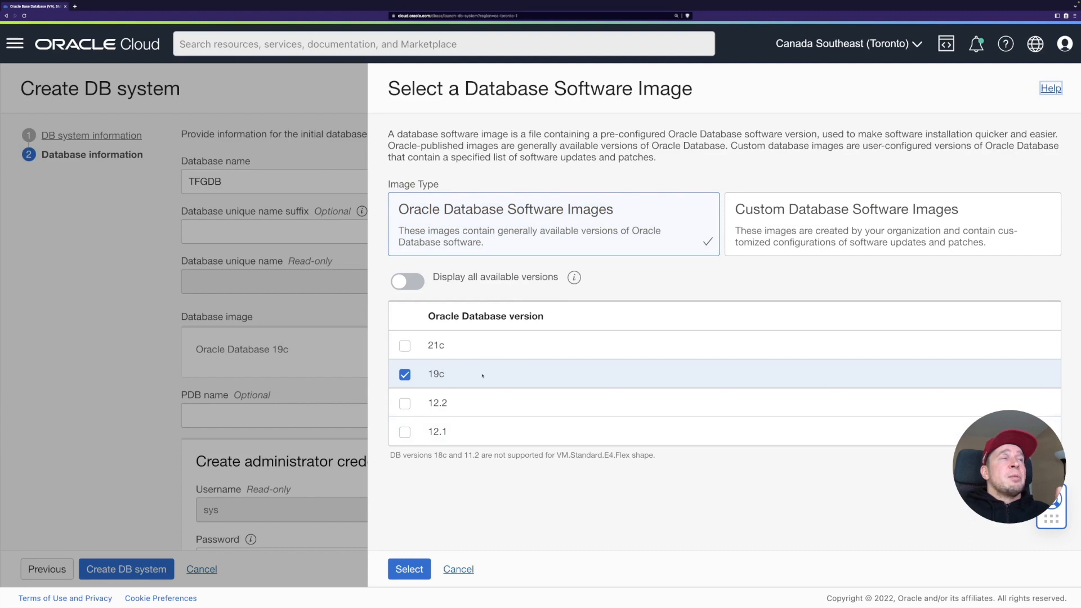
pyautogui.click(416, 283)
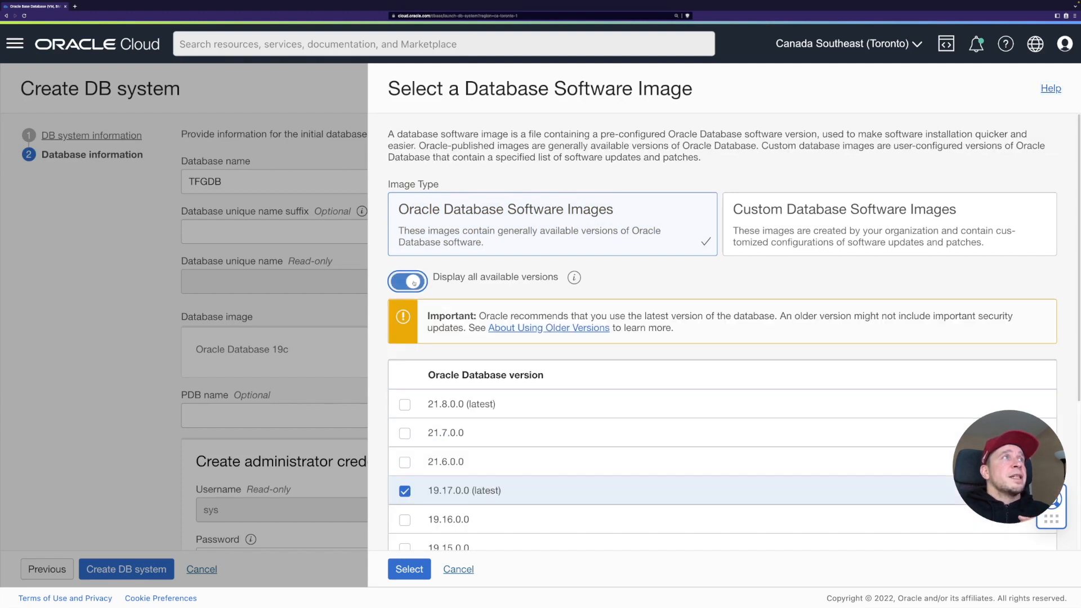
pyautogui.scroll(-2, 504, 389)
pyautogui.scroll(-2, 504, 388)
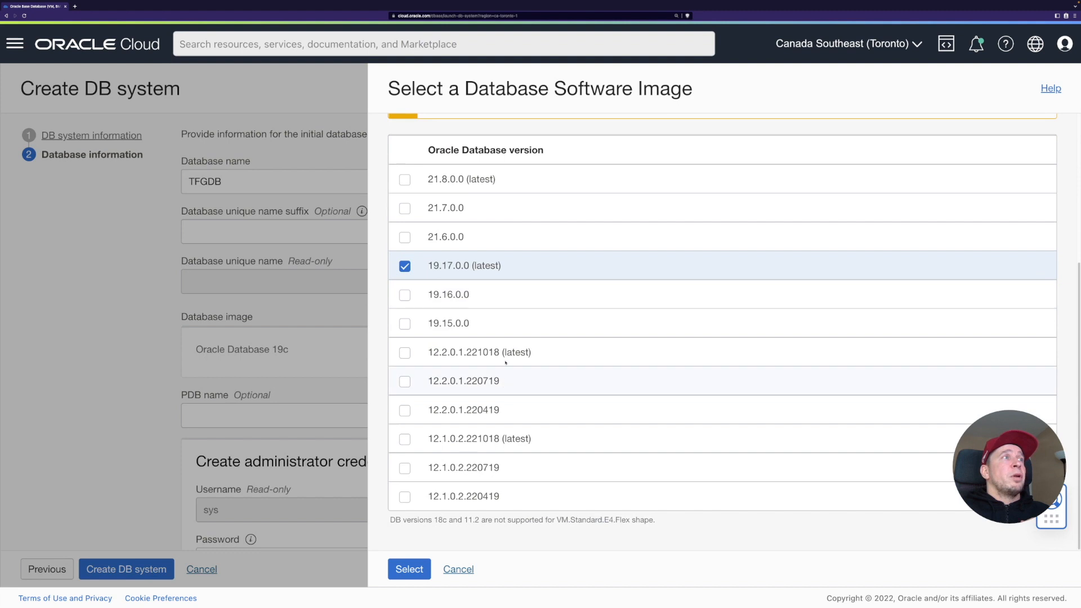
pyautogui.scroll(1, 482, 255)
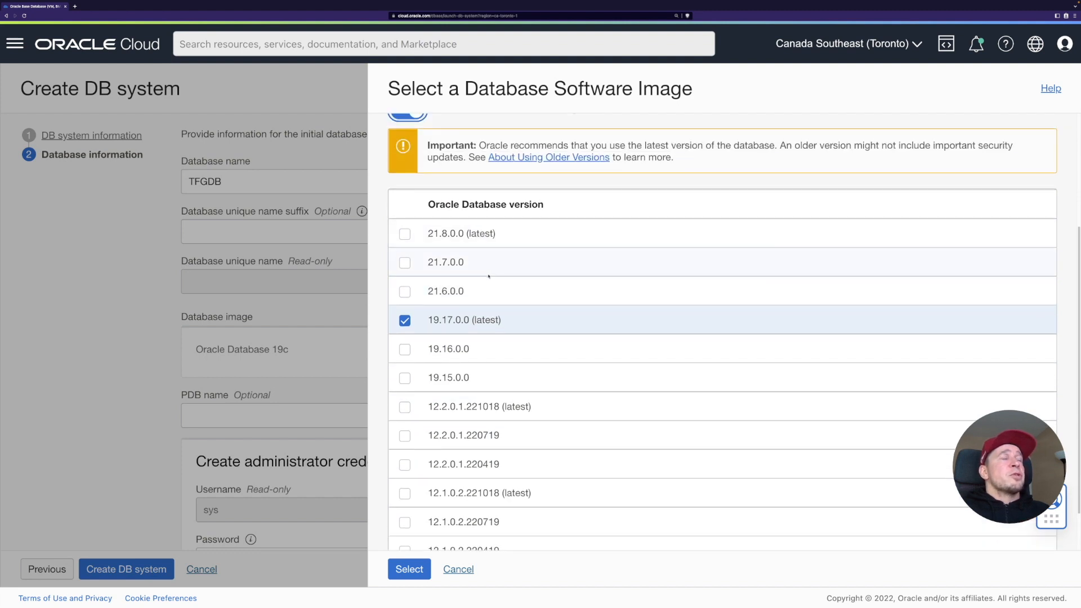
pyautogui.scroll(-1, 488, 275)
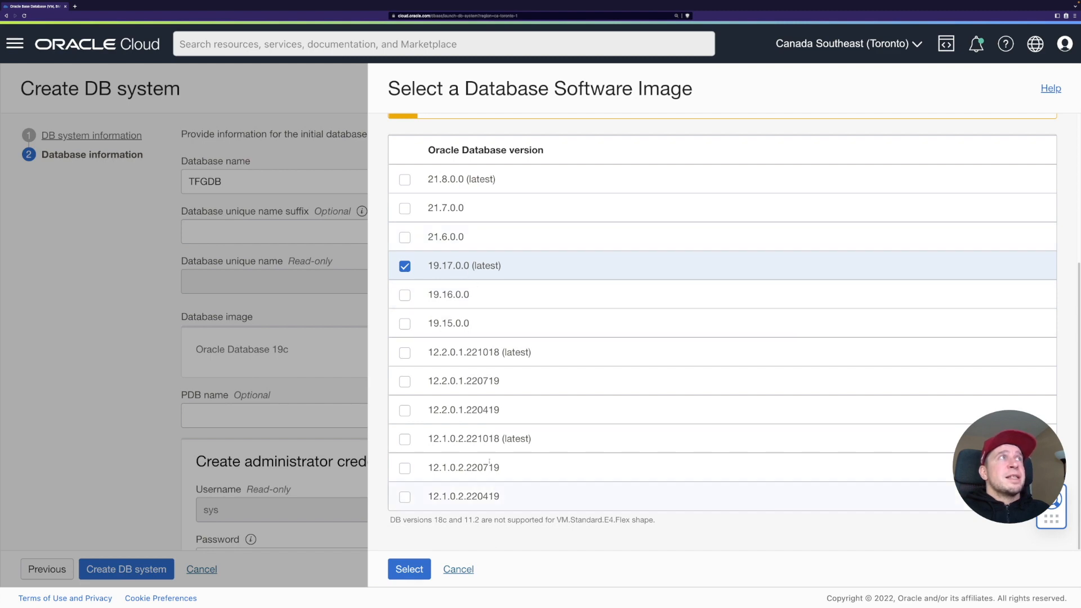
pyautogui.scroll(4, 540, 366)
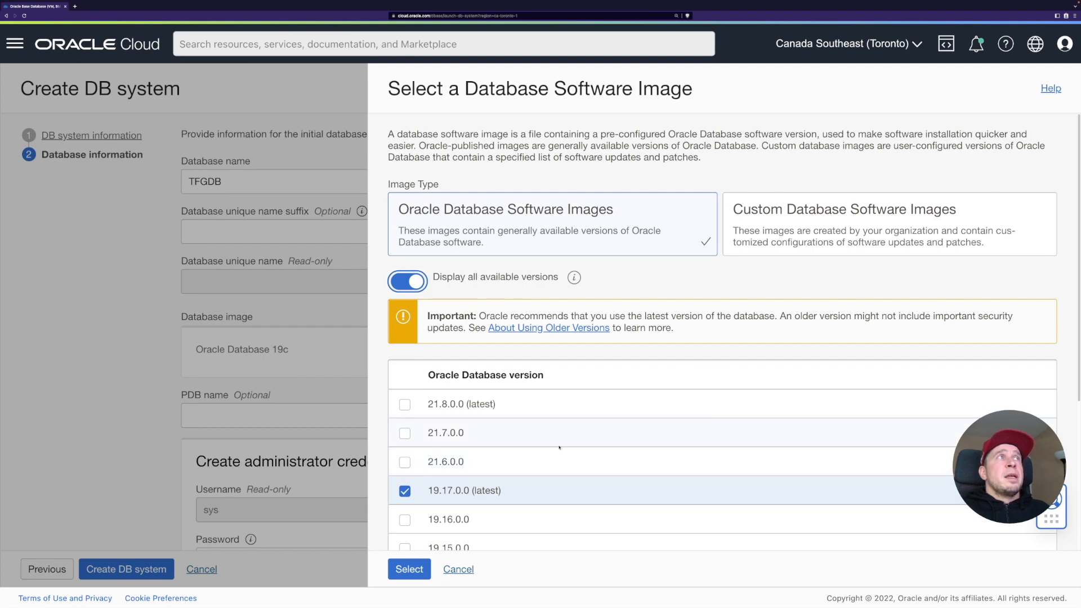
pyautogui.click(409, 570)
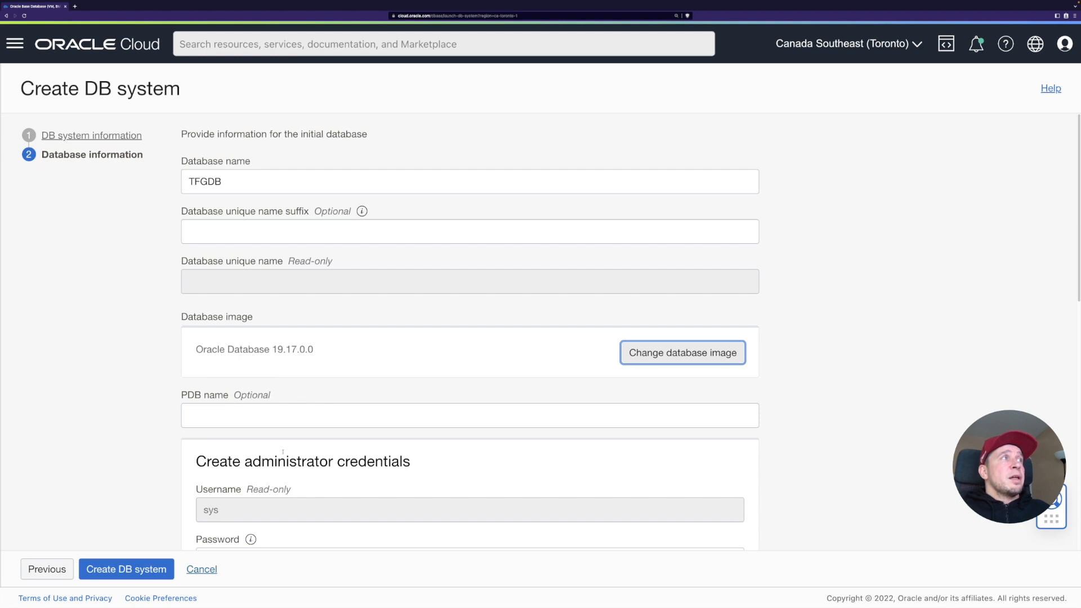
# - Enter and confirm the administrator password for the sys user
pyautogui.scroll(-4, 283, 452)
pyautogui.click(251, 333)
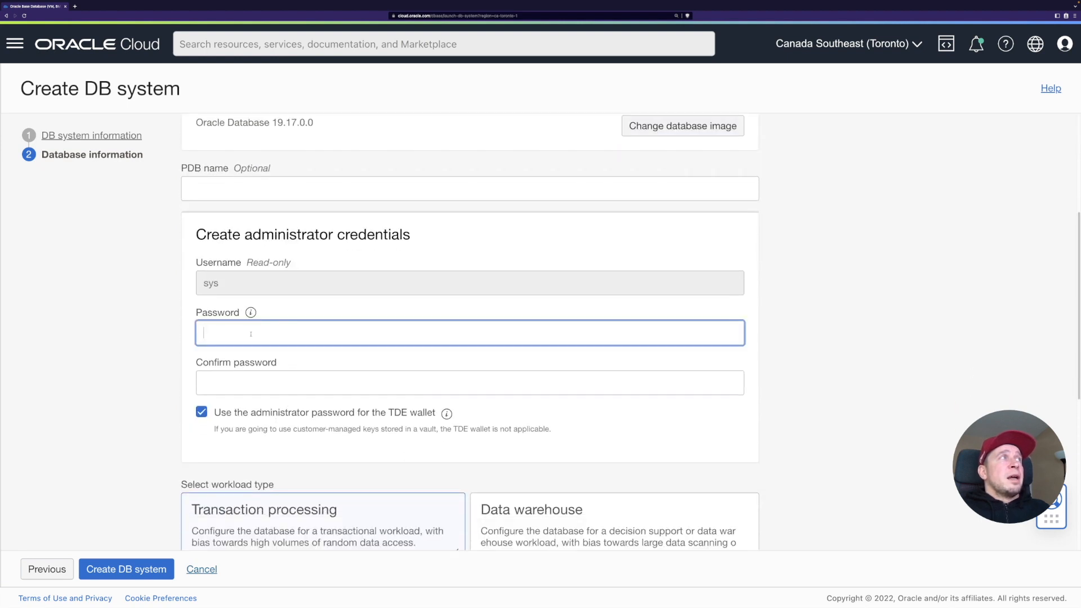
pyautogui.write('•••••••')
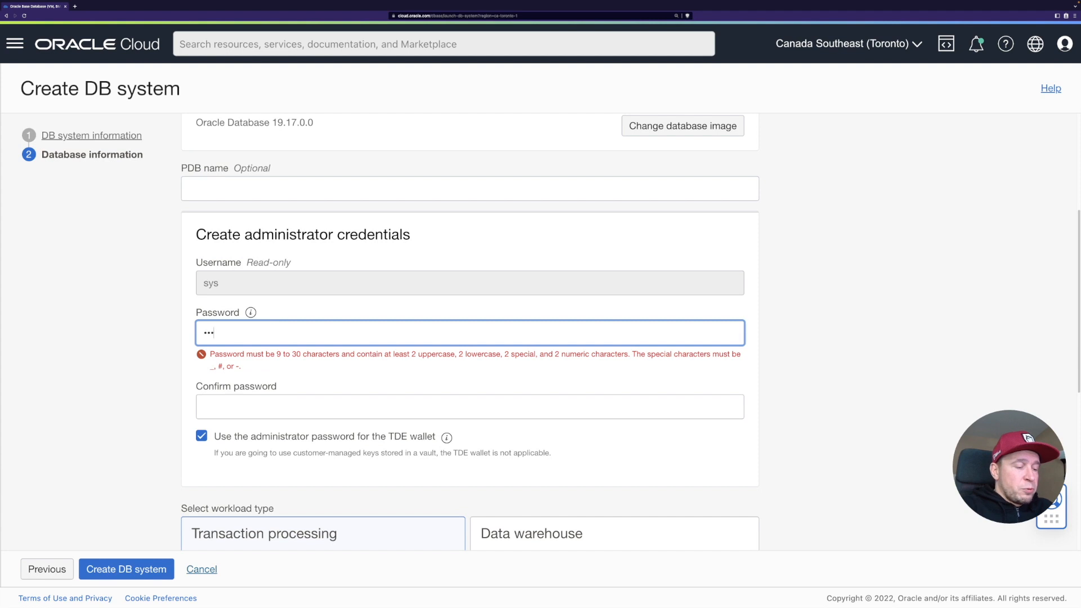
pyautogui.write('••••••••')
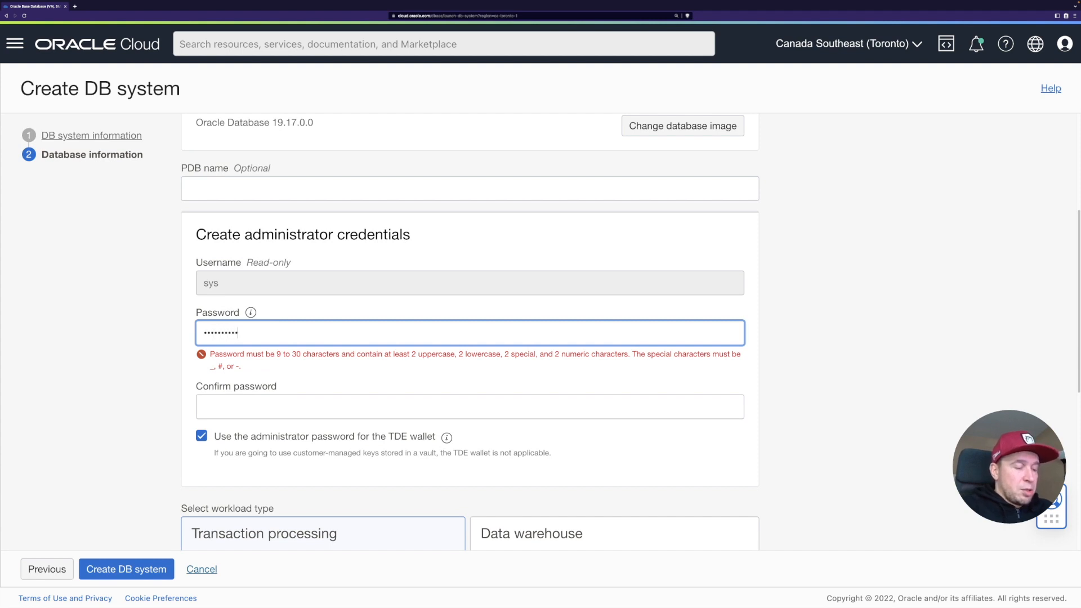
pyautogui.click(470, 383)
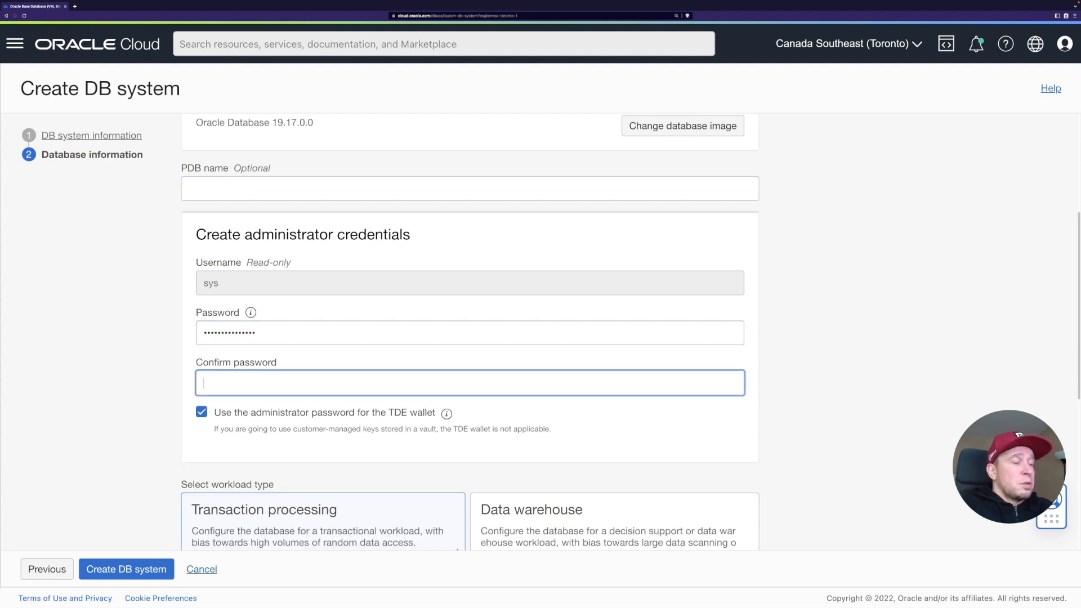
pyautogui.write('•••••••••••••••')
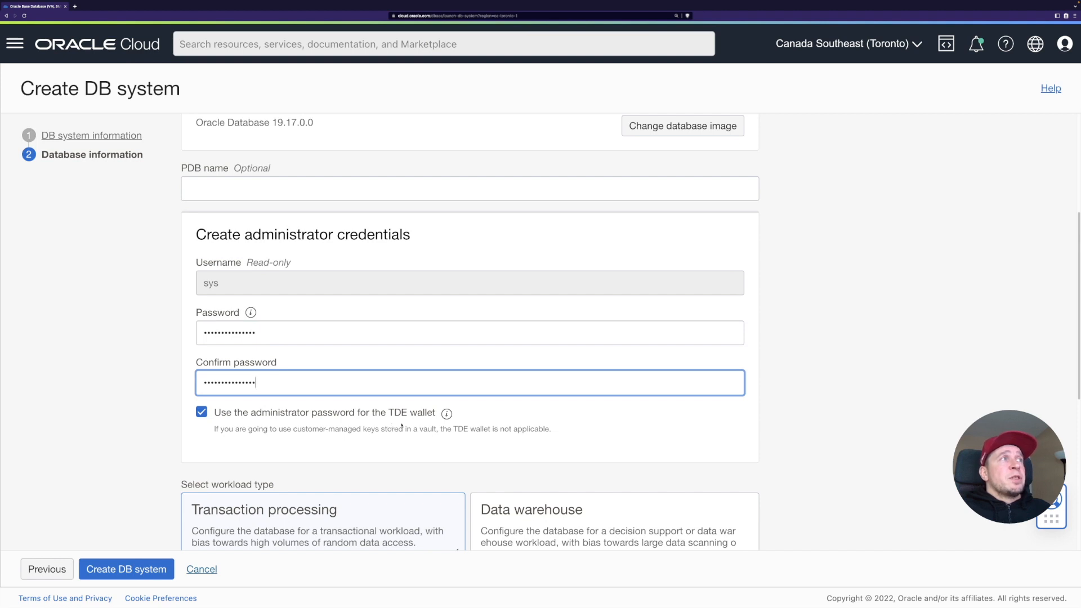
# - Choose a backup retention period of 30 days for the automatic database backups
pyautogui.scroll(-5, 411, 424)
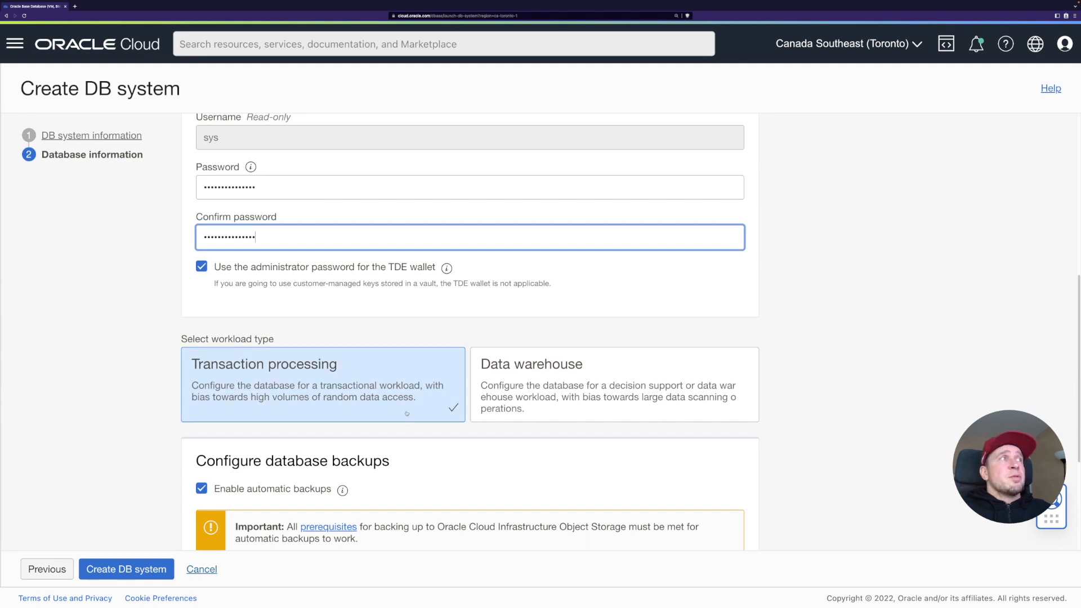
pyautogui.scroll(-3, 312, 409)
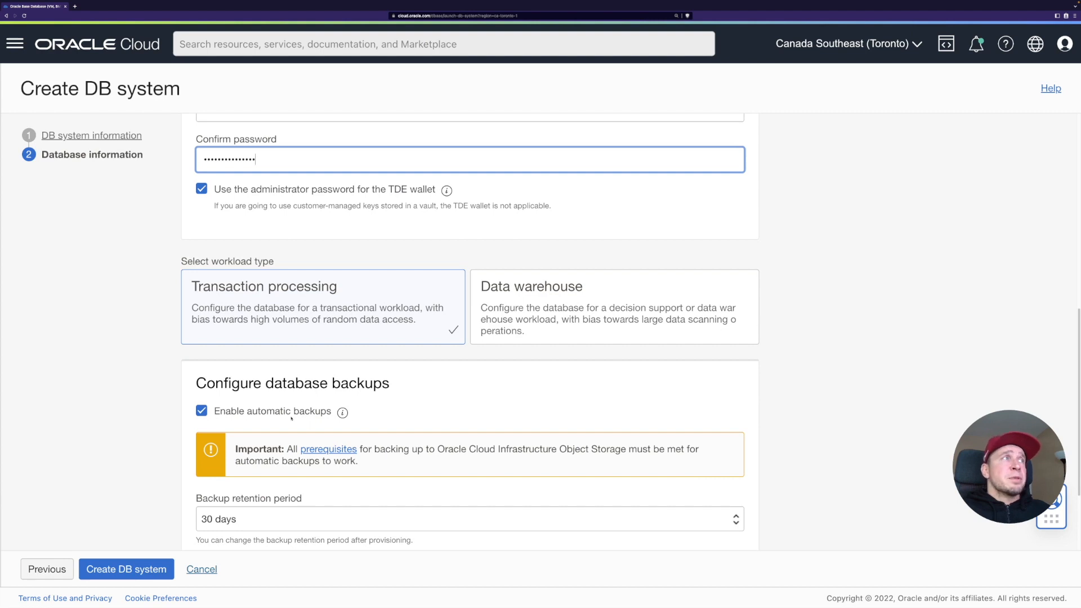
pyautogui.scroll(-2, 317, 455)
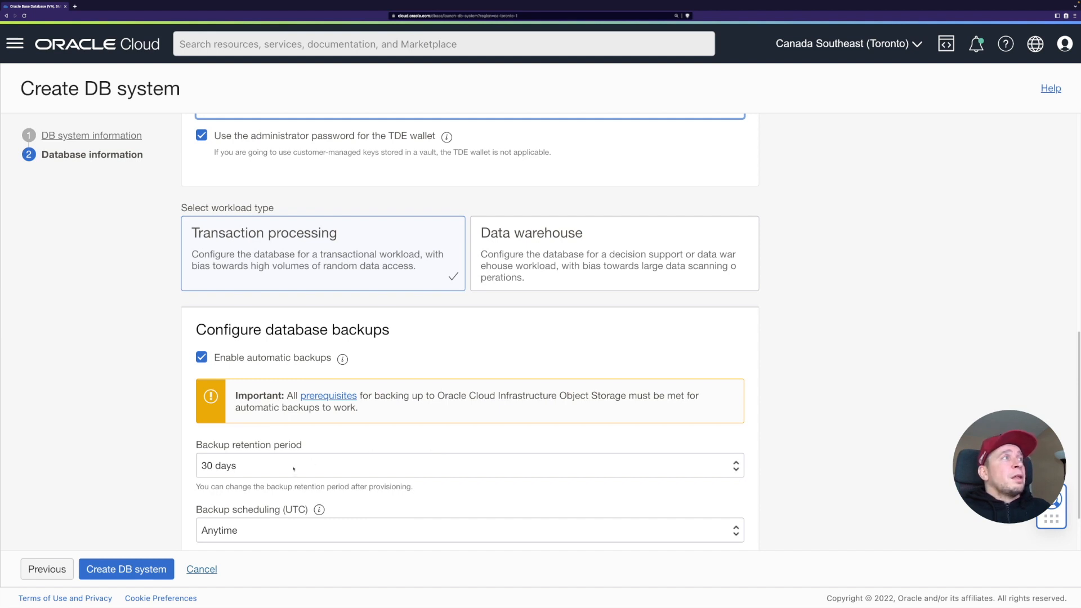
pyautogui.click(294, 467)
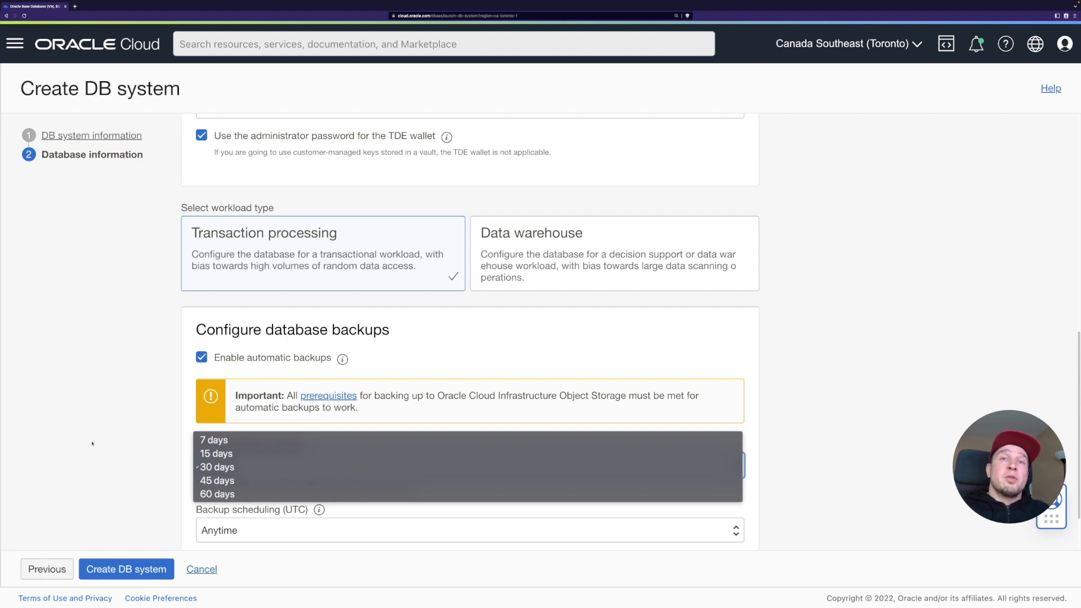
pyautogui.click(349, 467)
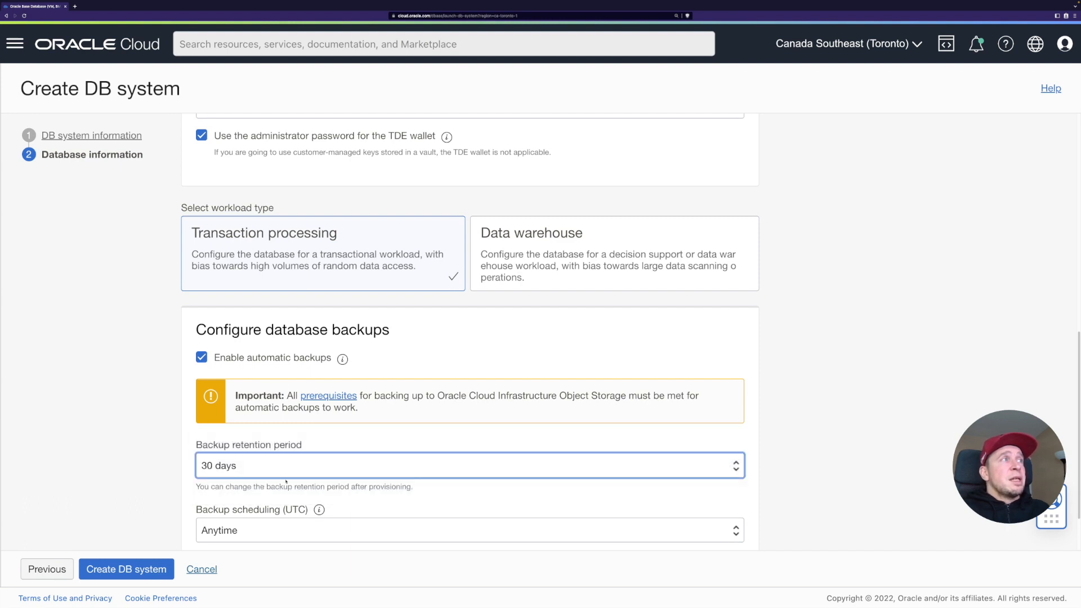
# - Set the backup scheduling (UTC) window to 4:00AM - 6:00AM
pyautogui.scroll(-2, 350, 474)
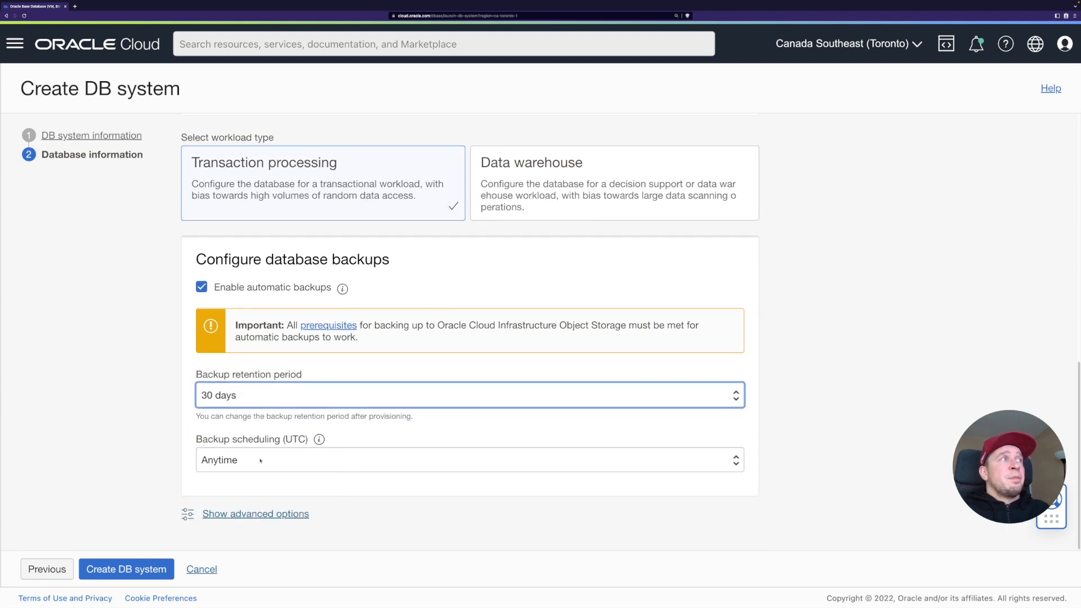
pyautogui.click(261, 461)
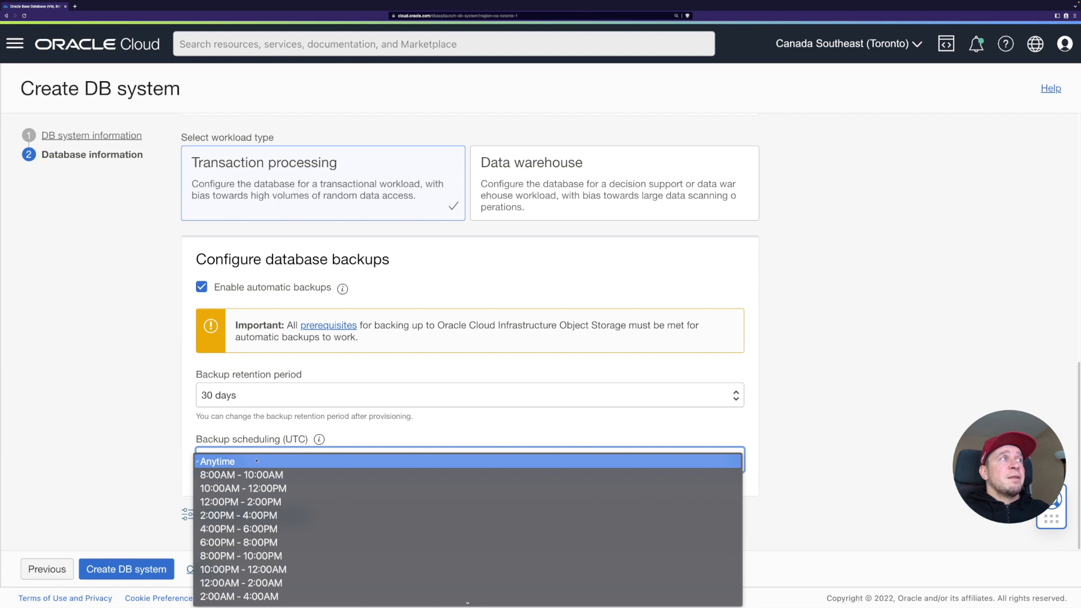
pyautogui.scroll(-1, 267, 594)
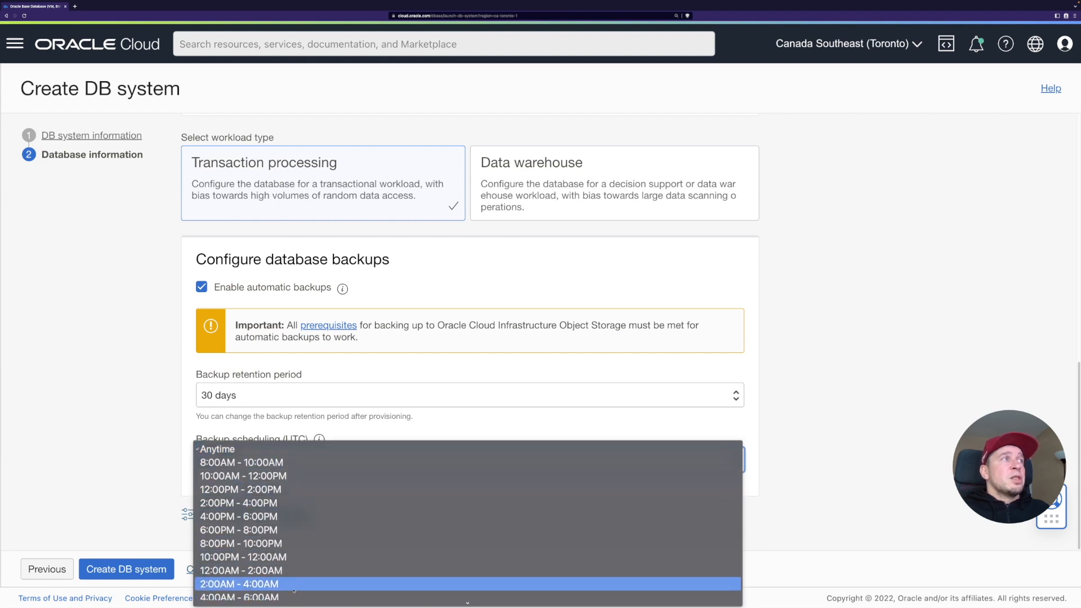
pyautogui.click(291, 593)
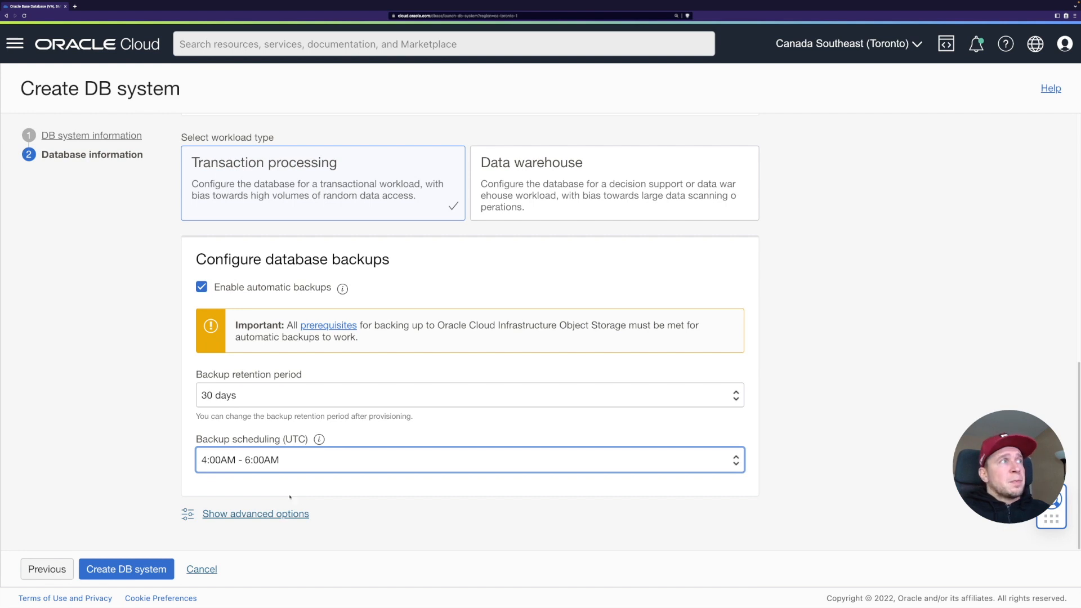
# - Examine the database's advanced options for character sets and encryption key management
pyautogui.click(256, 513)
pyautogui.scroll(-3, 315, 450)
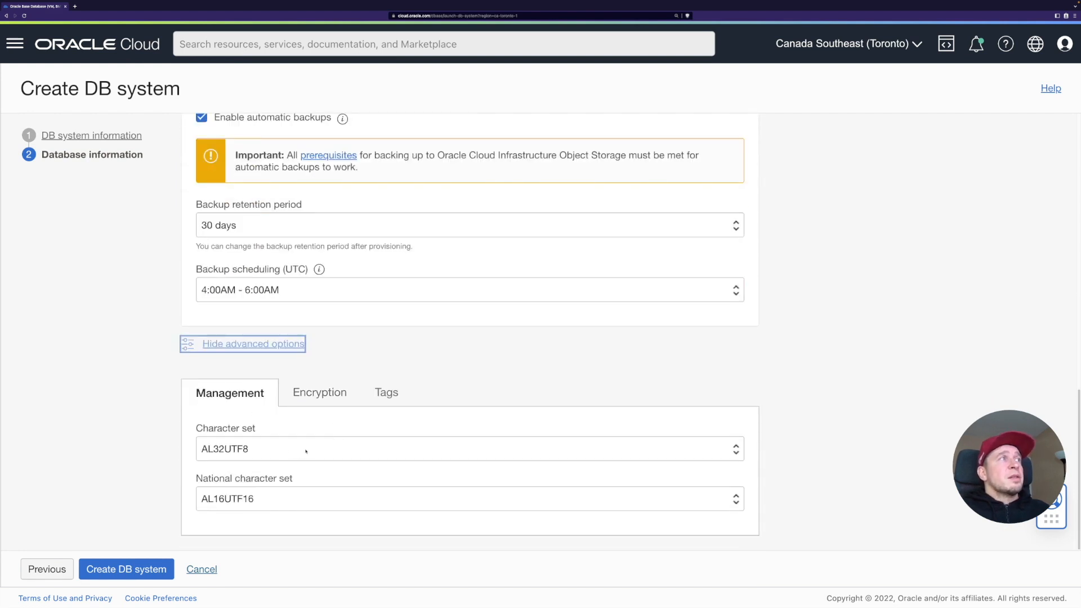
pyautogui.click(320, 392)
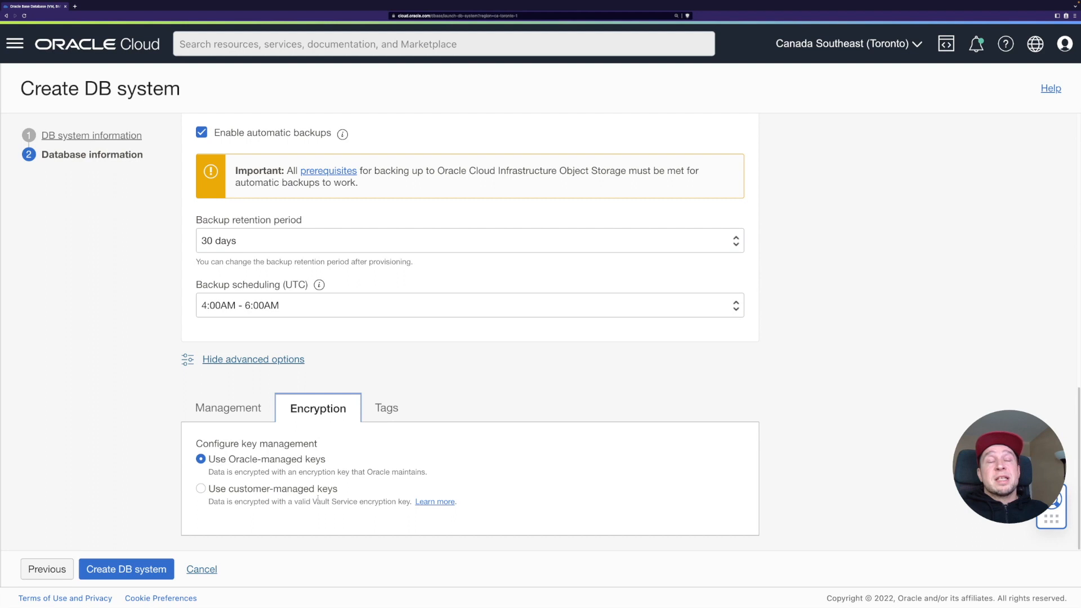
pyautogui.click(382, 409)
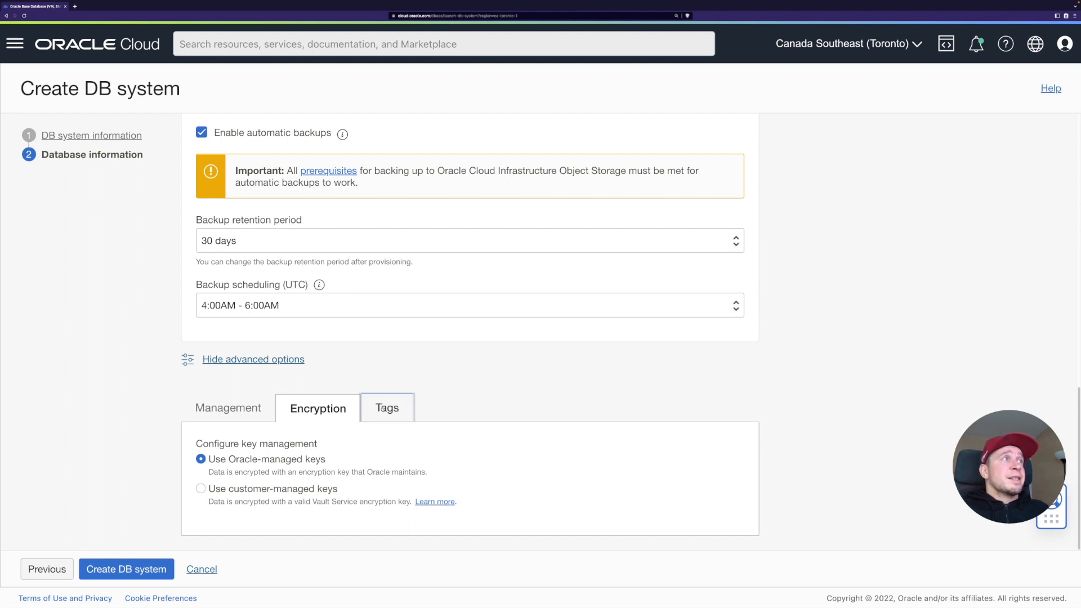
pyautogui.click(228, 408)
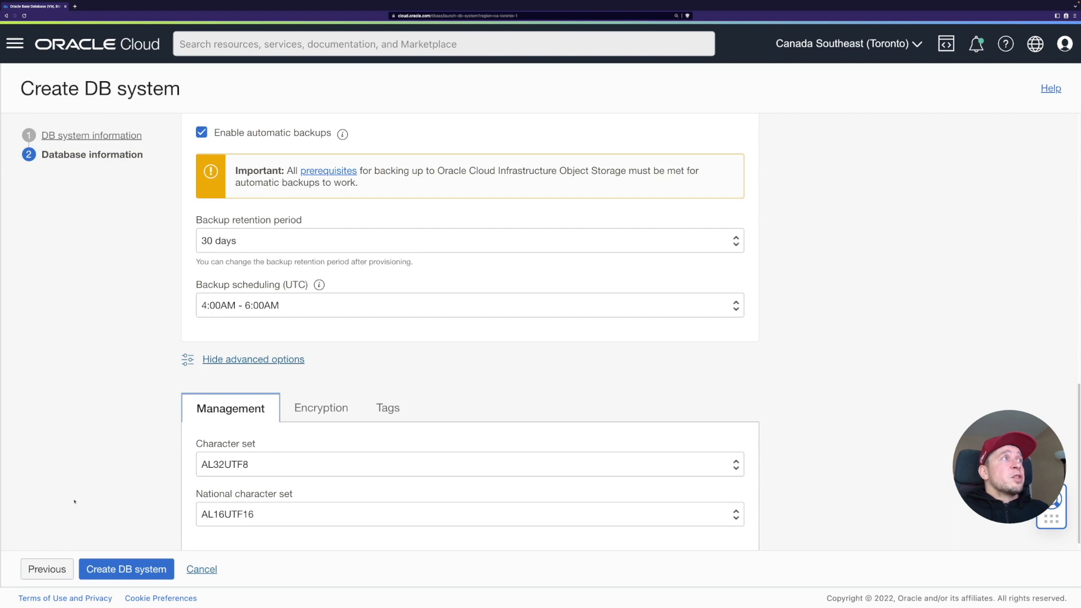
# - Return to the DB system information and set the time zone in its advanced options to America/Toronto (browser-detected)
pyautogui.click(56, 569)
pyautogui.scroll(-15, 347, 397)
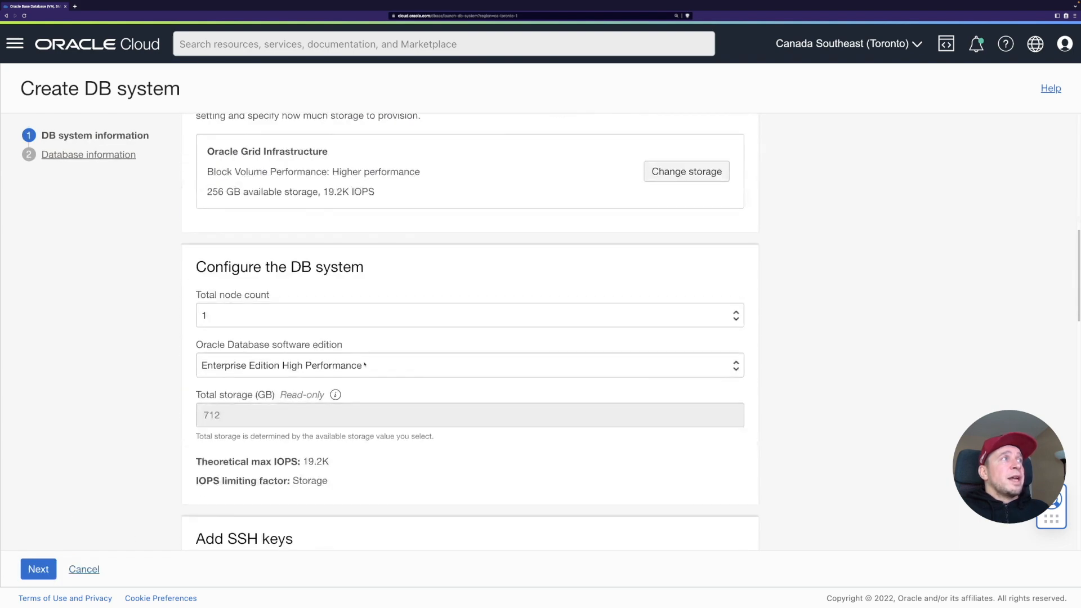
pyautogui.scroll(-10, 366, 356)
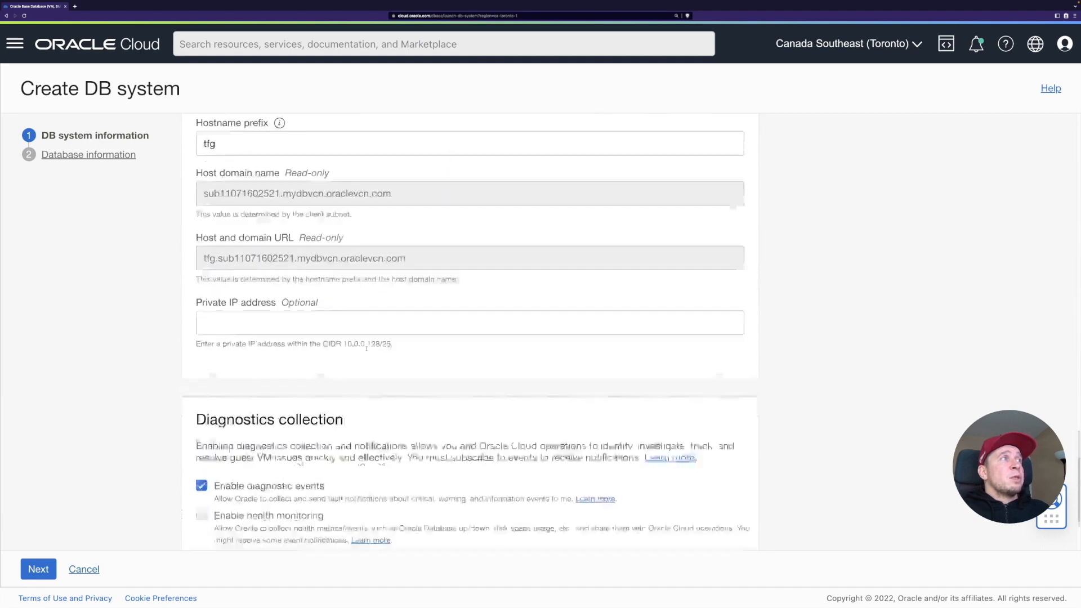
pyautogui.click(257, 513)
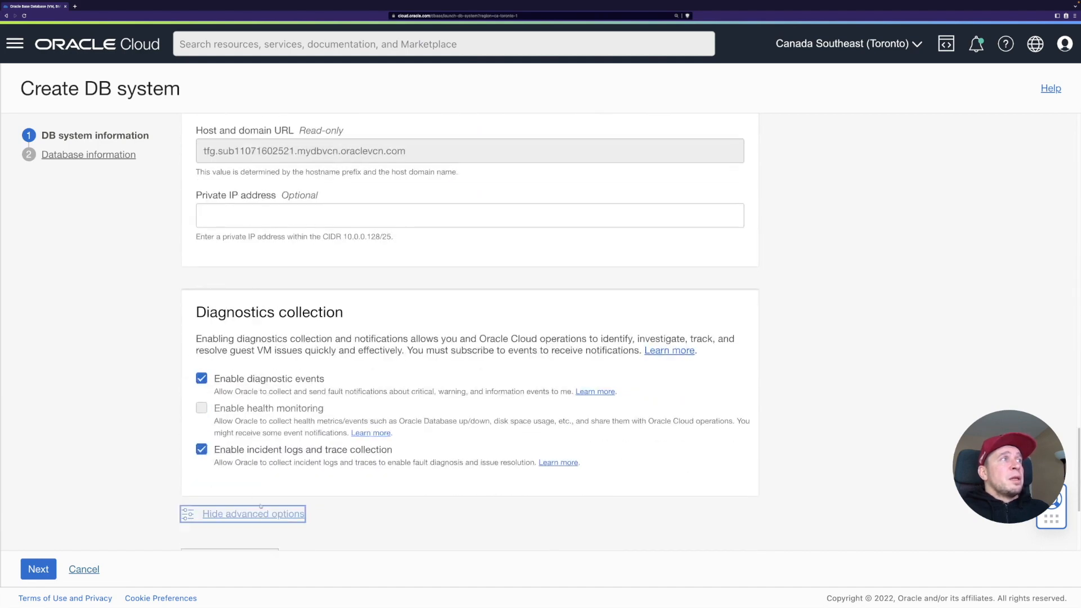
pyautogui.scroll(-3, 354, 388)
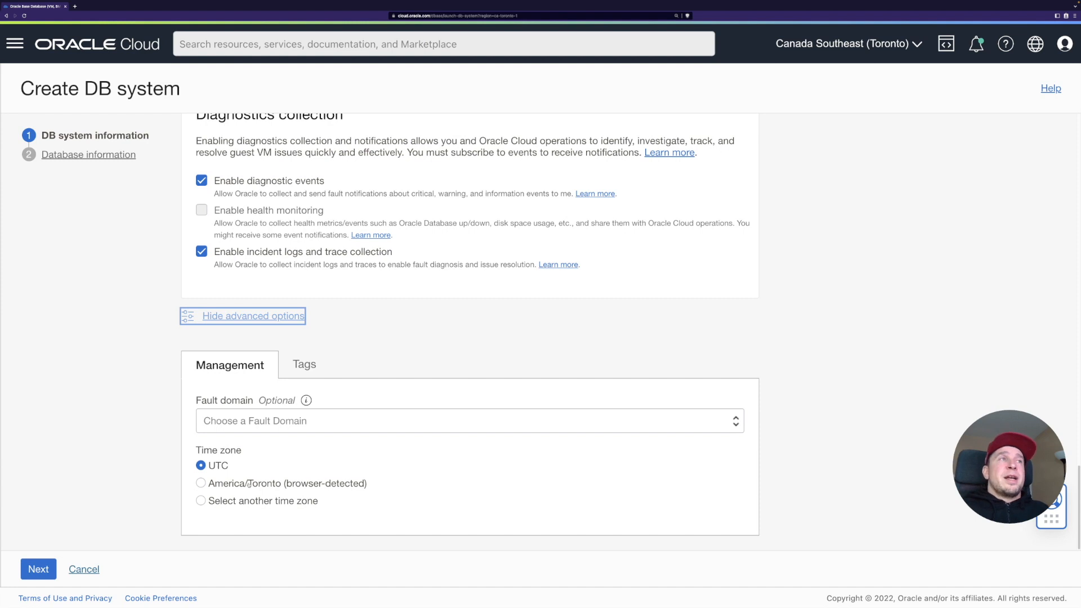
pyautogui.click(283, 485)
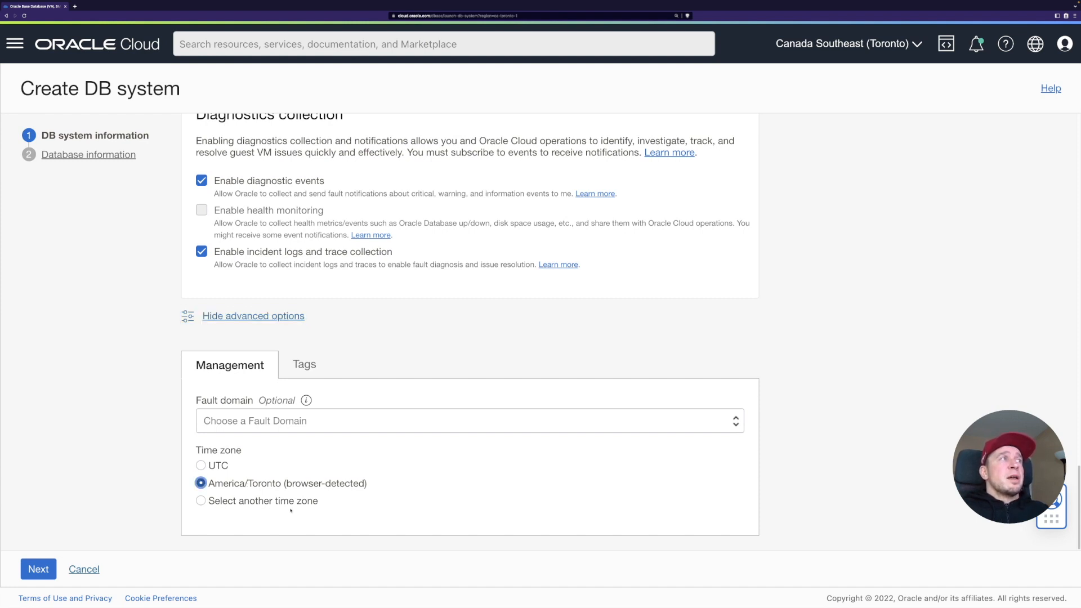
# - Go back to the database information and create the DB system
pyautogui.click(39, 560)
pyautogui.scroll(-4, 282, 293)
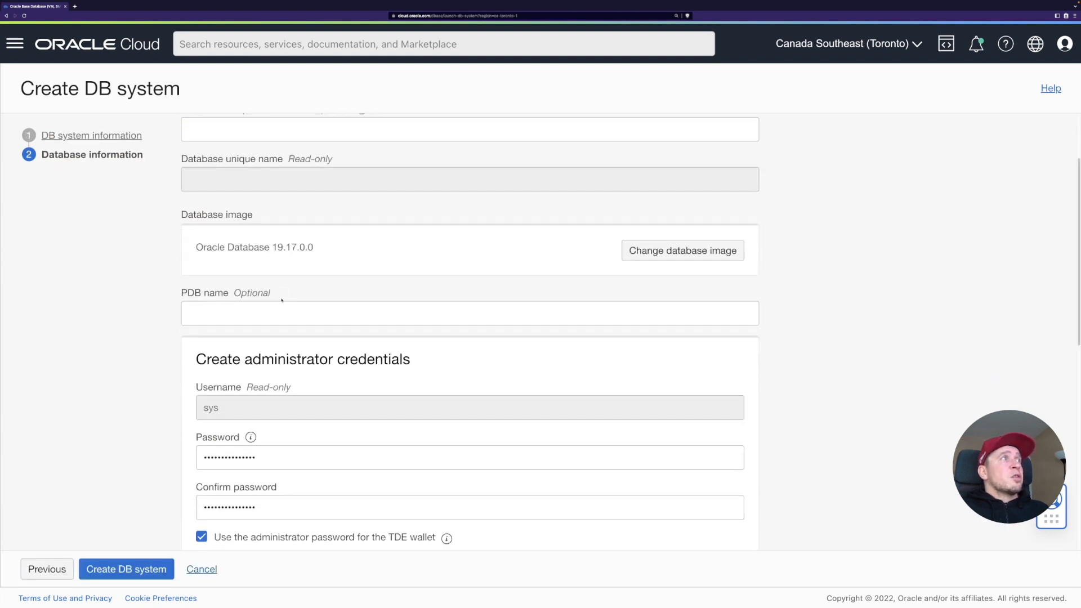
pyautogui.scroll(-8, 205, 366)
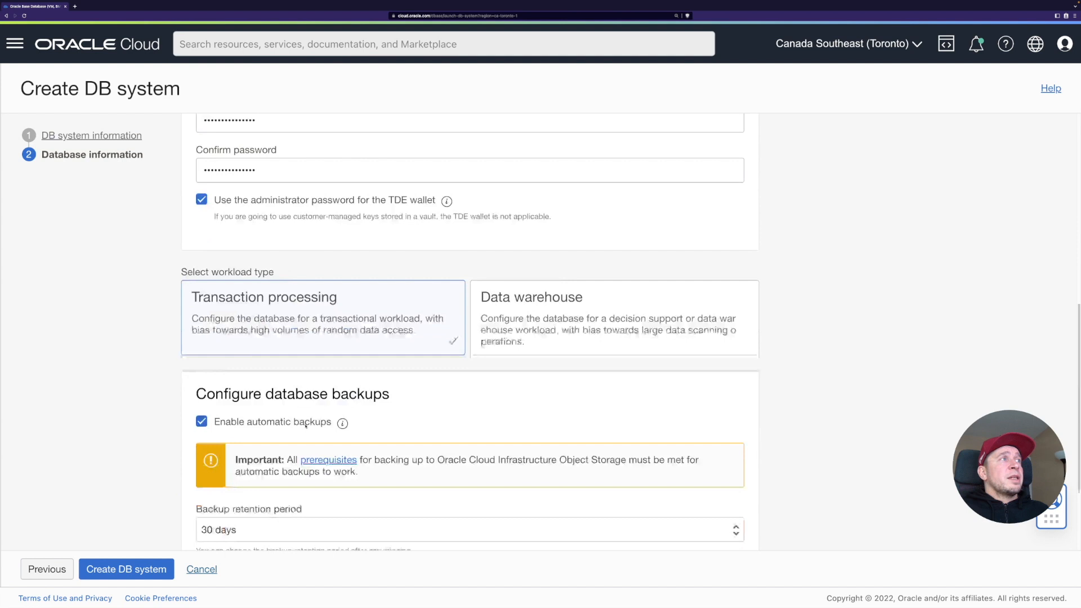
pyautogui.click(137, 569)
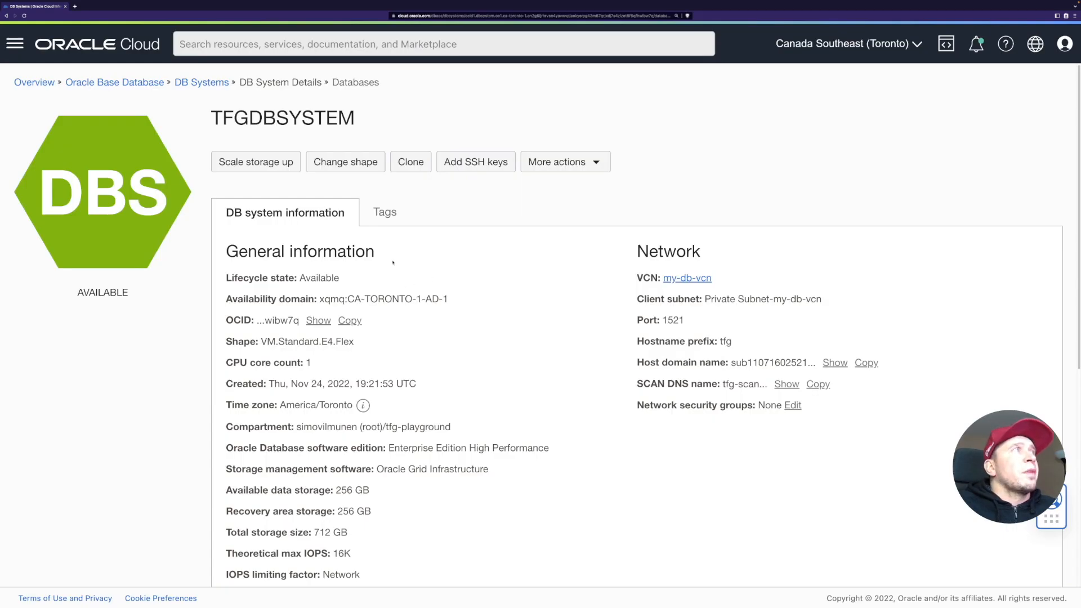
# - Examine the TFGDBSYSTEM details along with its databases and work requests
pyautogui.scroll(-6, 385, 345)
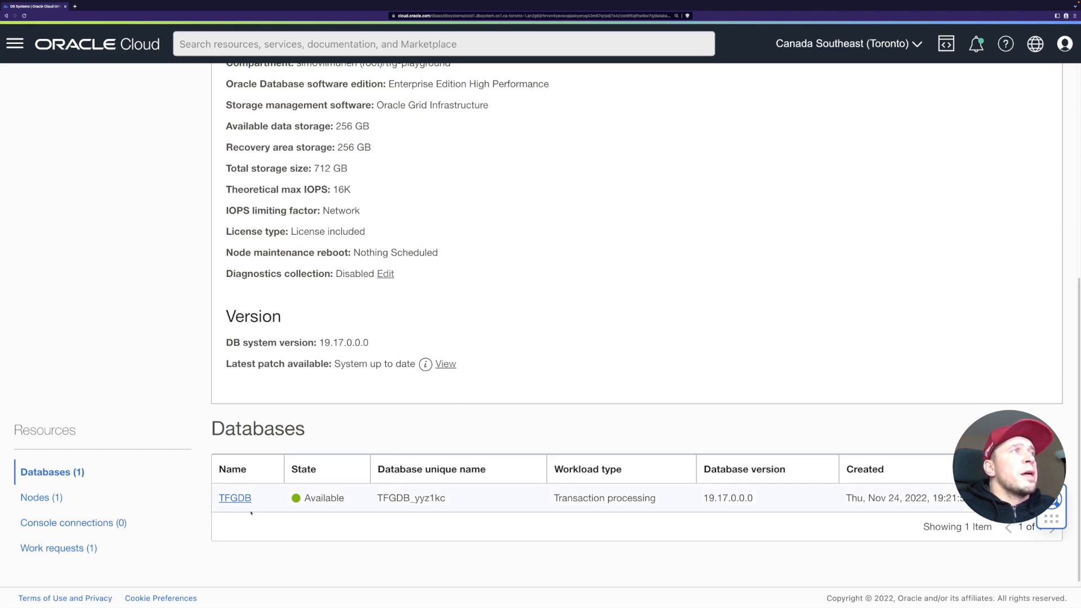
pyautogui.click(52, 549)
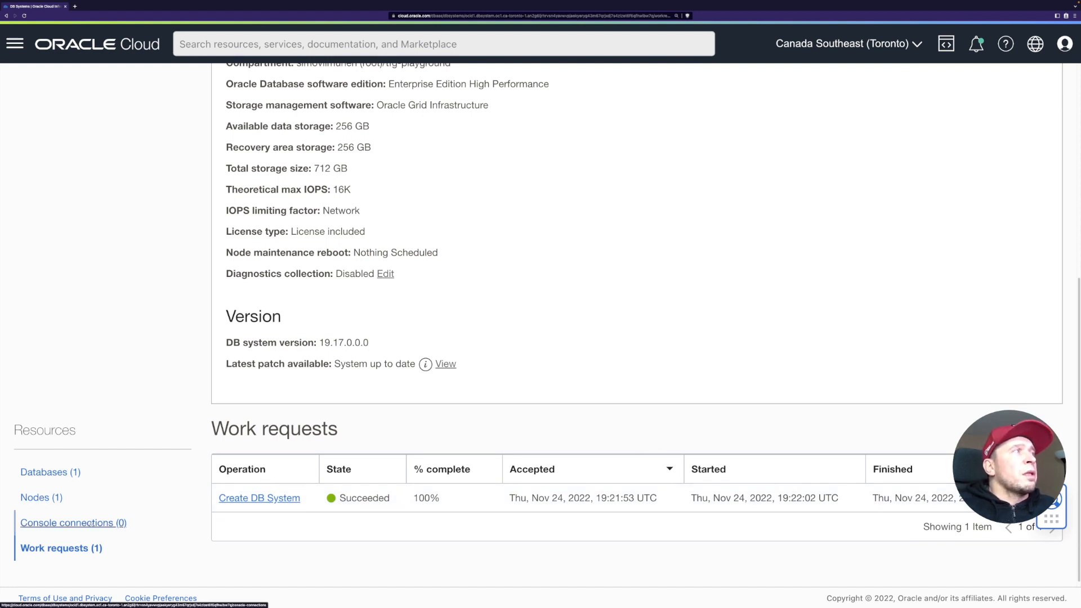
pyautogui.click(73, 474)
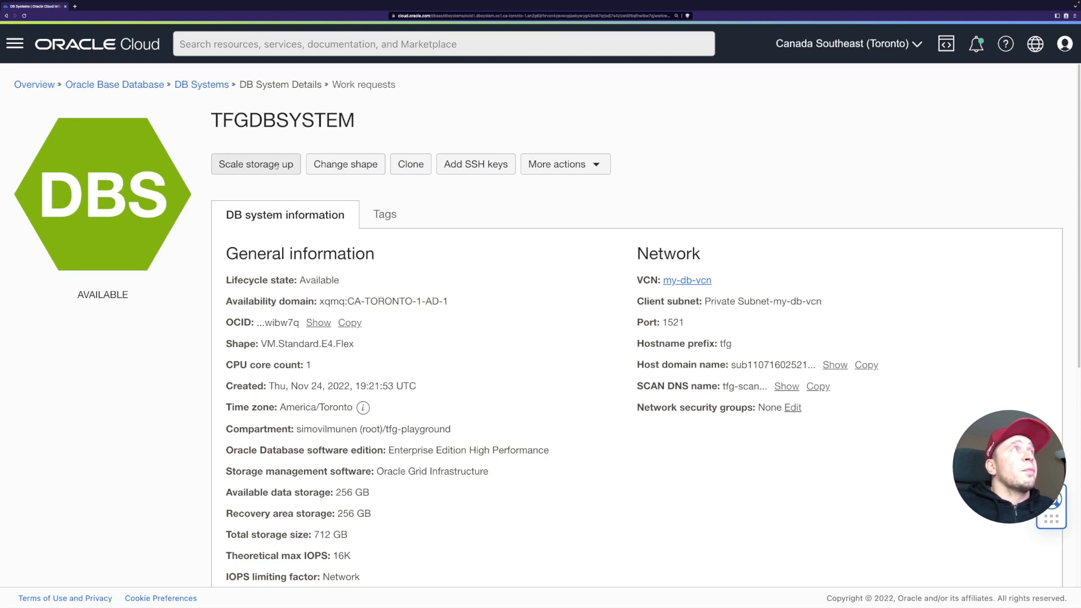
# - Try scaling up the DB system's available data storage to 512 GB, without applying the update
pyautogui.click(276, 165)
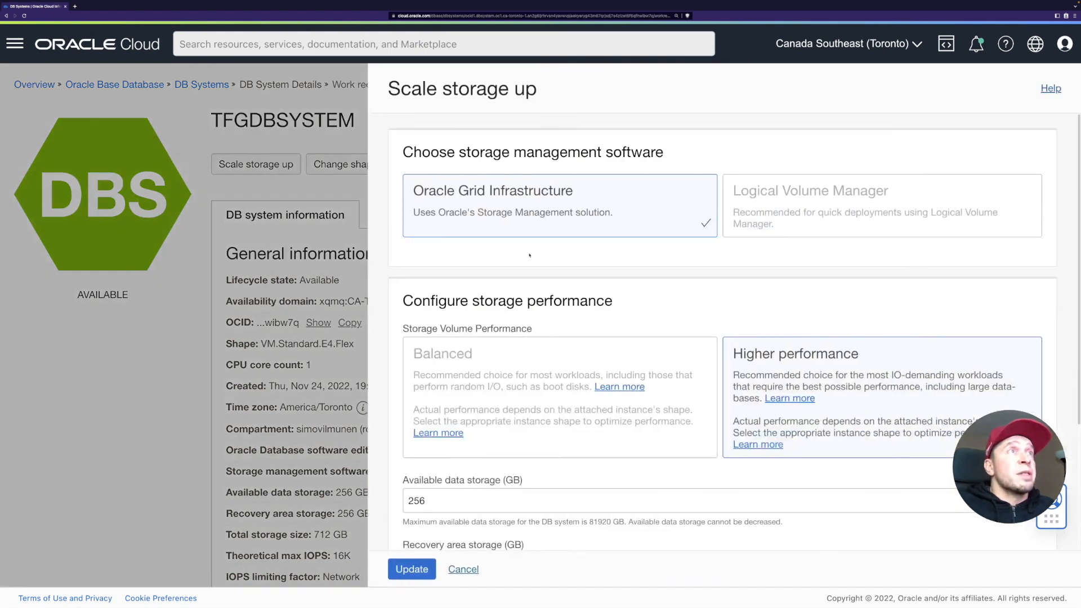
pyautogui.scroll(-3, 553, 341)
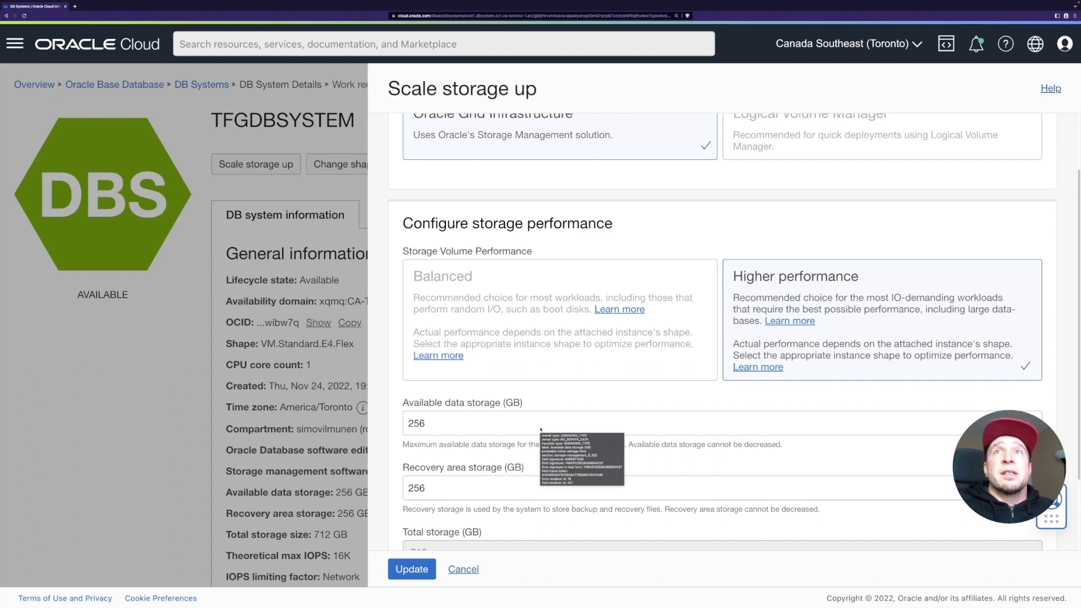
pyautogui.click(470, 425)
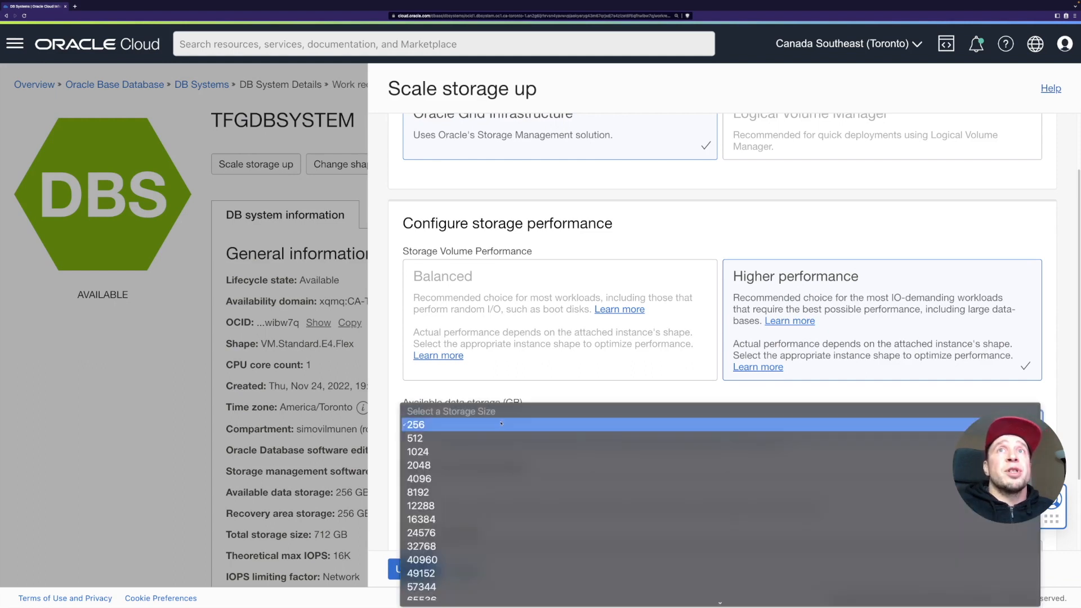
pyautogui.click(470, 438)
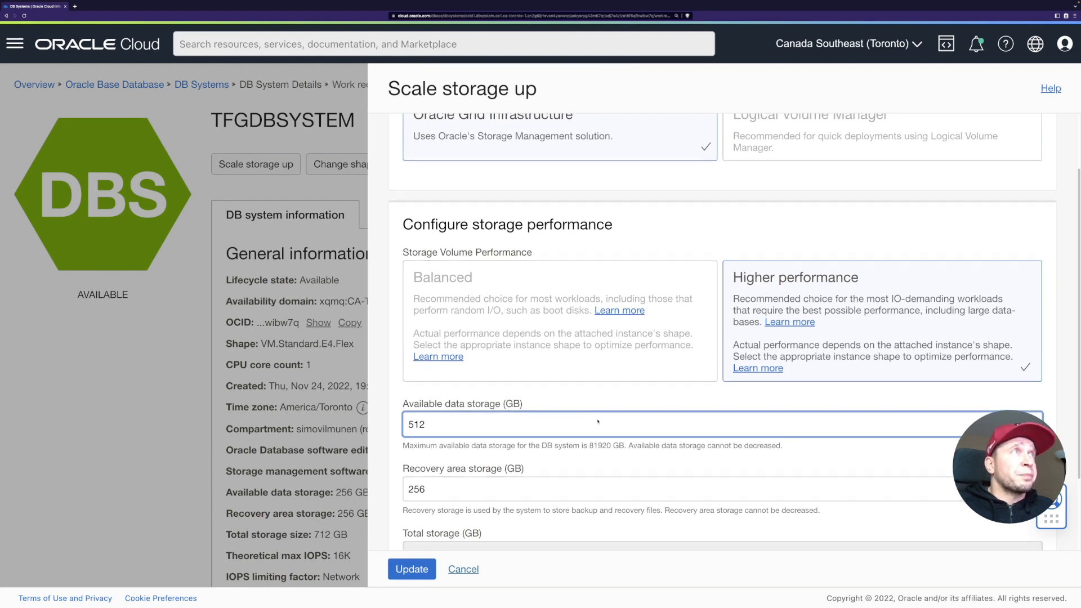
pyautogui.scroll(2, 623, 338)
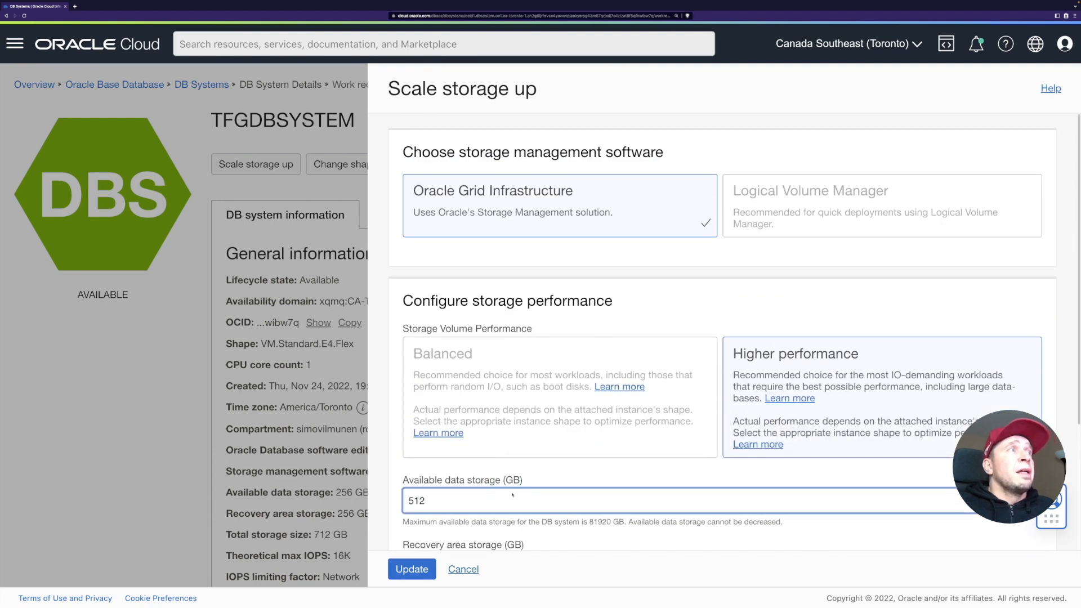
pyautogui.click(463, 570)
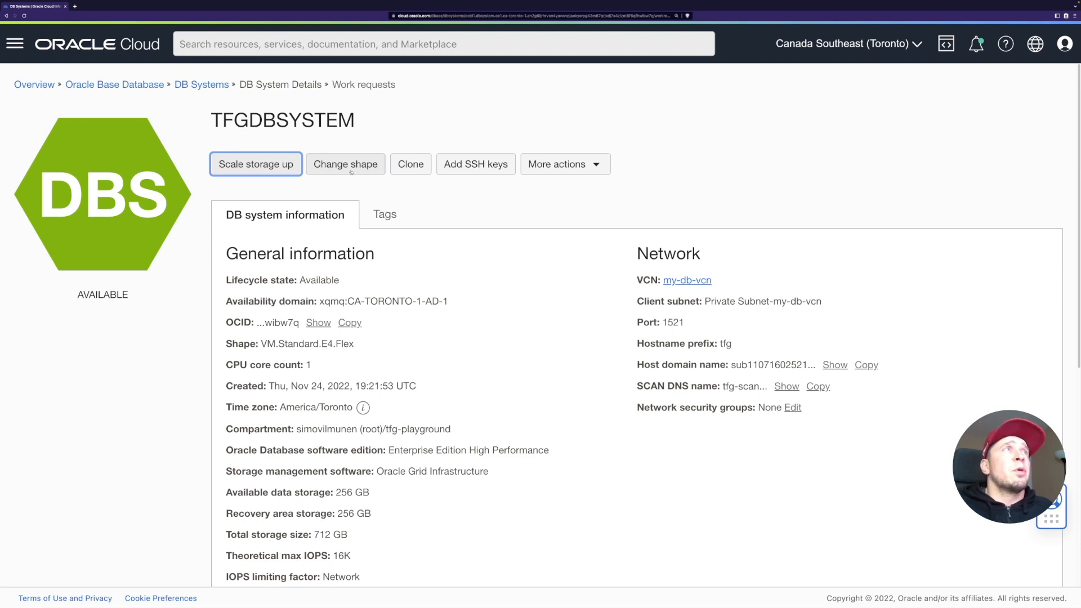
# - Examine the options for changing the DB system's shape and license type, without saving any changes
pyautogui.click(331, 159)
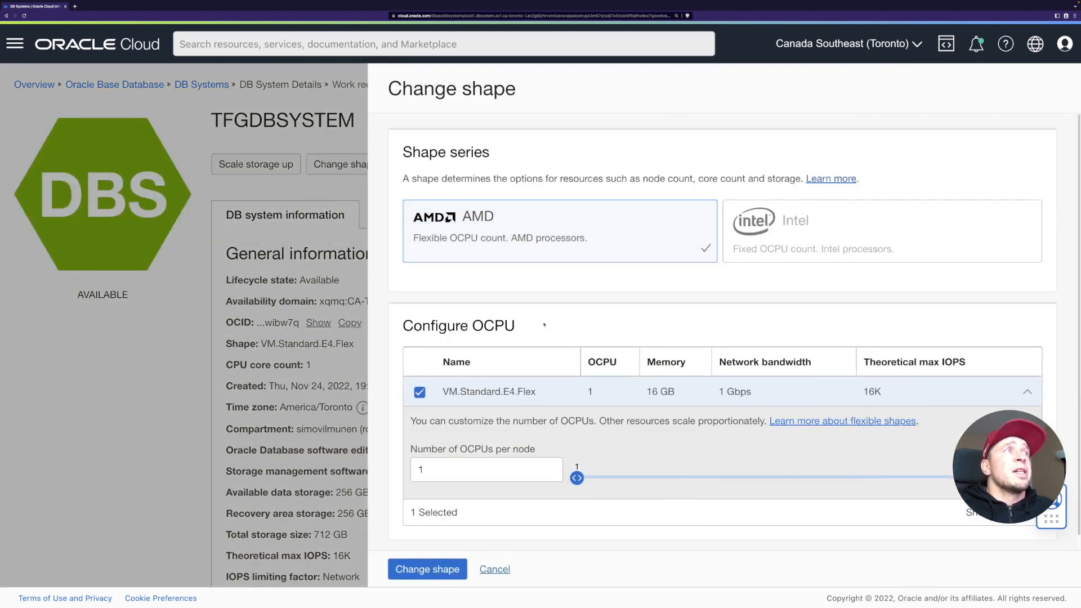
pyautogui.click(495, 569)
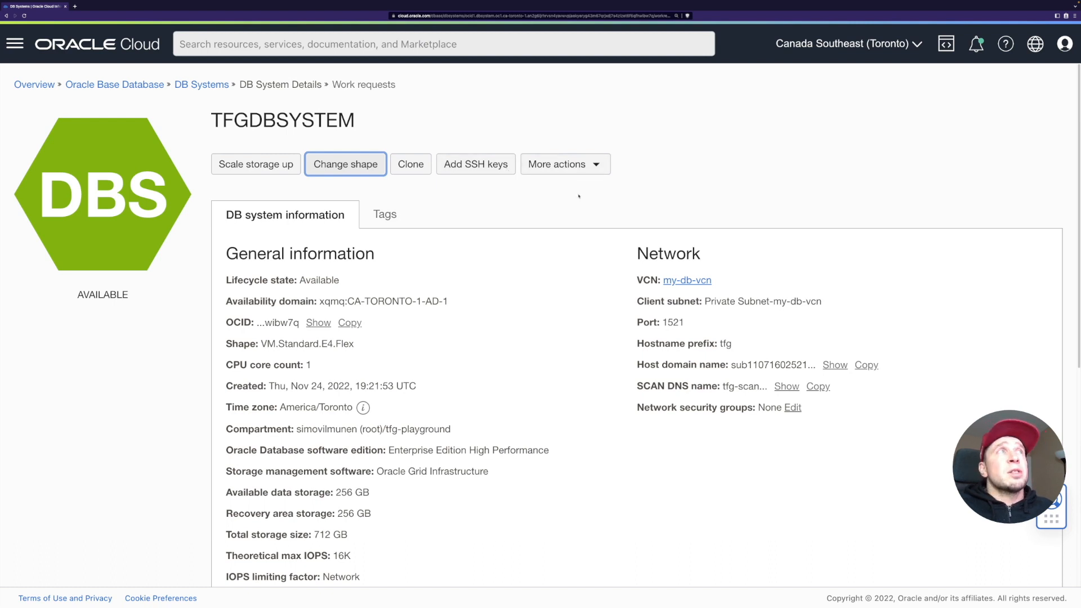
pyautogui.click(562, 164)
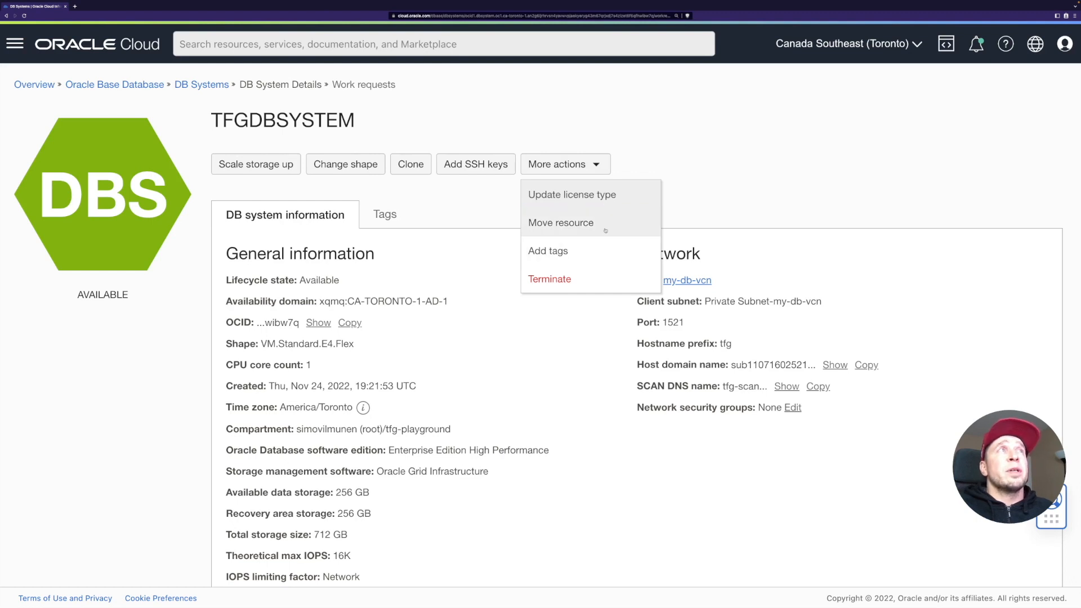
pyautogui.click(585, 195)
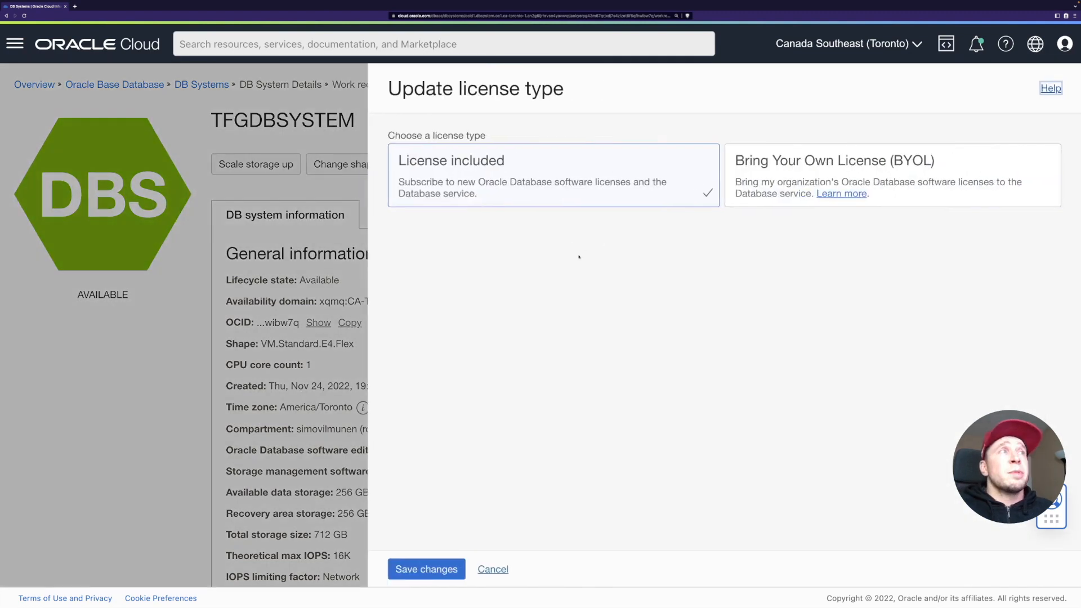
pyautogui.click(501, 569)
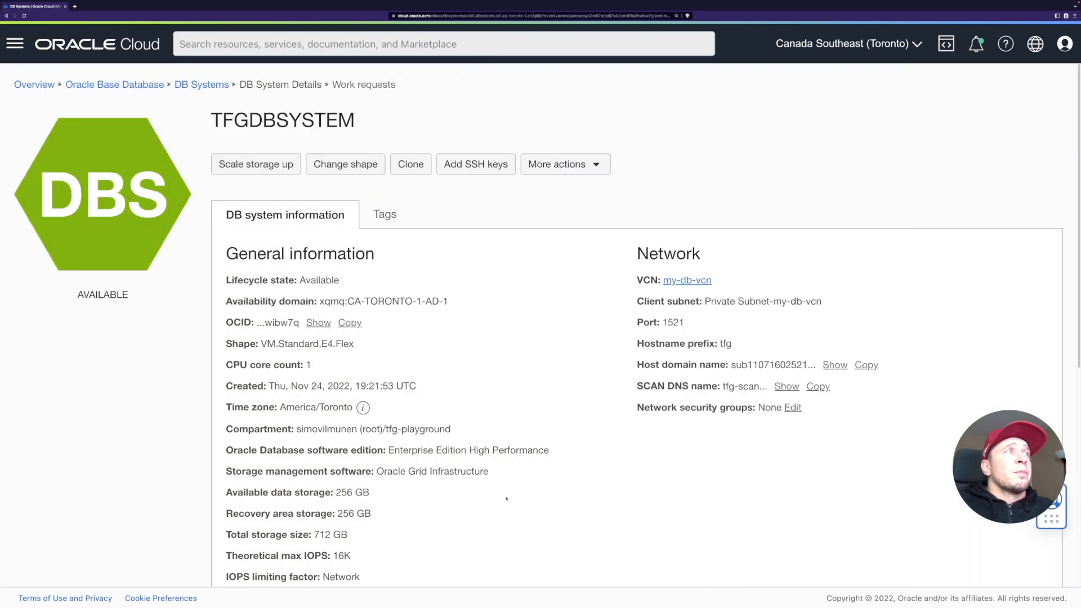
# - Examine the DB system's version and storage details, its nodes and its list of databases
pyautogui.scroll(-5, 496, 381)
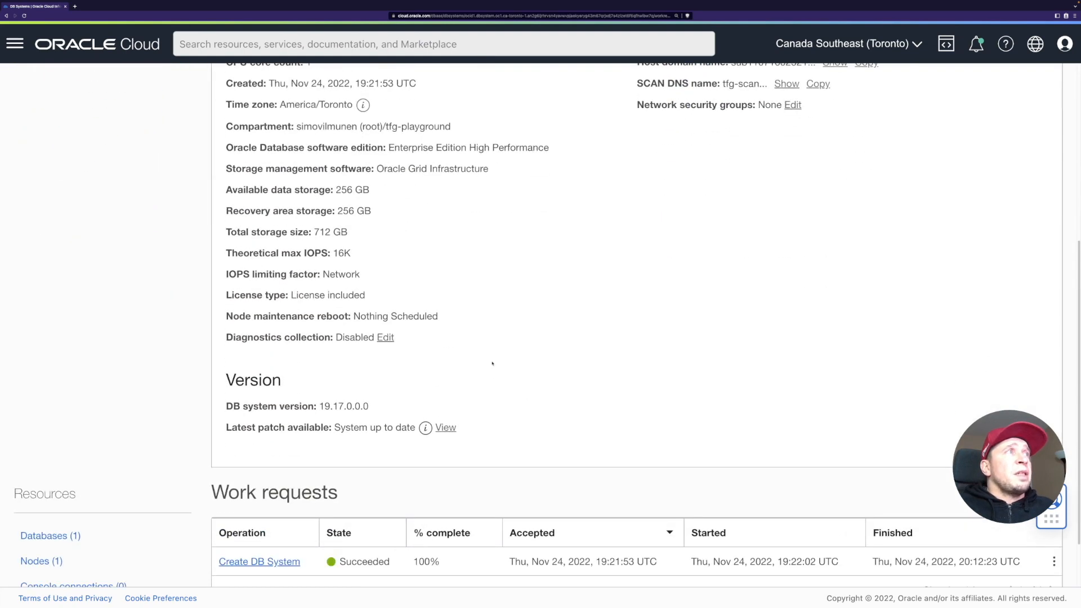
pyautogui.scroll(-2, 488, 355)
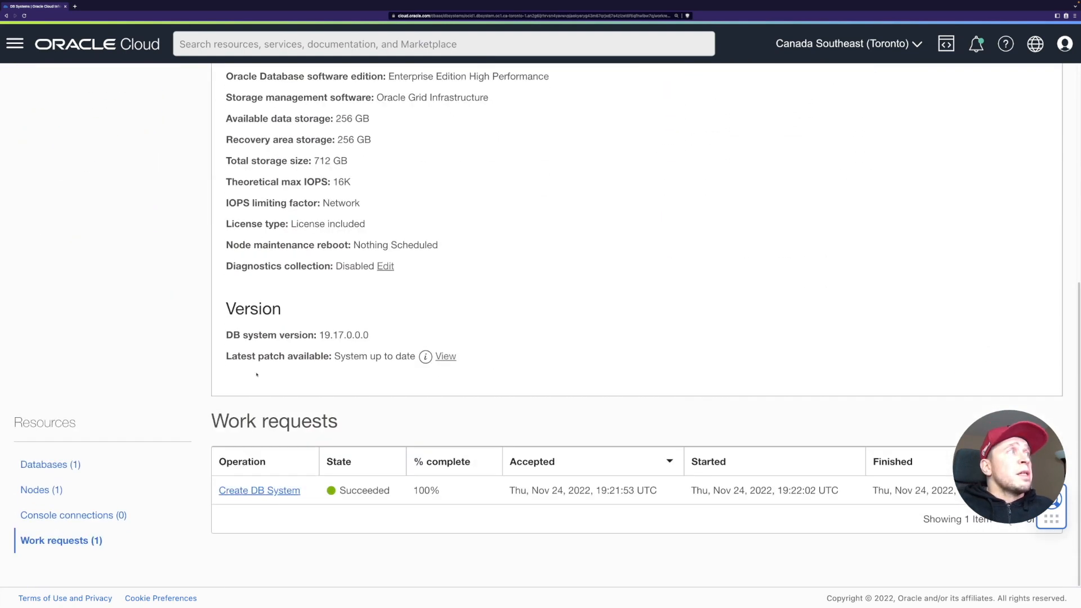
pyautogui.click(47, 491)
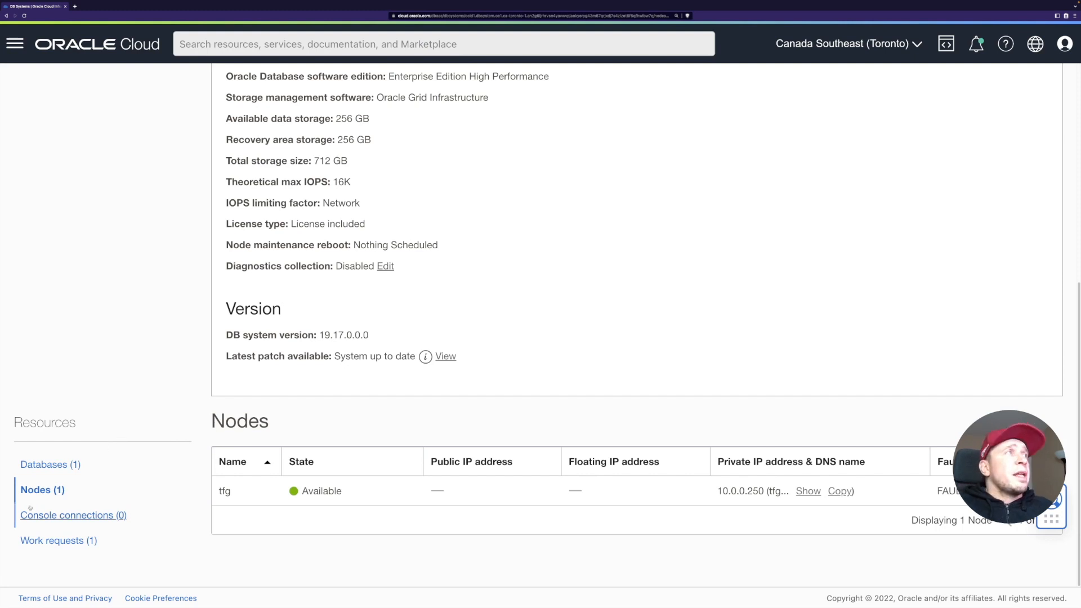
pyautogui.click(56, 465)
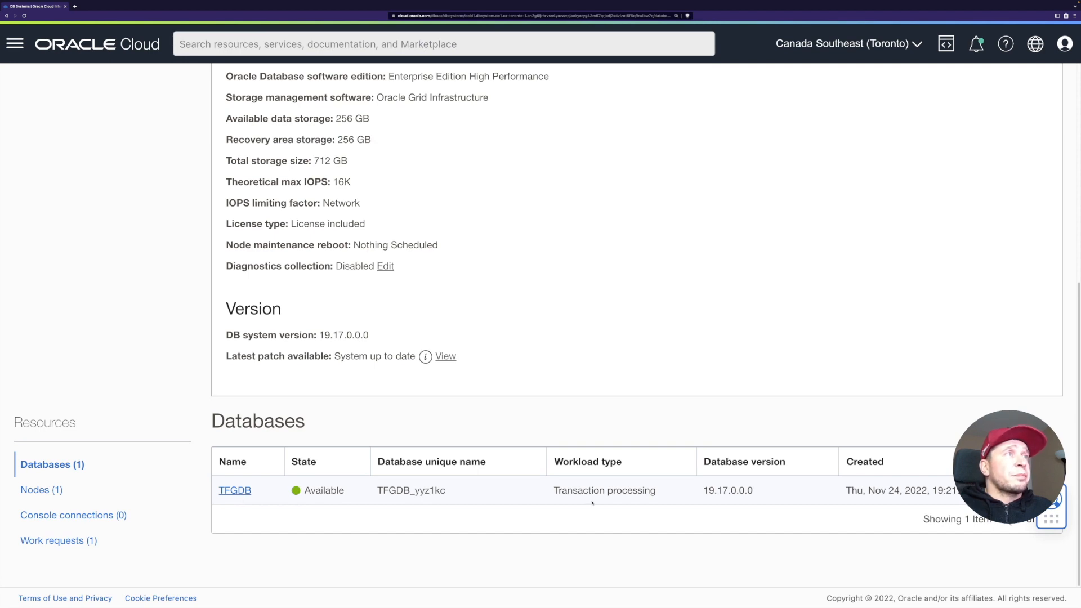
# - Open the details of the TFGDB database and display its database connection strings
pyautogui.click(234, 490)
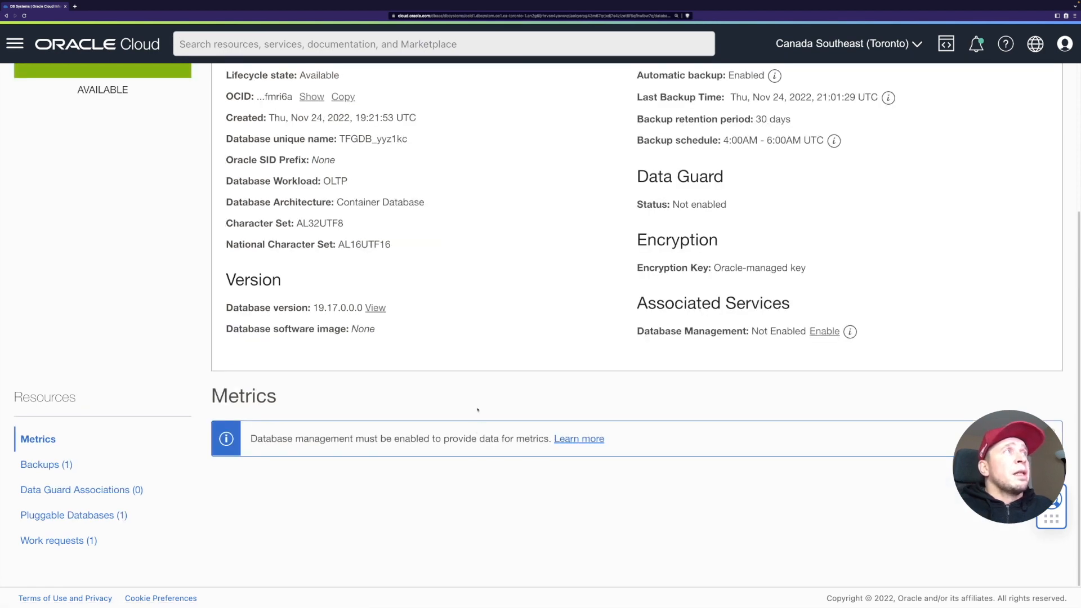
pyautogui.scroll(3, 476, 401)
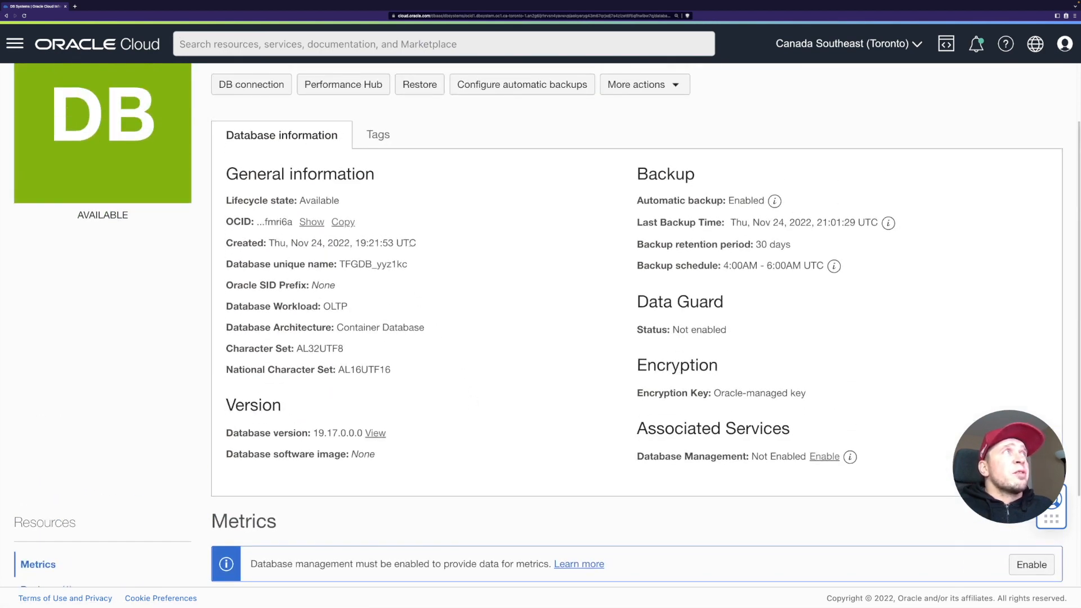
pyautogui.scroll(1, 730, 340)
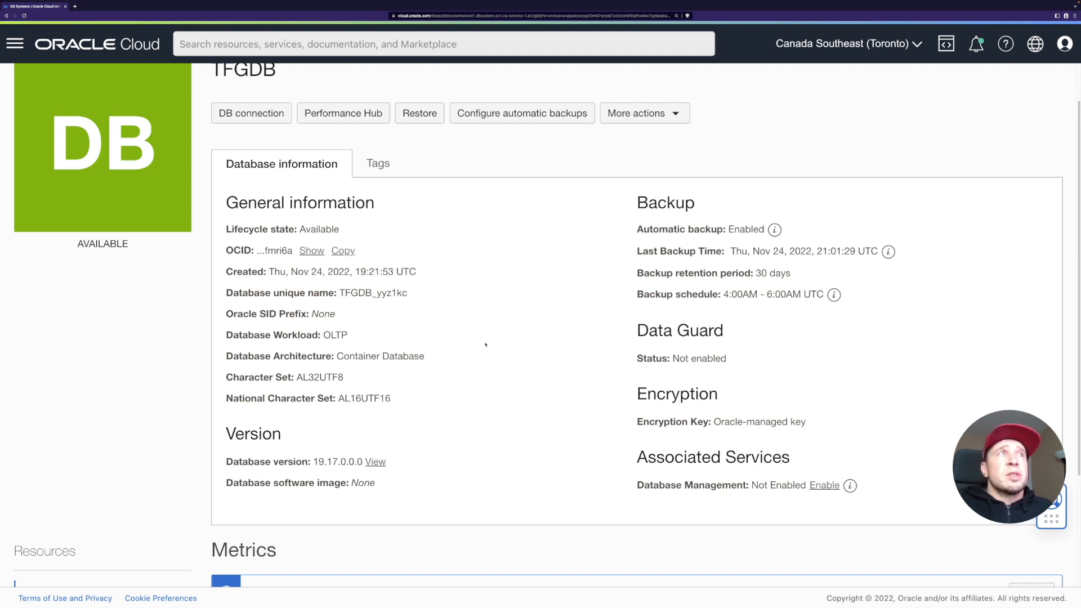
pyautogui.scroll(2, 349, 214)
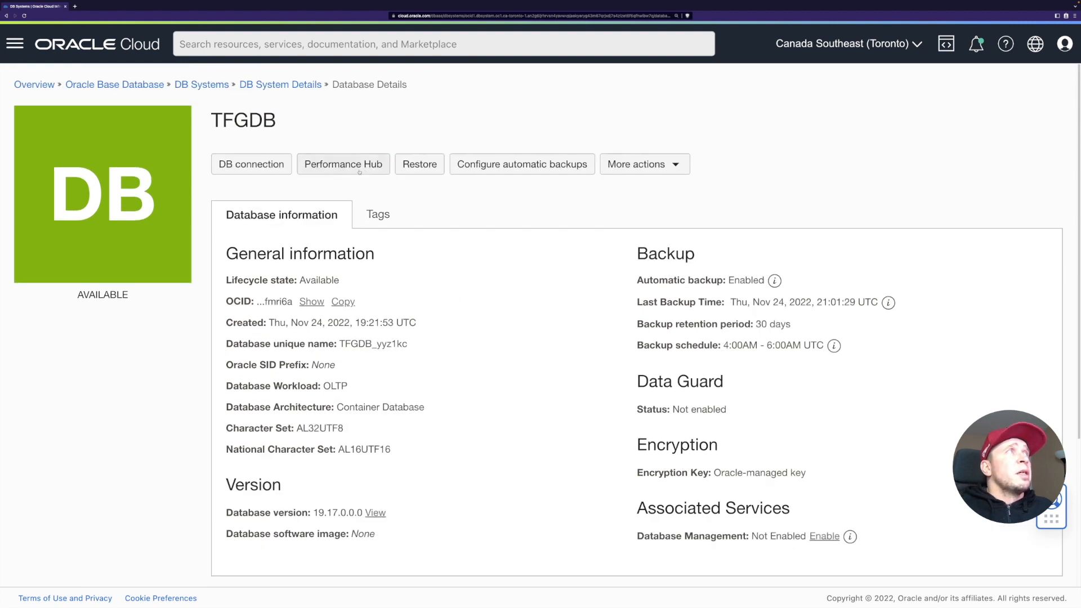
pyautogui.click(250, 165)
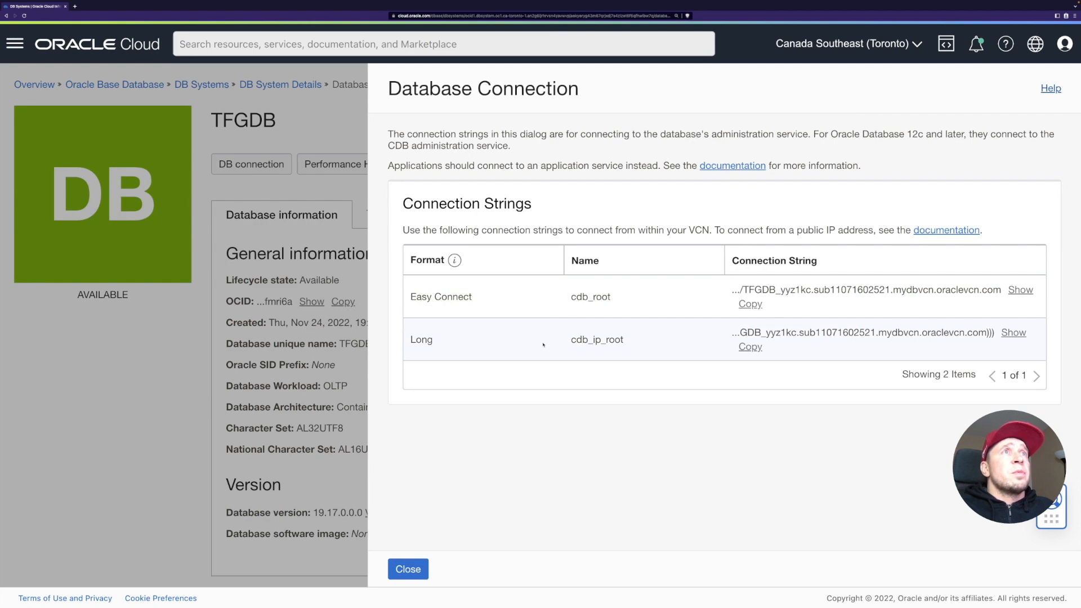
# - Close the database connection details and review the additional actions offered for the TFGDB database
pyautogui.click(408, 569)
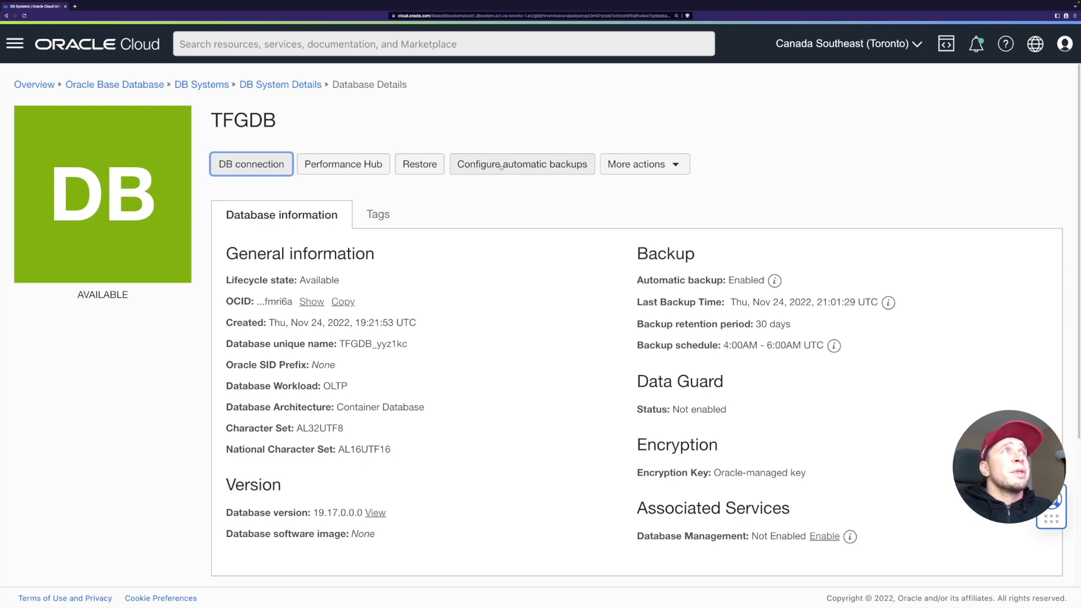
pyautogui.click(658, 165)
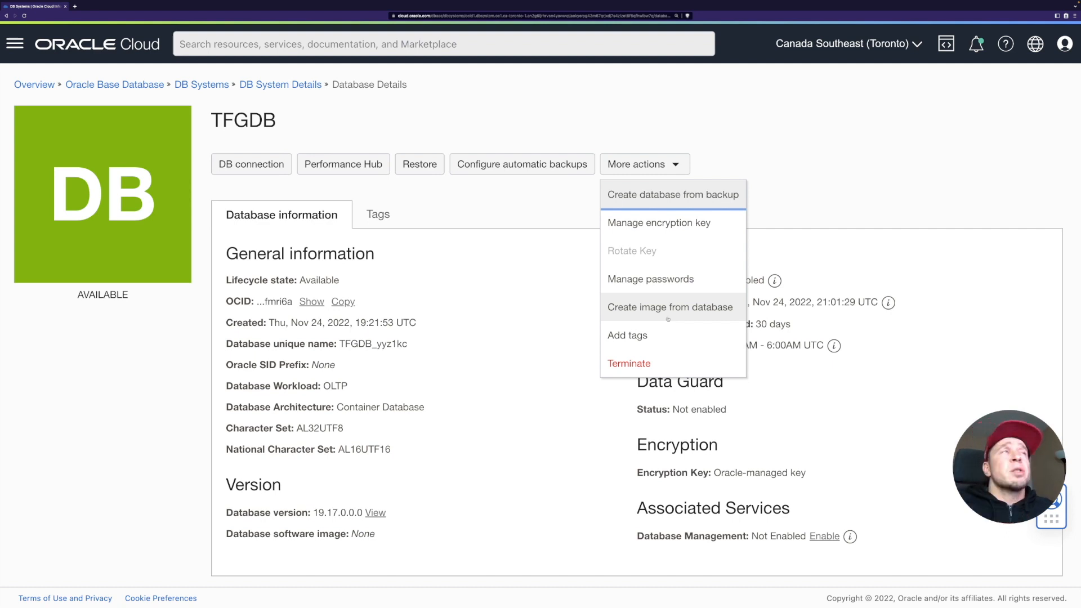
pyautogui.click(534, 396)
# - Create a manual backup of the TFGDB database named MyFirstBackup
pyautogui.scroll(-4, 449, 370)
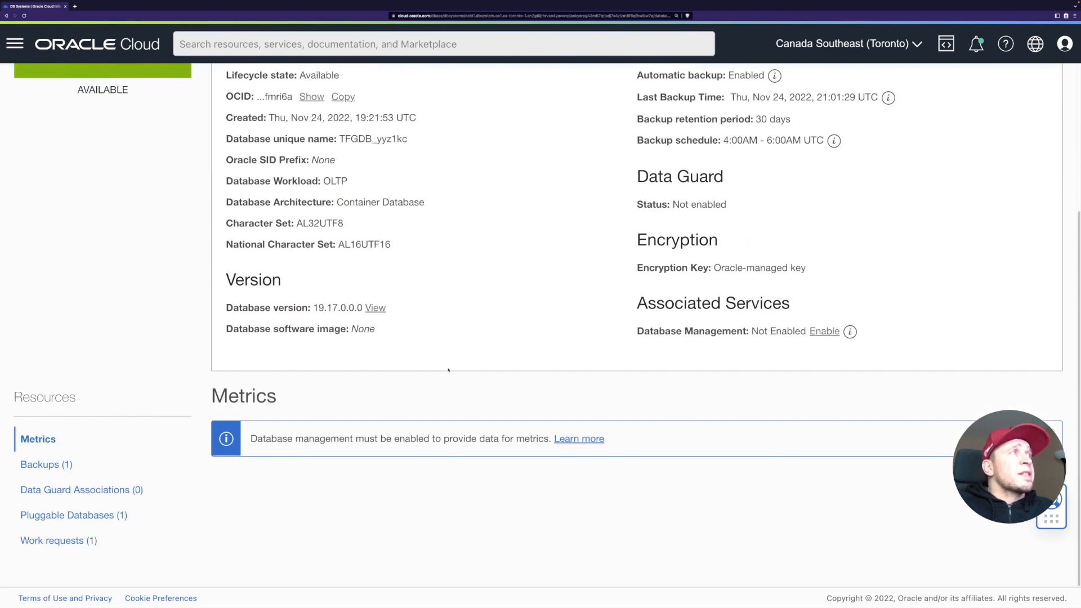
pyautogui.click(47, 464)
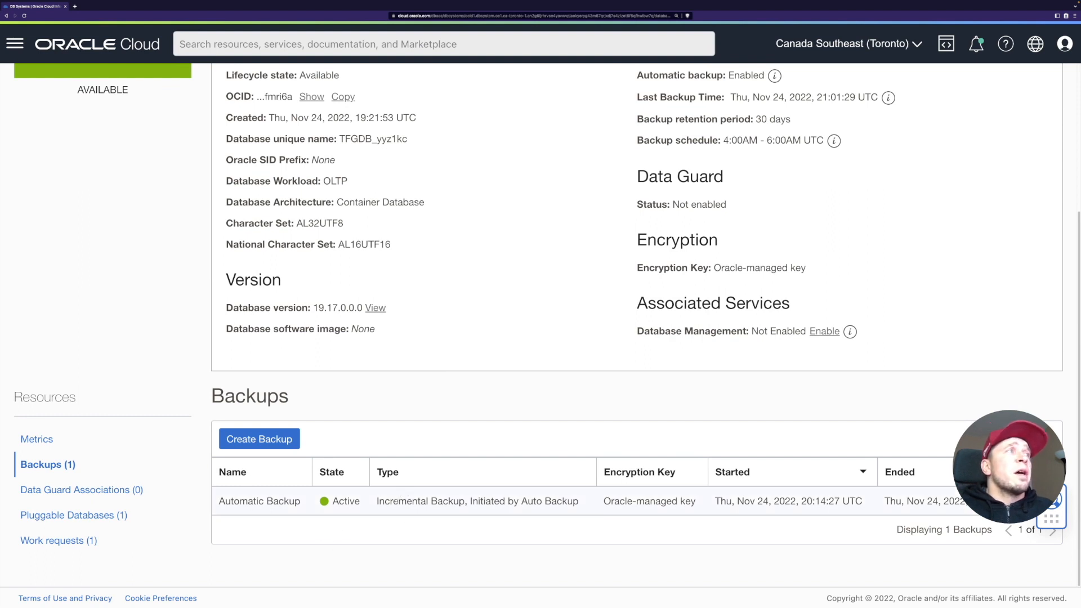
pyautogui.click(285, 445)
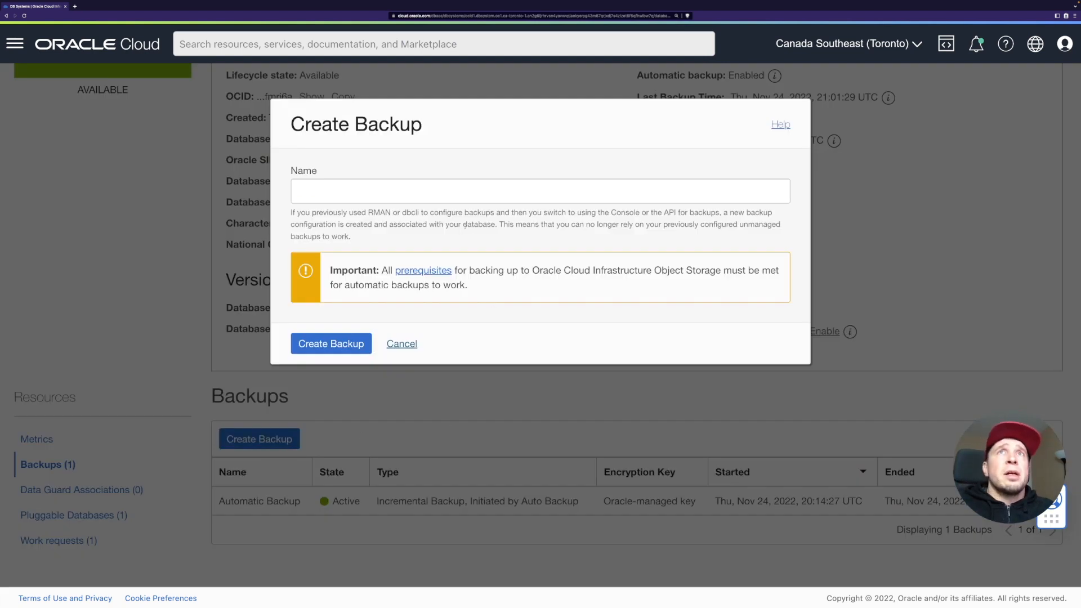
pyautogui.click(402, 194)
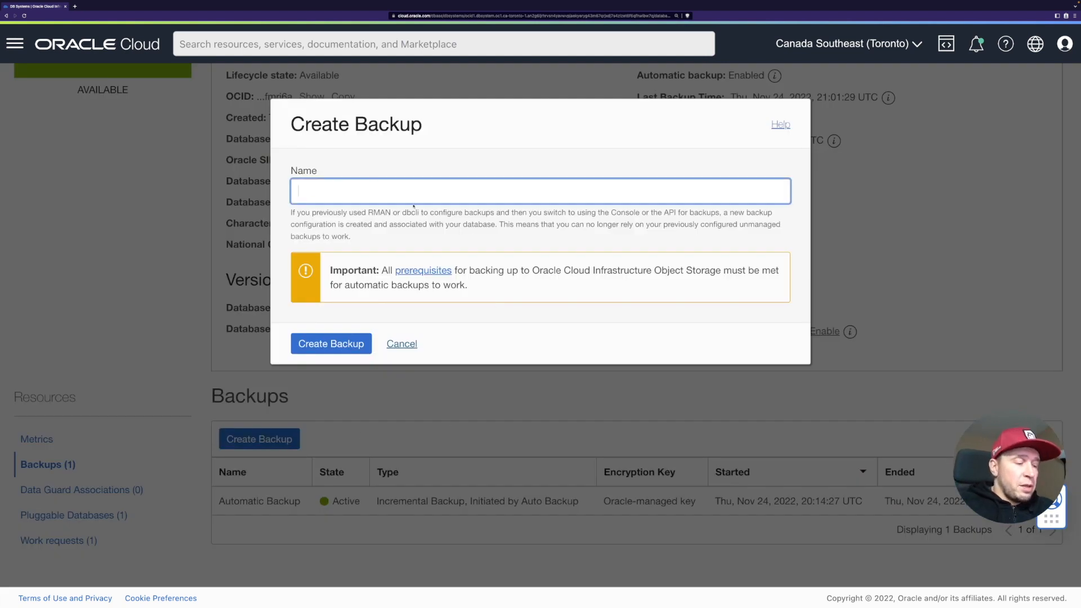
pyautogui.write('MyFirstBackup')
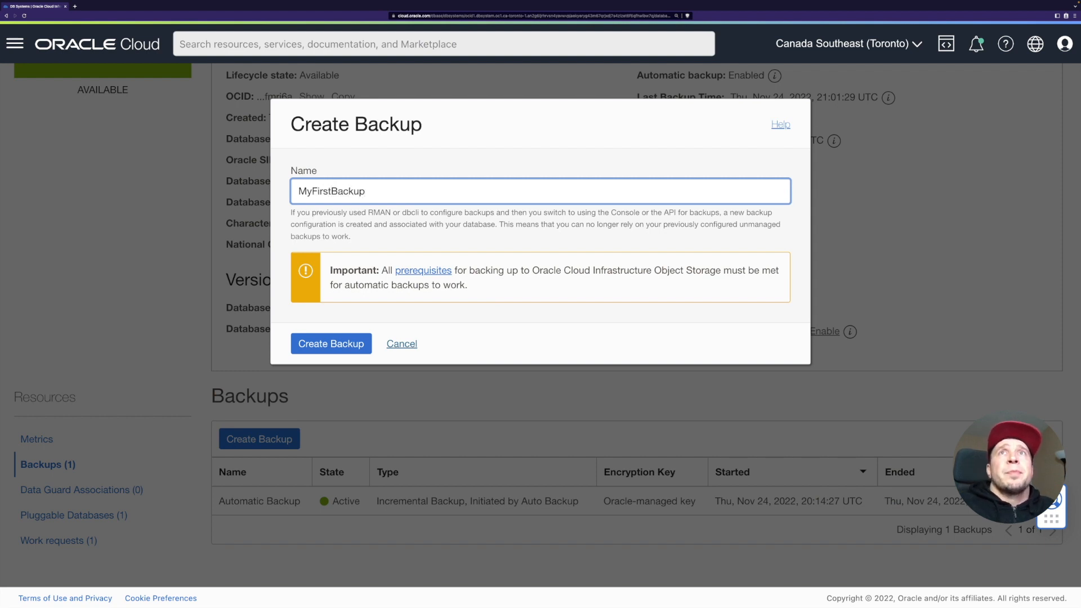
pyautogui.click(341, 345)
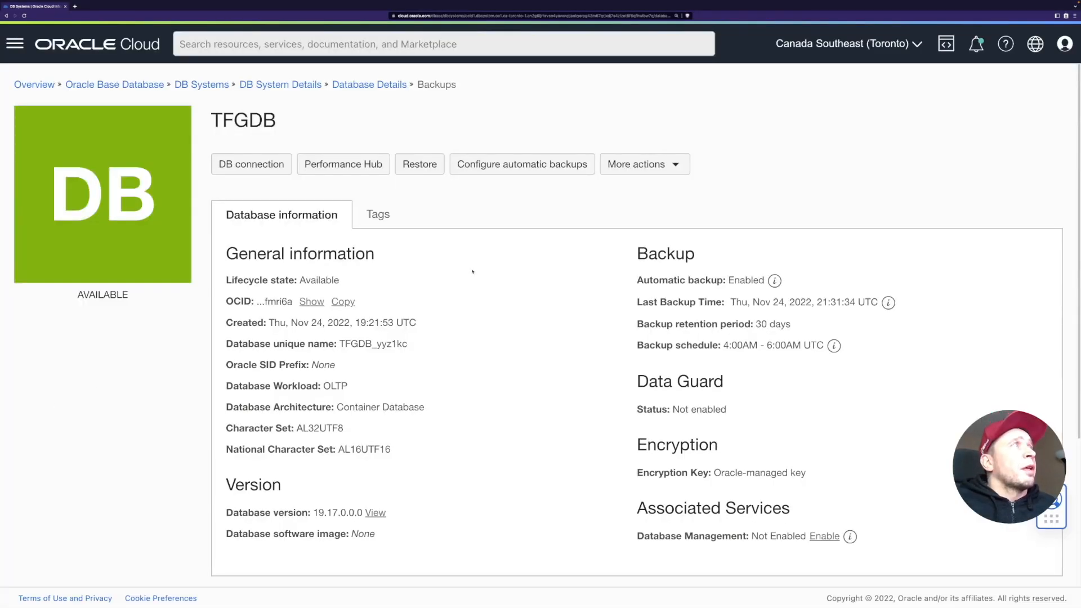
# - Examine TFGDB's list of backups and the actions available for MyFirstBackup
pyautogui.scroll(-1, 450, 337)
pyautogui.scroll(-3, 440, 373)
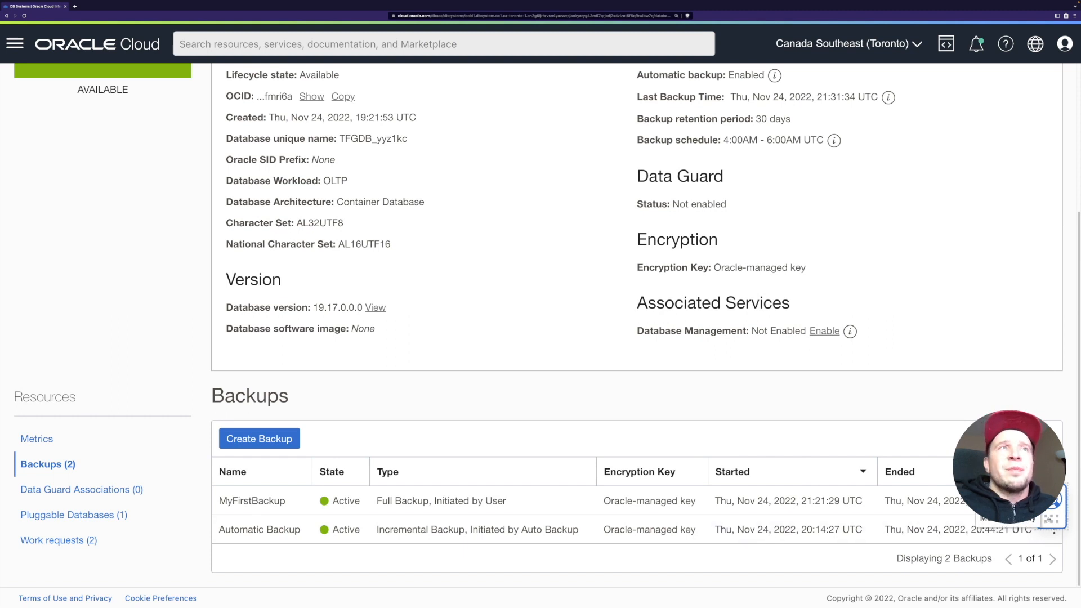
pyautogui.moveTo(1058, 424); pyautogui.dragTo(1058, 374)
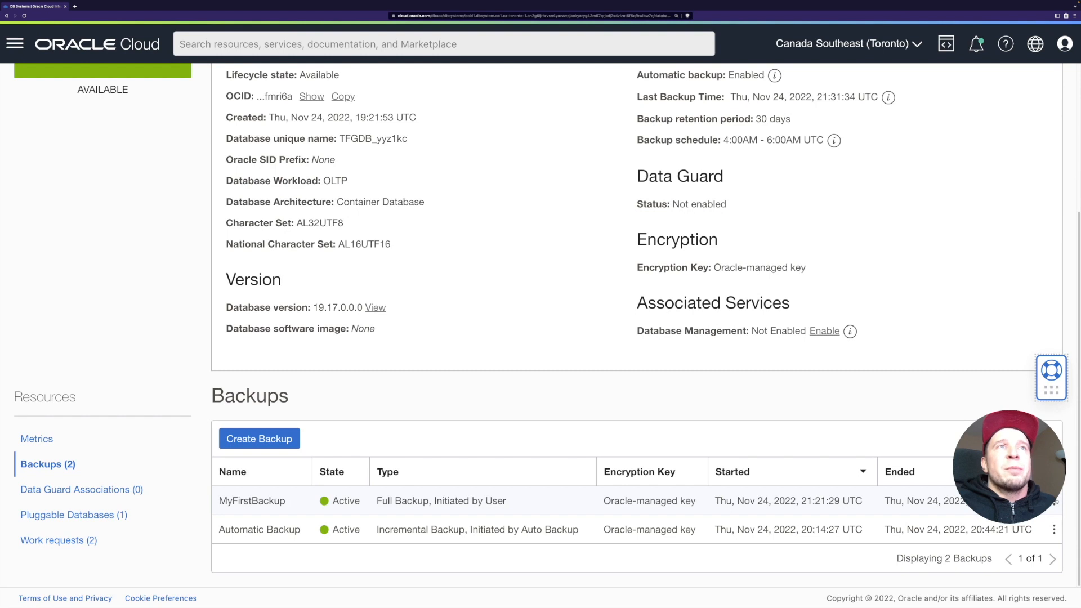
pyautogui.click(1054, 500)
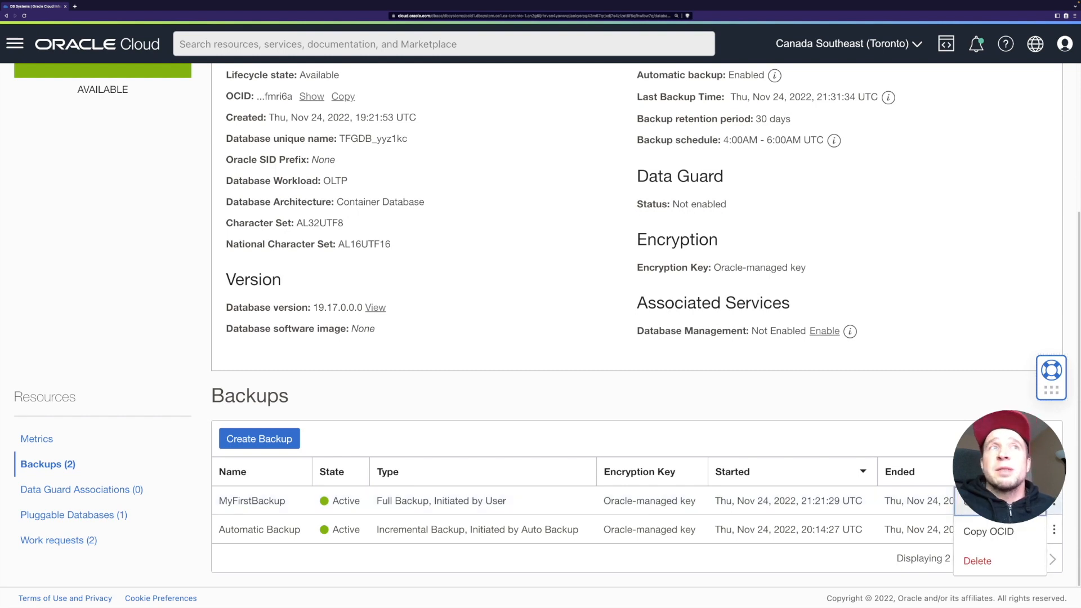
pyautogui.click(744, 432)
# - Examine the restore options for the TFGDB database, without restoring it
pyautogui.scroll(3, 590, 363)
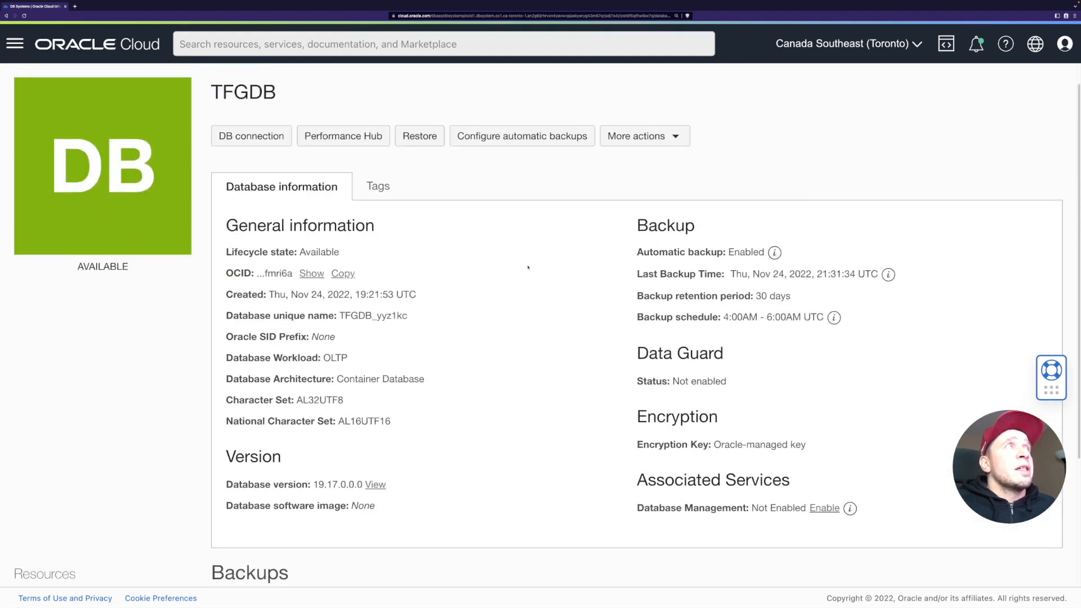
pyautogui.click(425, 136)
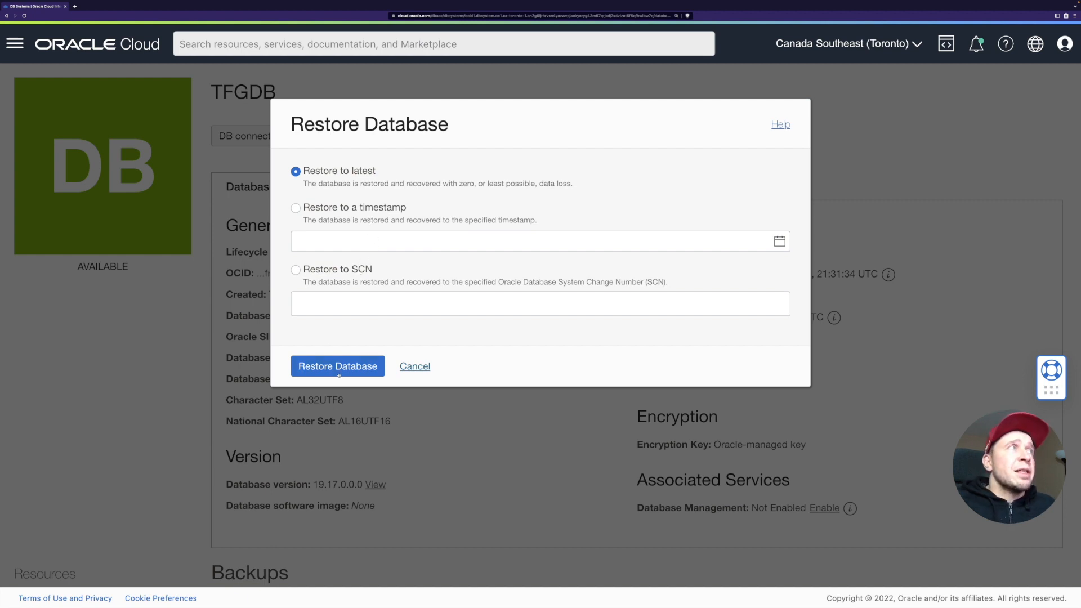
pyautogui.click(421, 366)
# - Start creating a pluggable database in TFGDB and name it PDB2
pyautogui.scroll(-4, 411, 313)
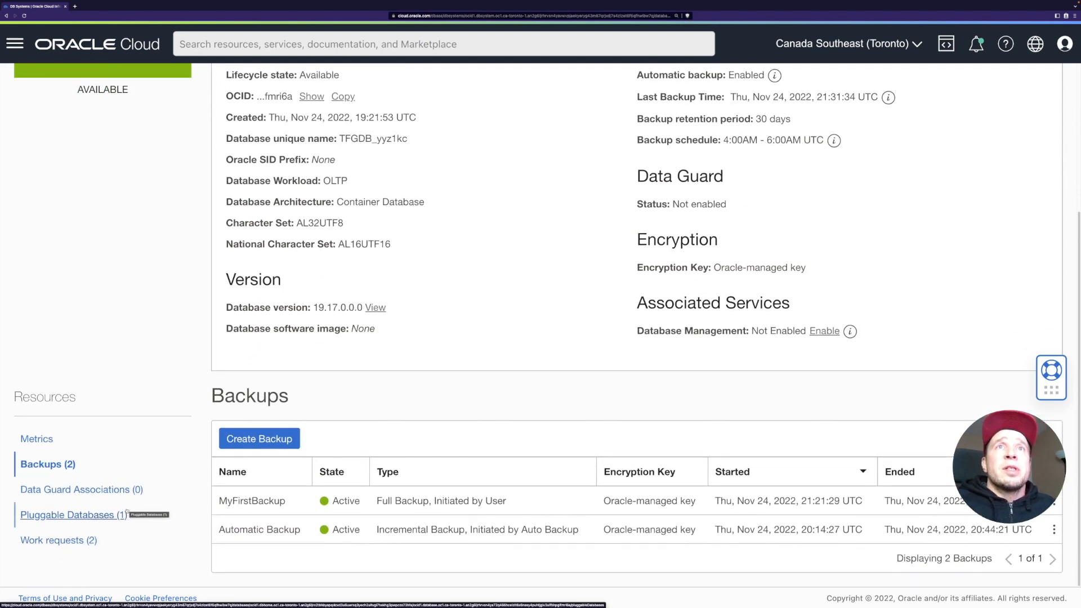
pyautogui.click(78, 515)
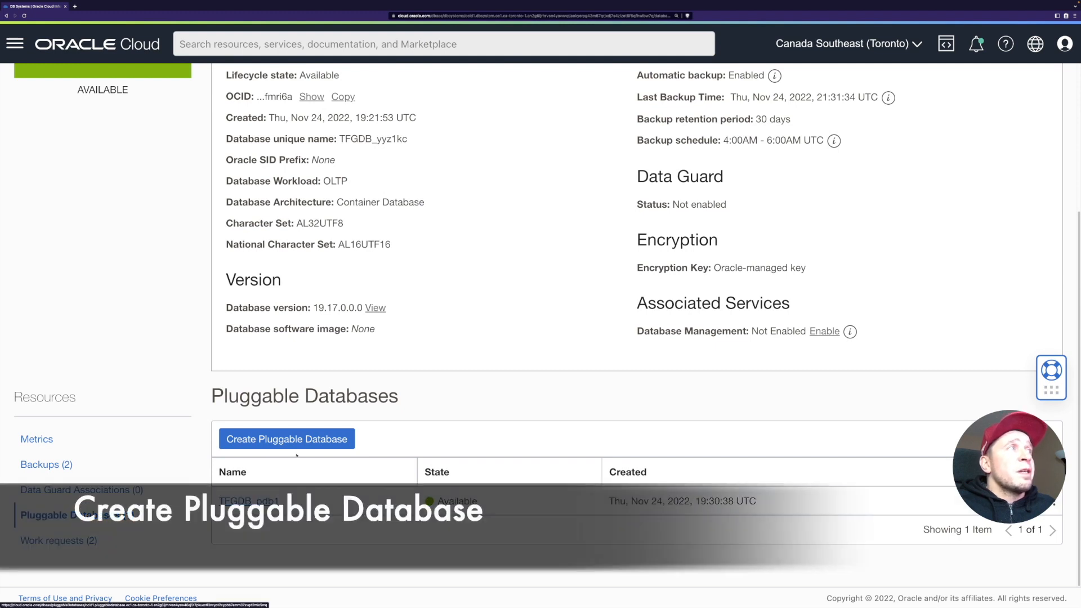
pyautogui.click(280, 441)
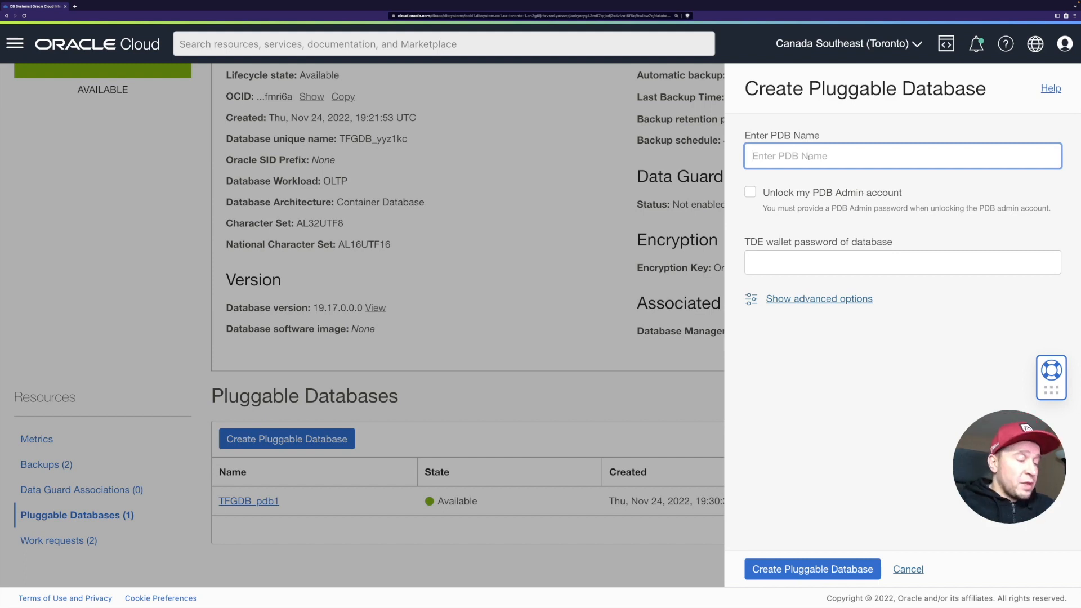
pyautogui.write('PDB2')
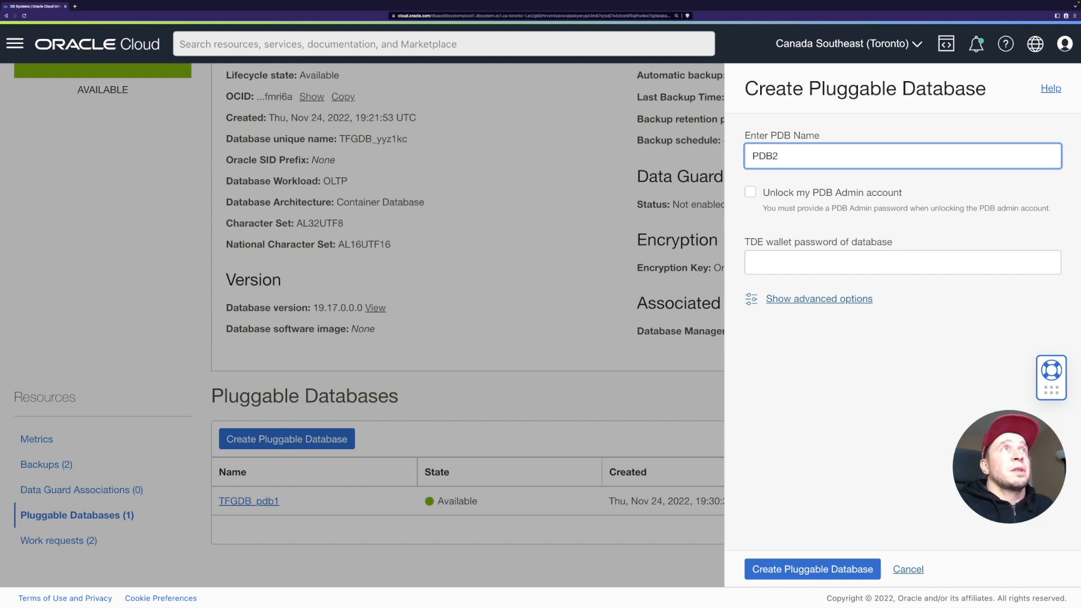
# - Unlock the PDB Admin account for PDB2, entering and confirming the PDB Admin password
pyautogui.click(754, 192)
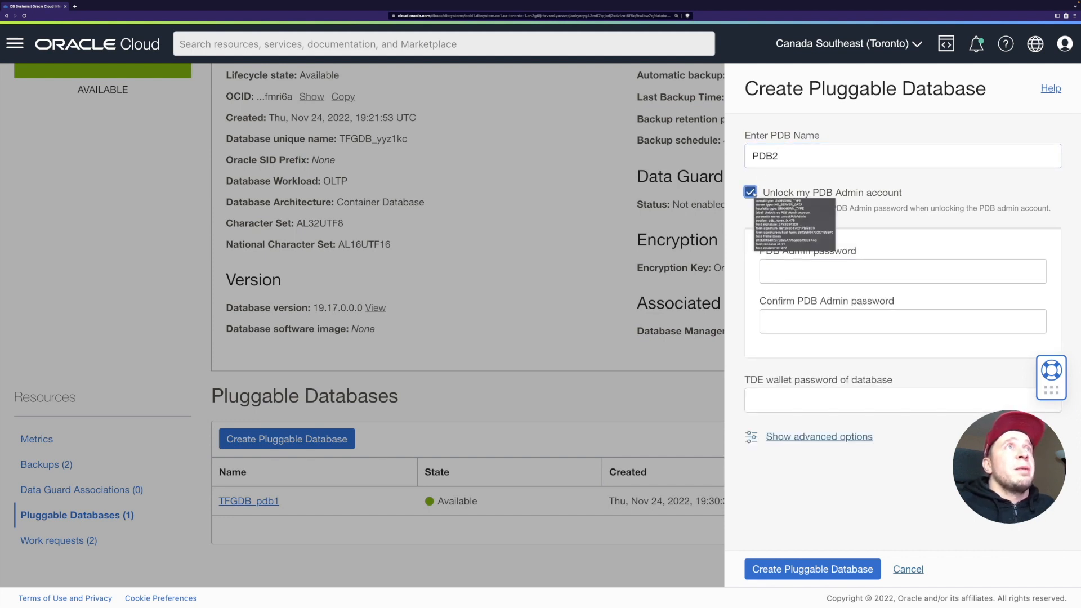
pyautogui.click(888, 272)
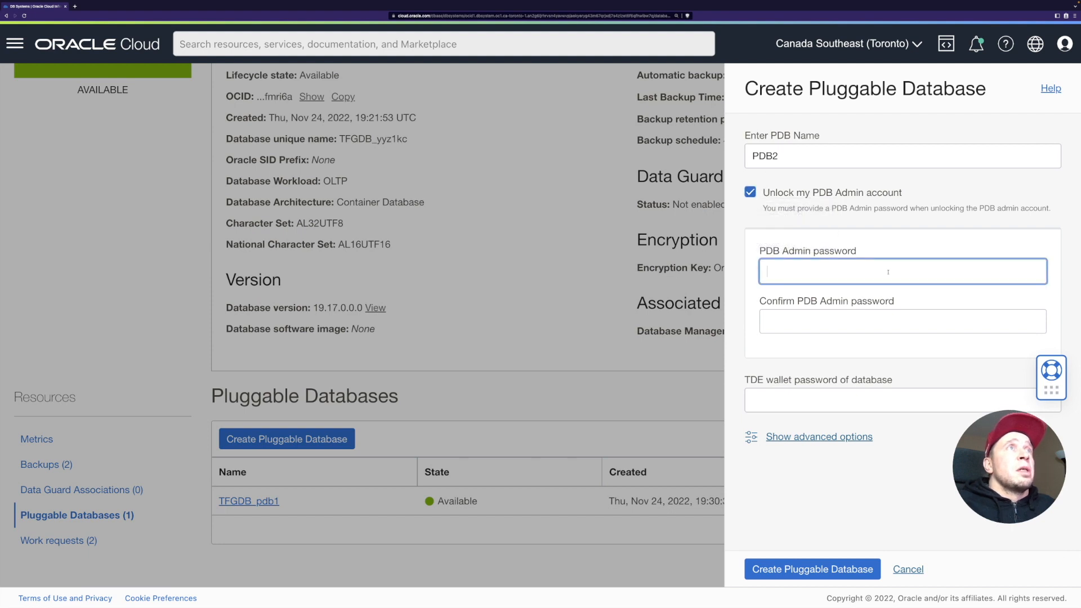
pyautogui.write('••••••')
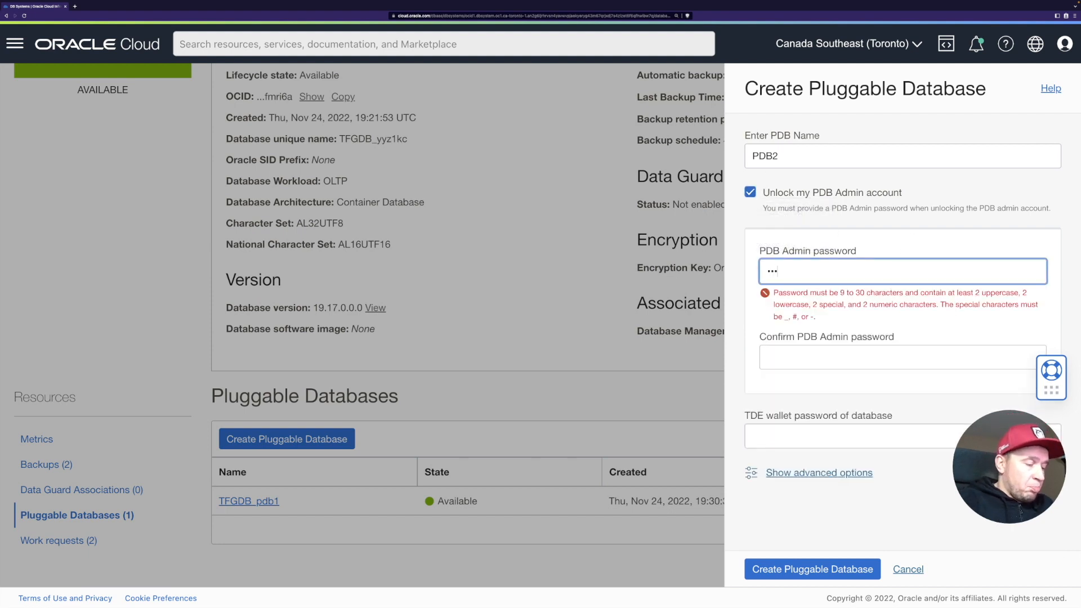
pyautogui.write('•••••••••')
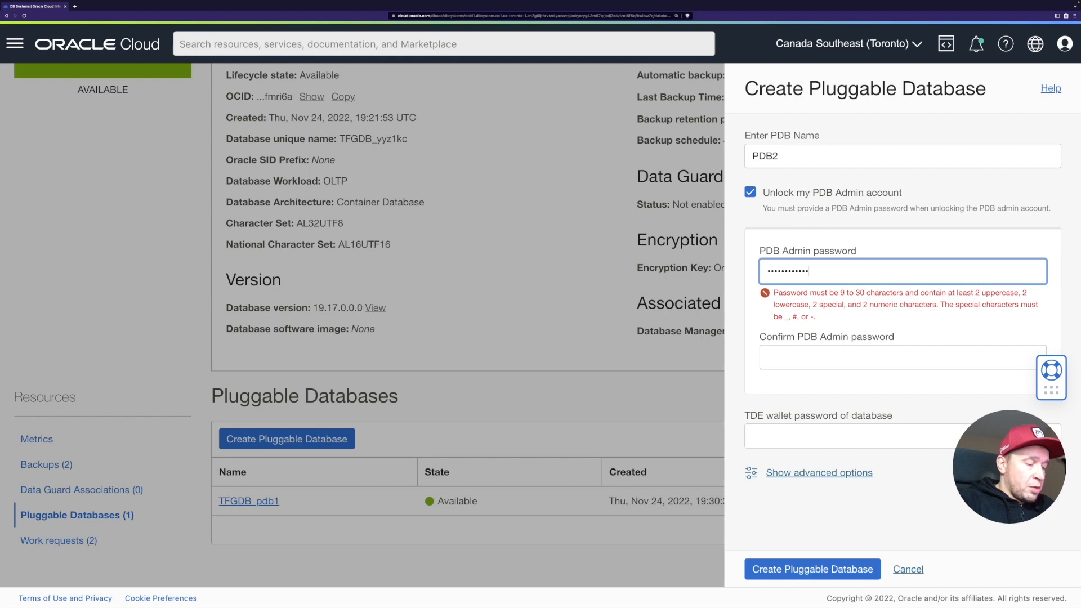
pyautogui.click(903, 321)
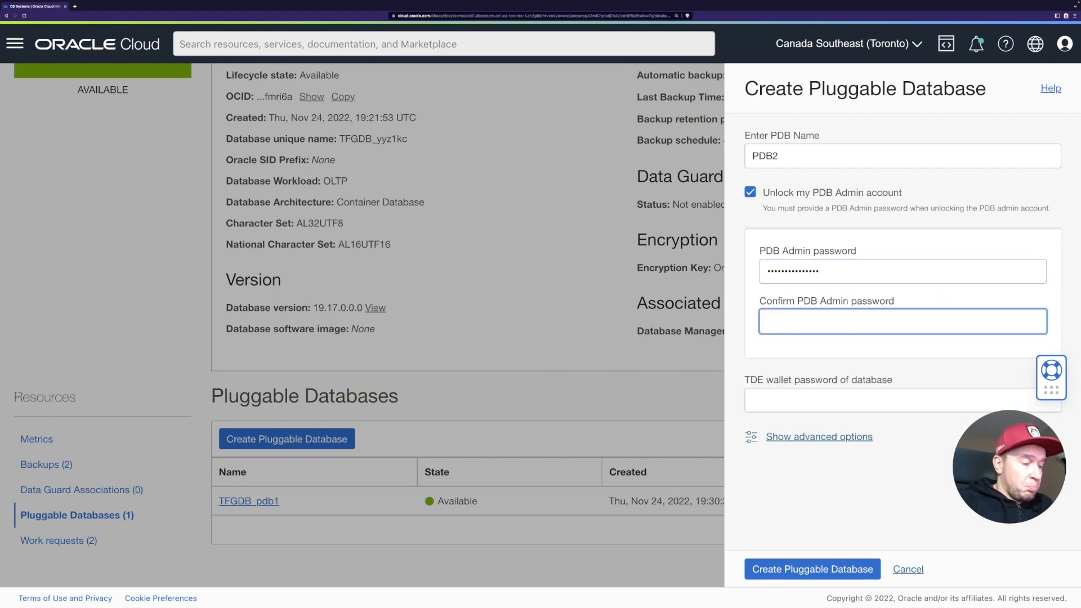
pyautogui.write('•••••••••••••••')
# - Enter the database's TDE wallet password, reveal the advanced options, and create the pluggable database without adding tags
pyautogui.click(890, 399)
pyautogui.write('•••••')
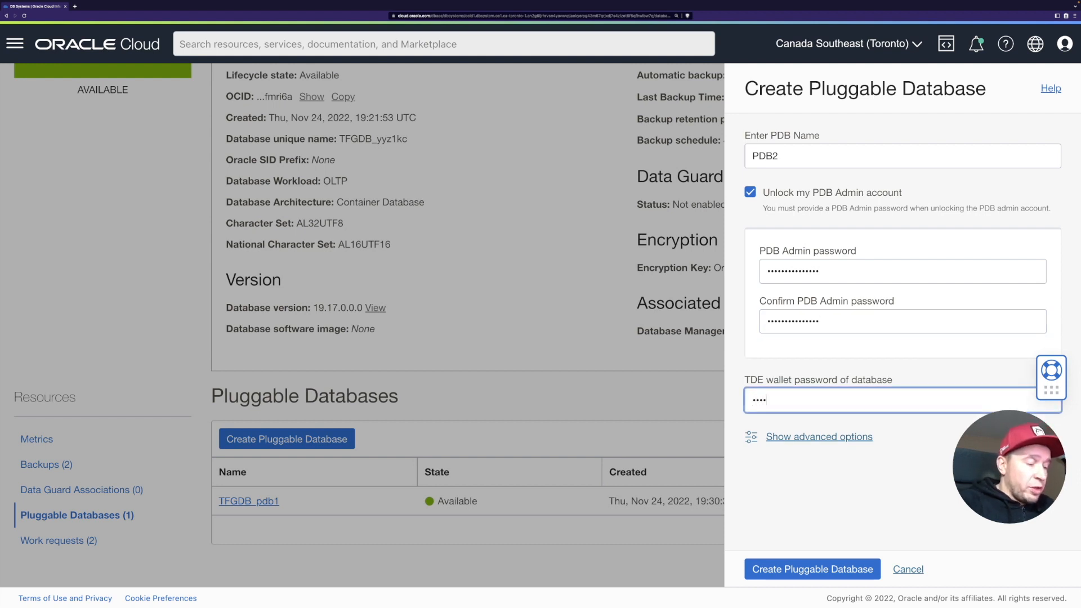
pyautogui.write('••••••••••')
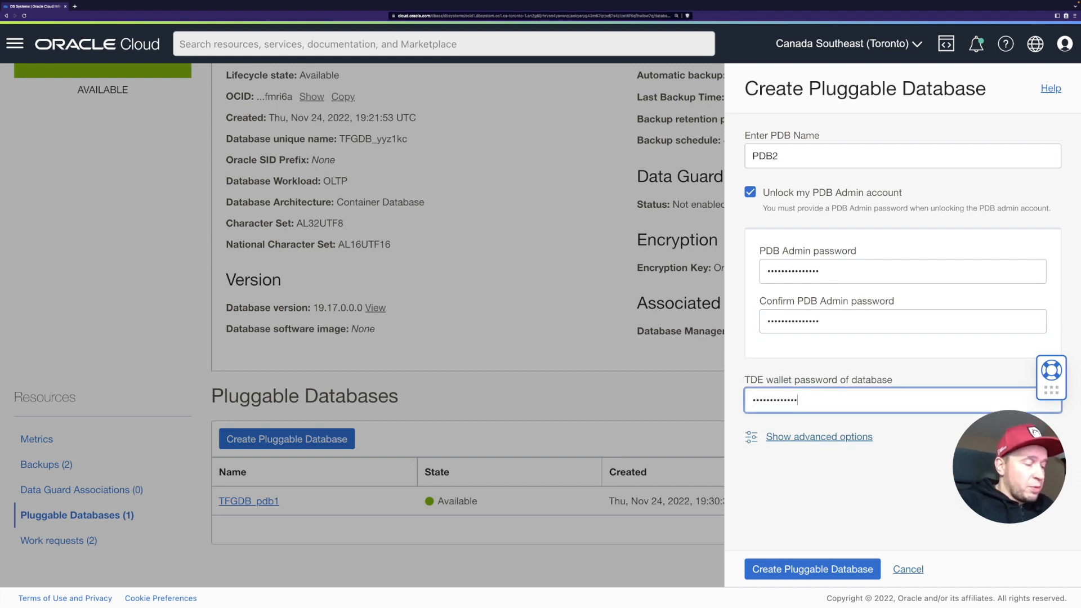
pyautogui.click(819, 436)
pyautogui.scroll(-2, 837, 401)
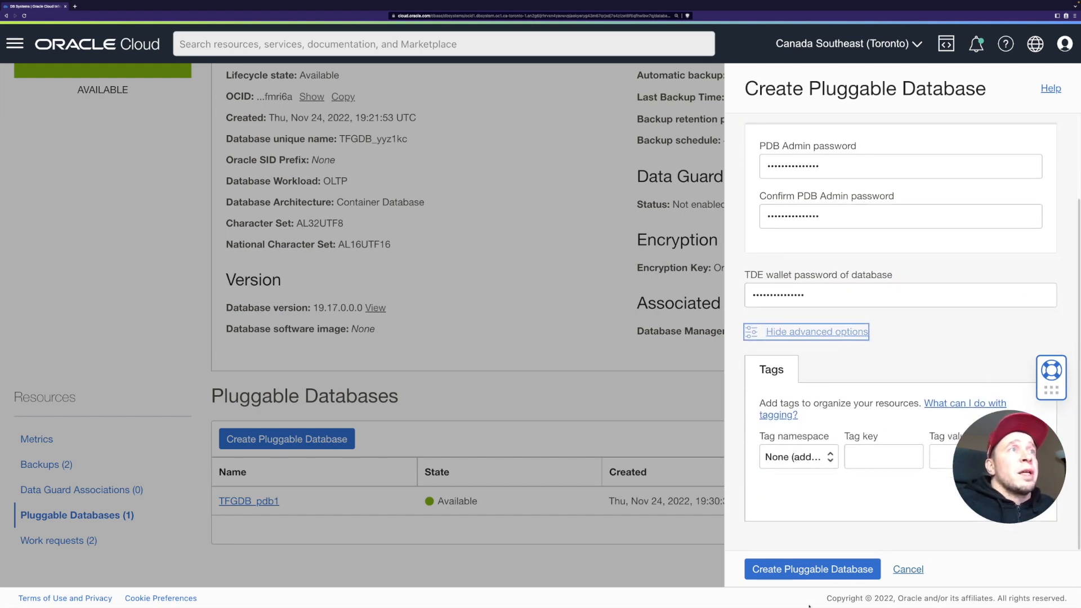
pyautogui.click(855, 570)
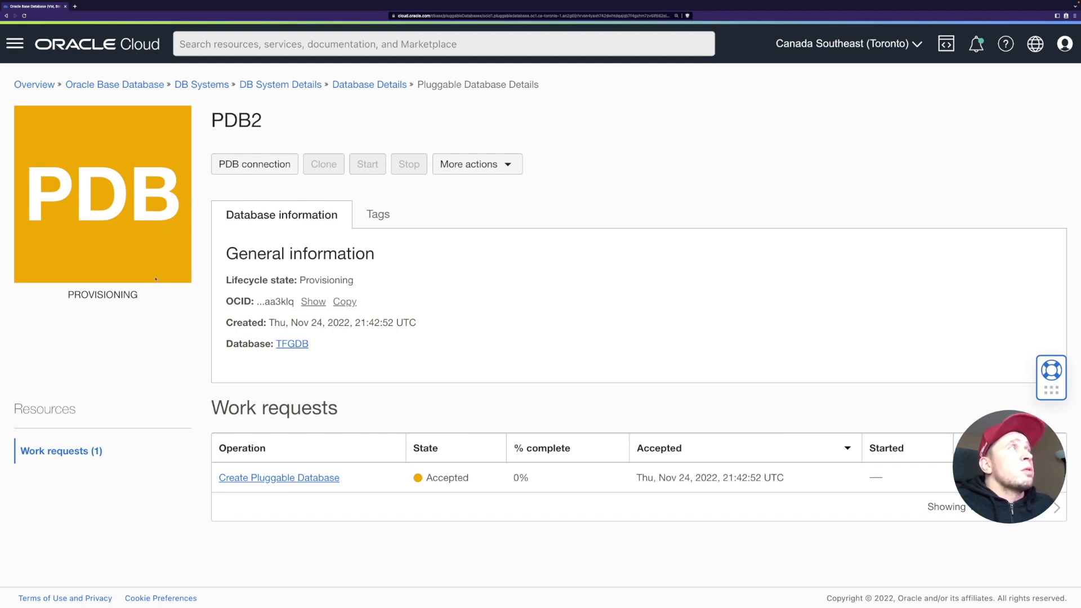
# - Return to the DB system details, reopen the TFGDB database and display its list of pluggable databases
pyautogui.click(367, 86)
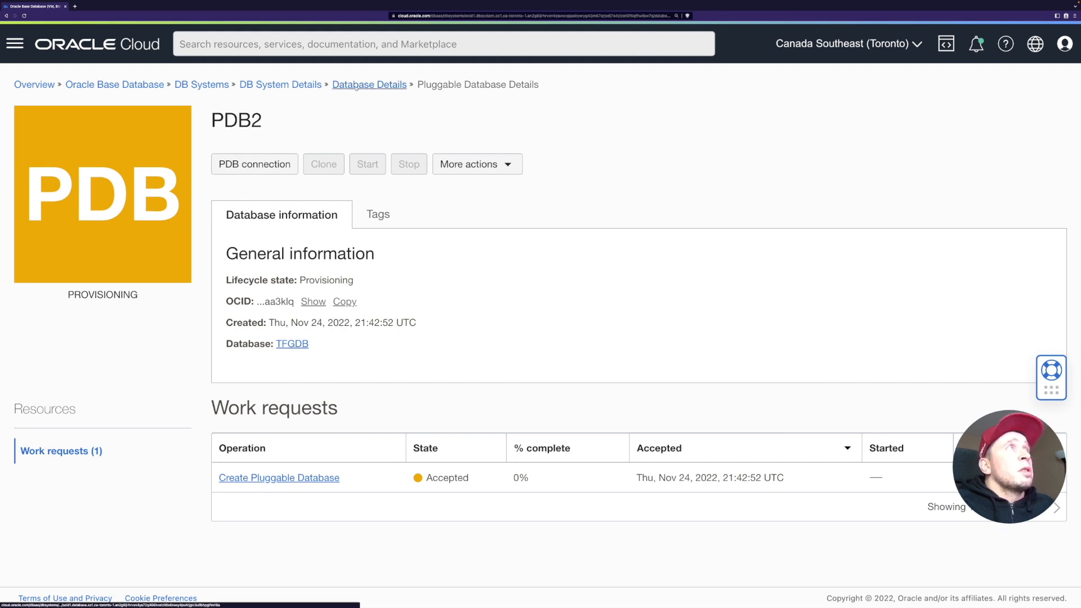
pyautogui.scroll(-3, 317, 256)
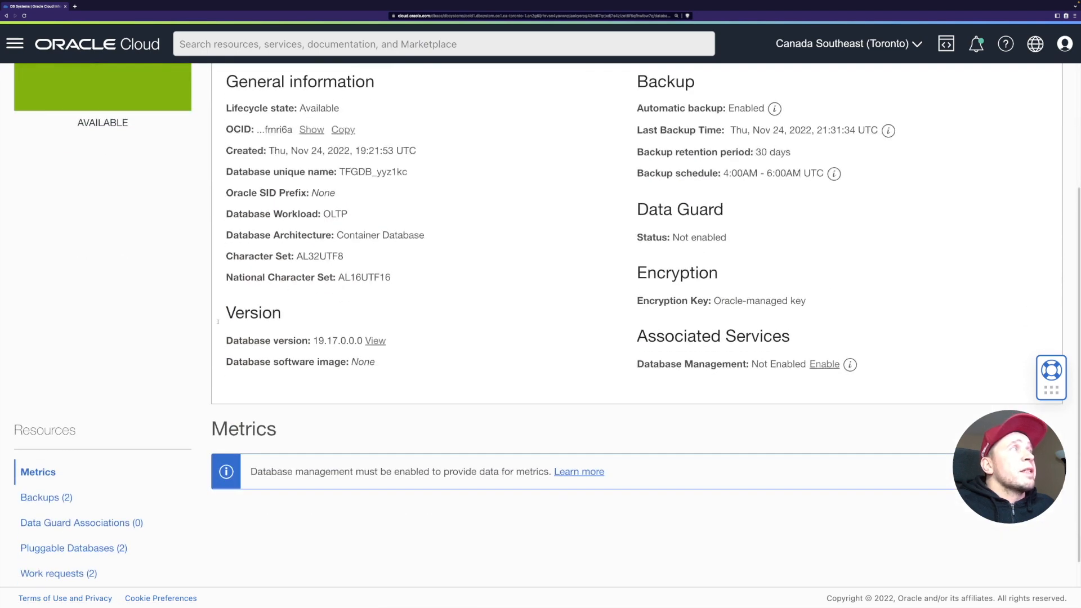
pyautogui.scroll(4, 208, 322)
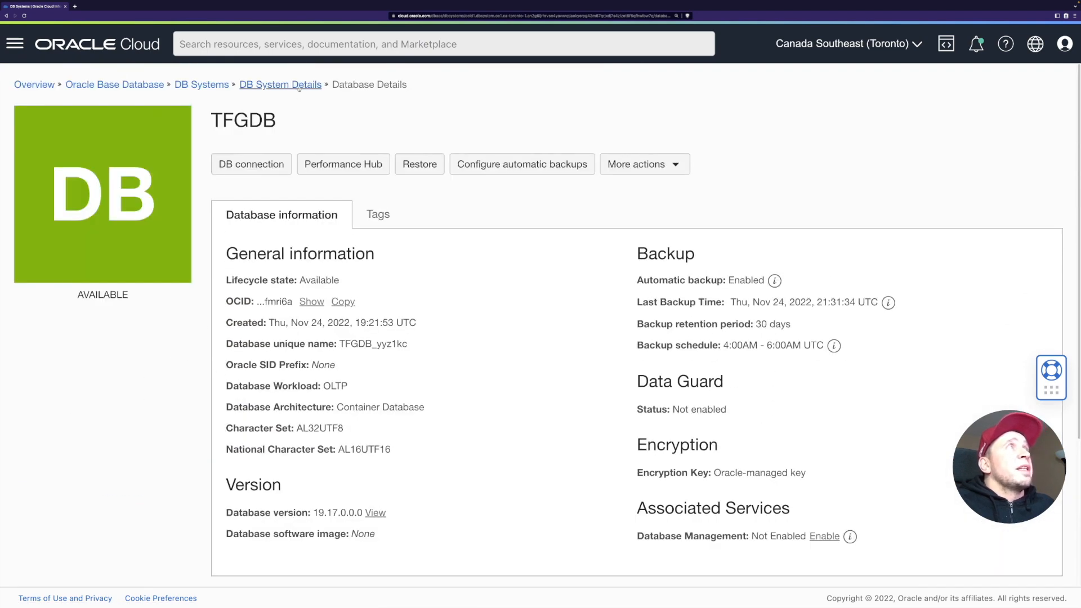
pyautogui.click(280, 84)
pyautogui.scroll(-3, 322, 304)
pyautogui.scroll(-3, 322, 304)
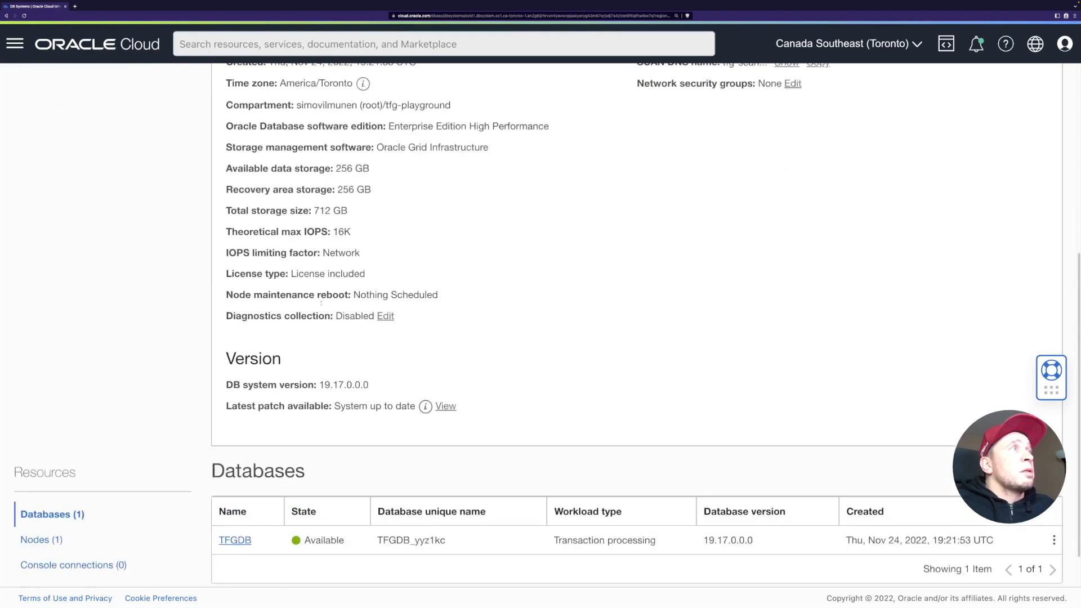
pyautogui.scroll(-1, 253, 440)
pyautogui.click(232, 488)
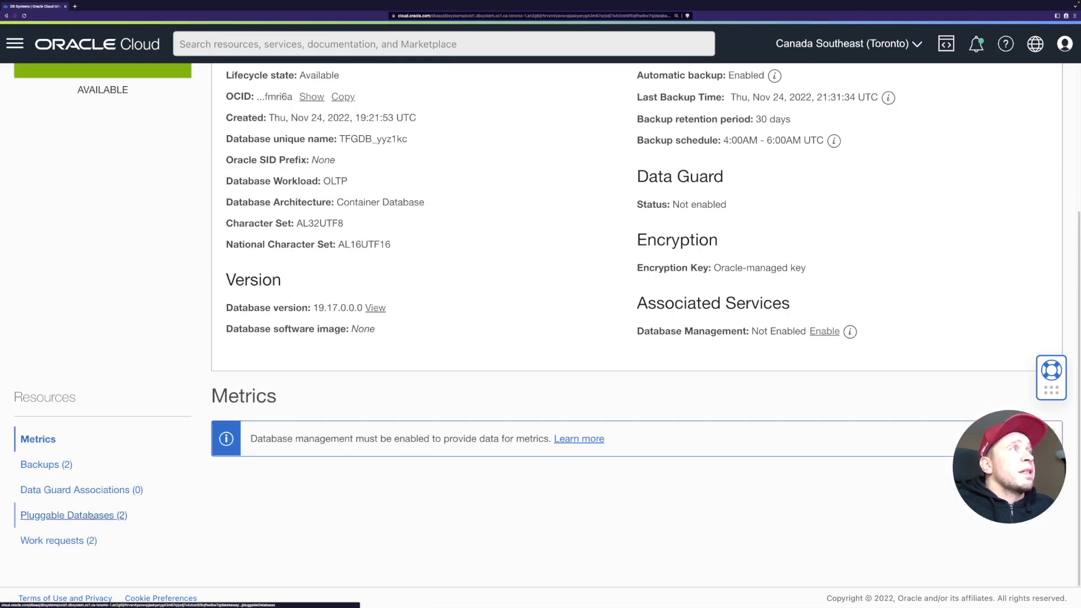
pyautogui.click(85, 514)
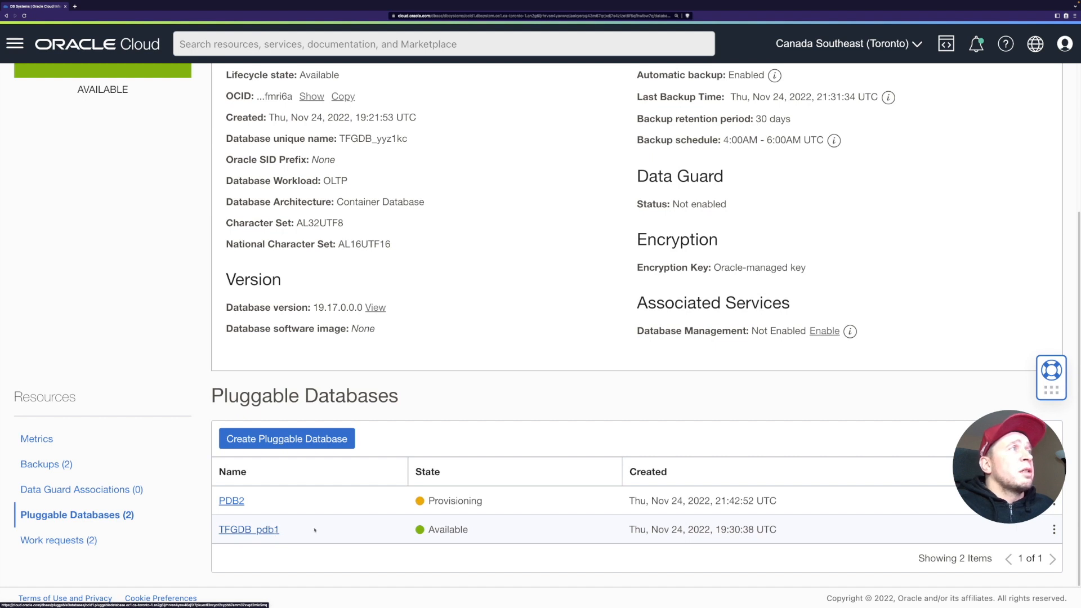
# - View the connection strings of the pluggable database TFGDB_pdb1, then close them
pyautogui.click(1054, 530)
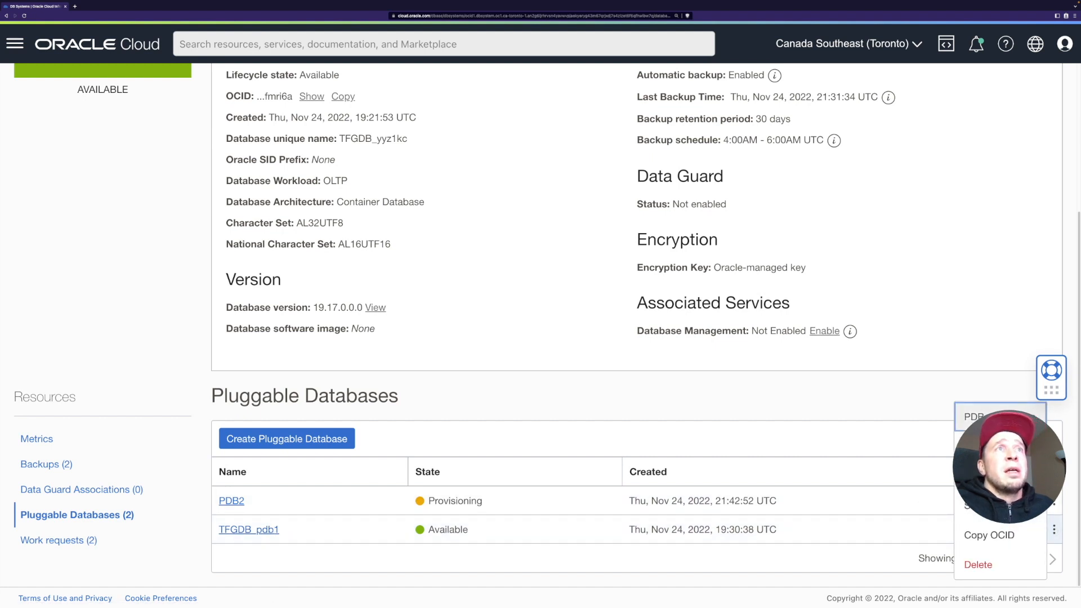
pyautogui.click(991, 417)
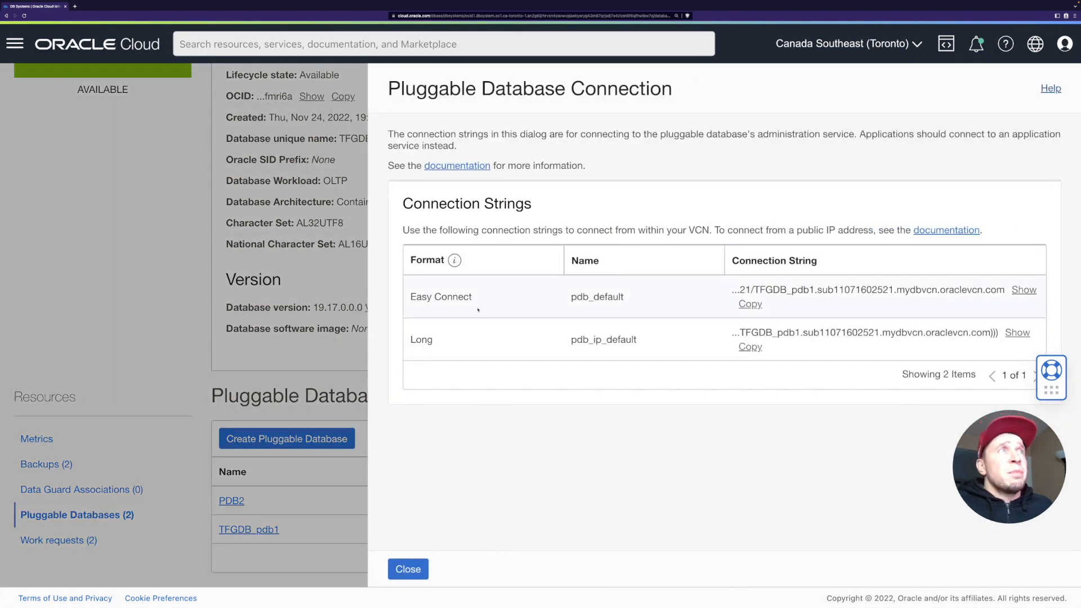
pyautogui.click(414, 566)
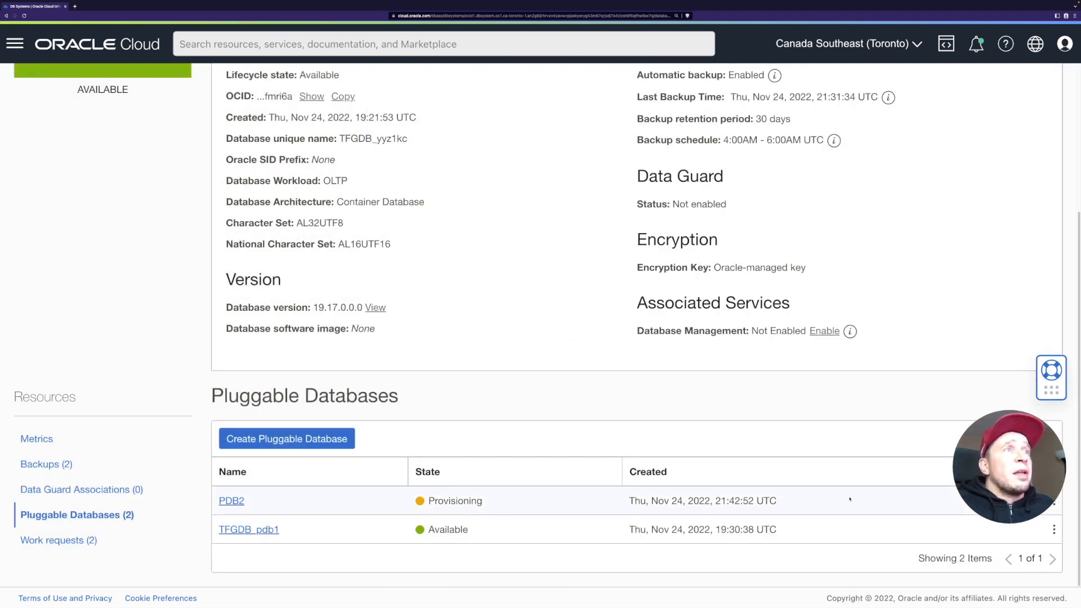
# - Open the Clone PDB form for the pluggable database TFGDB_pdb1
pyautogui.click(1054, 529)
pyautogui.scroll(-3, 1046, 530)
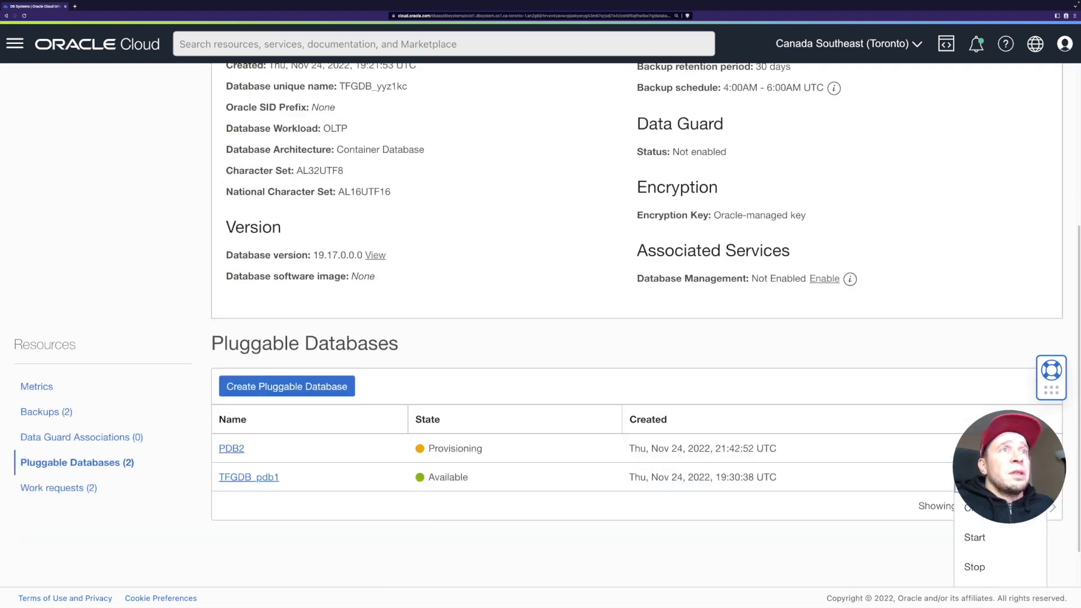
pyautogui.scroll(3, 1046, 530)
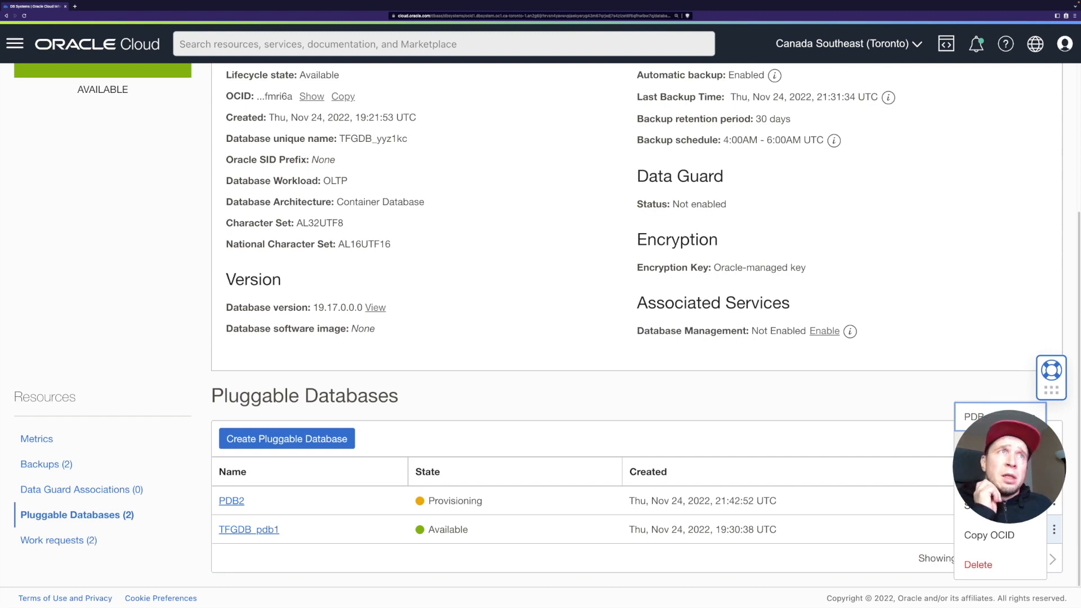
pyautogui.click(985, 475)
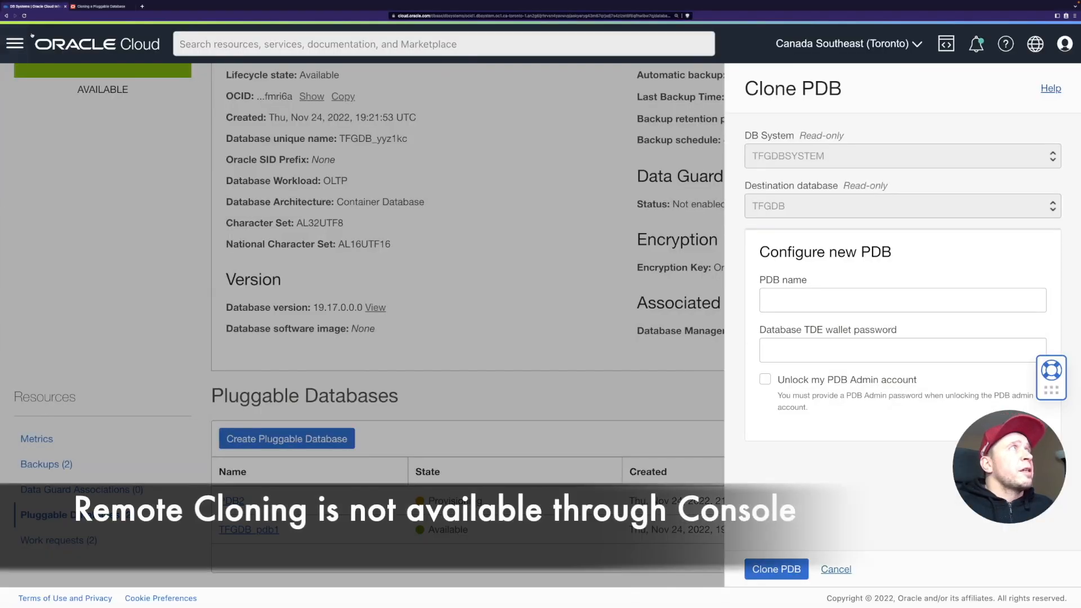
# - Read the restrictions for remote cloning in the Cloning a Pluggable Database documentation, and return to the Oracle Cloud console
pyautogui.click(78, 8)
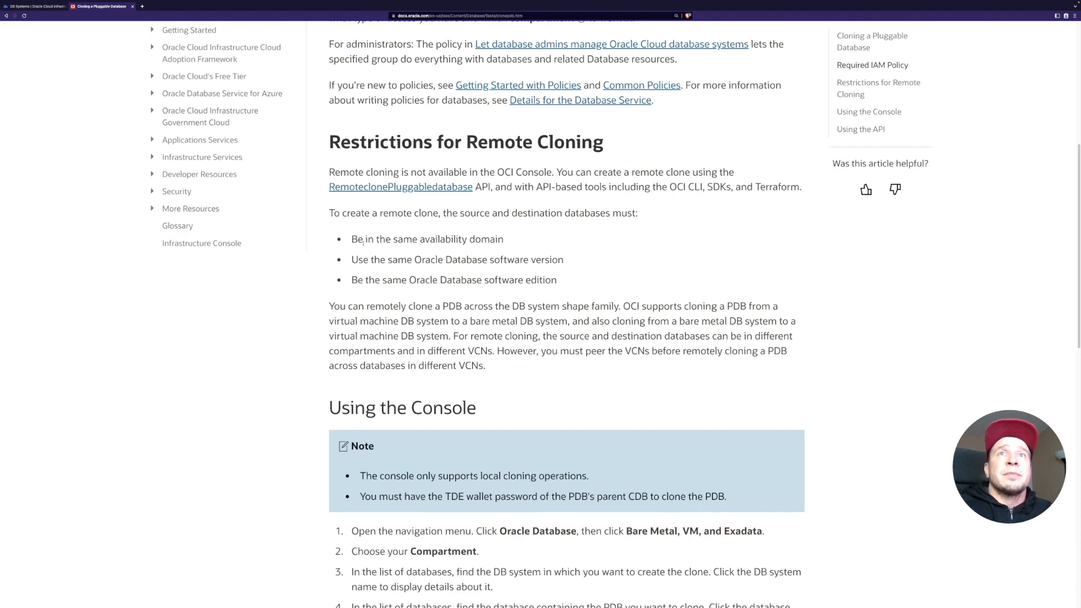
pyautogui.moveTo(1, 3)
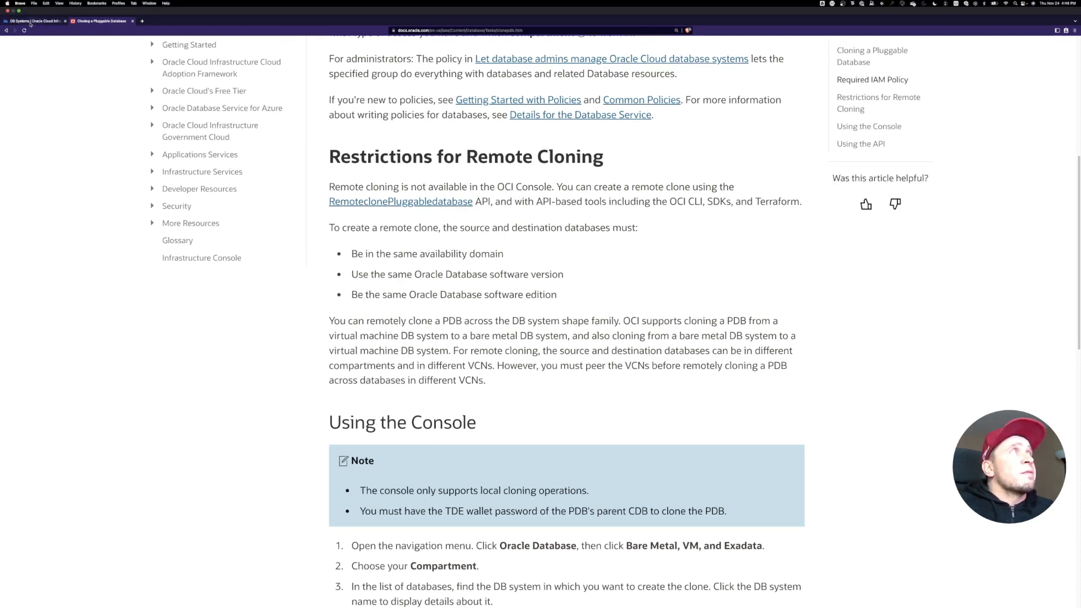
pyautogui.click(33, 21)
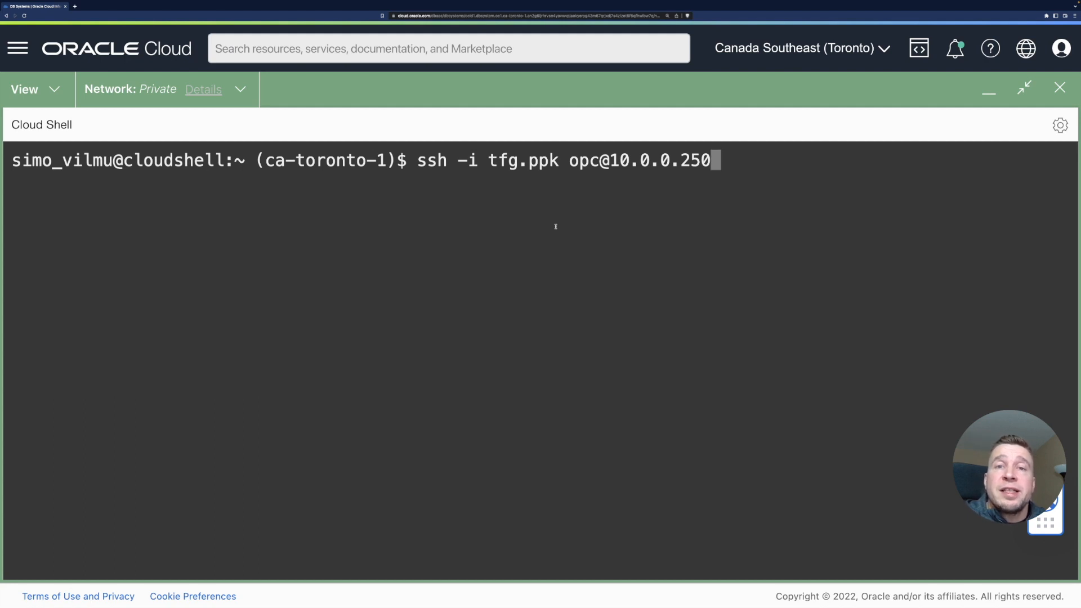
pyautogui.press('Return')
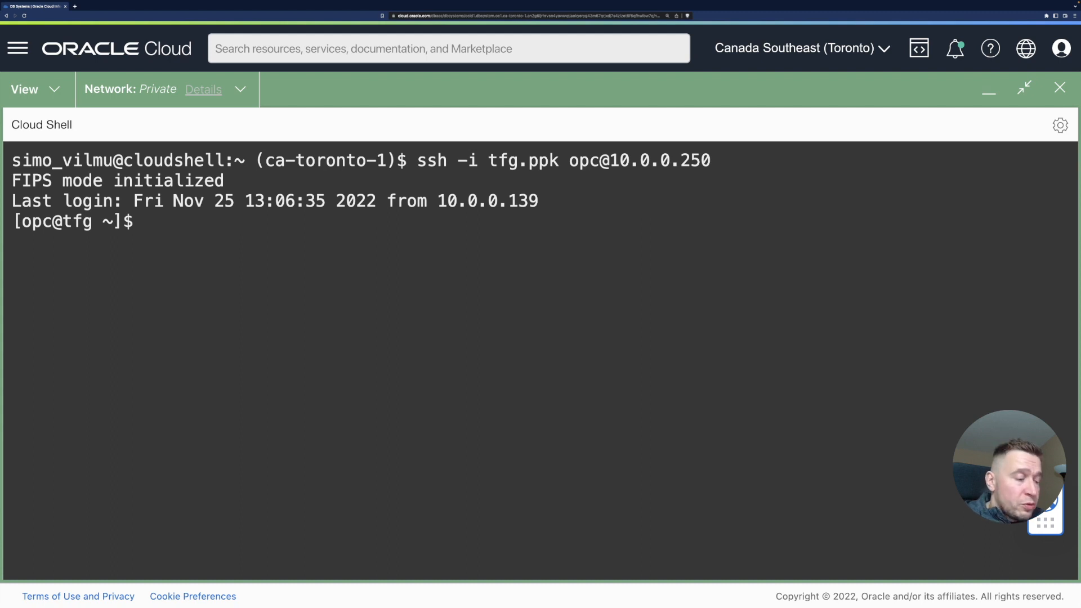
pyautogui.write('sudo su - oracle')
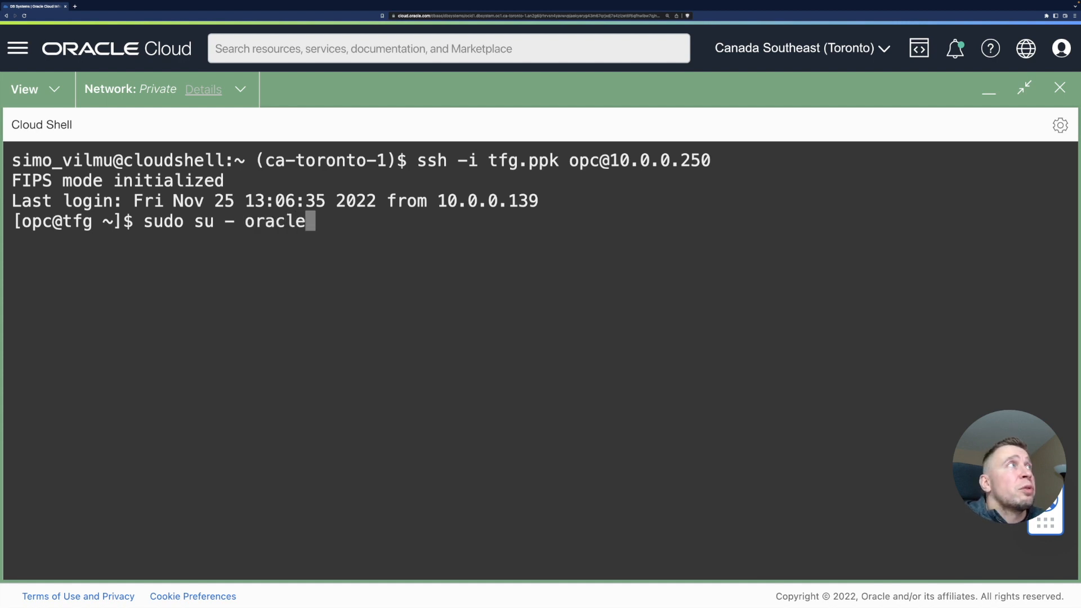
pyautogui.press('Return')
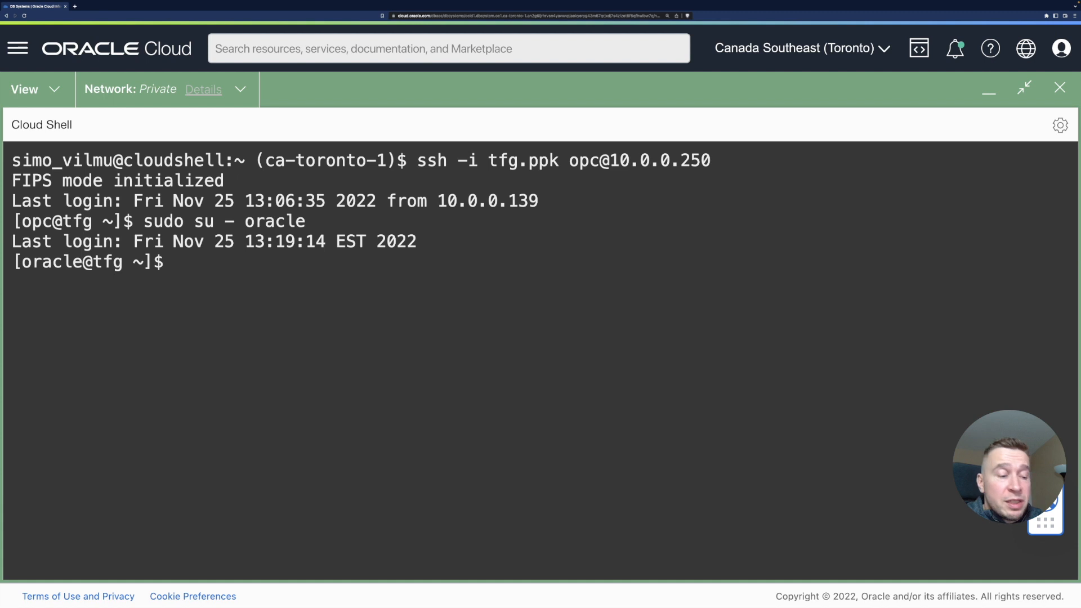
# - List all files in the oracle user's home directory in long format and display the contents of .bashrc
pyautogui.write('ls -la')
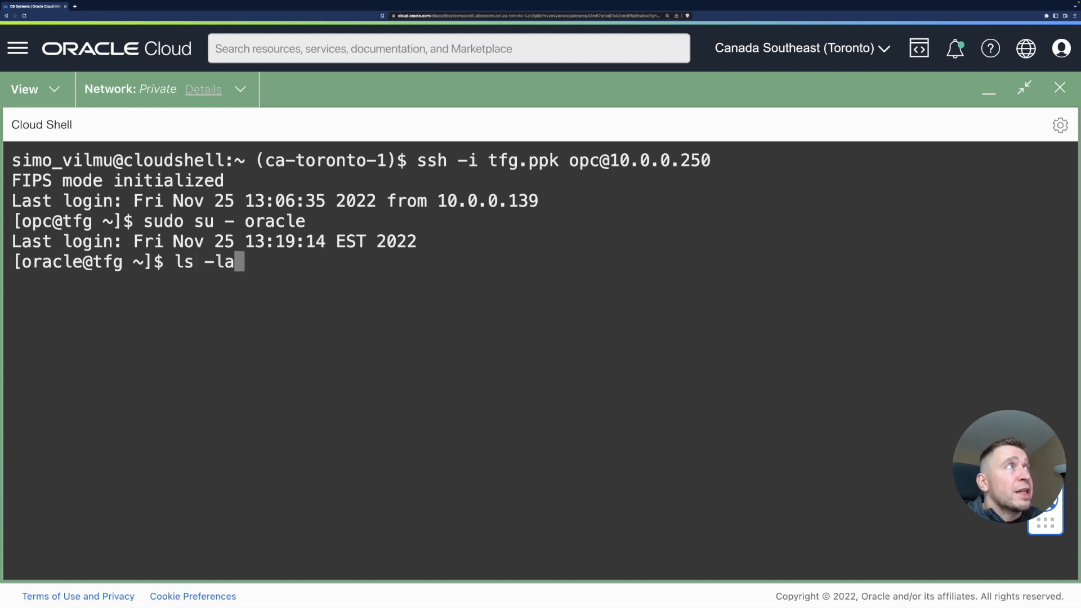
pyautogui.press('Return')
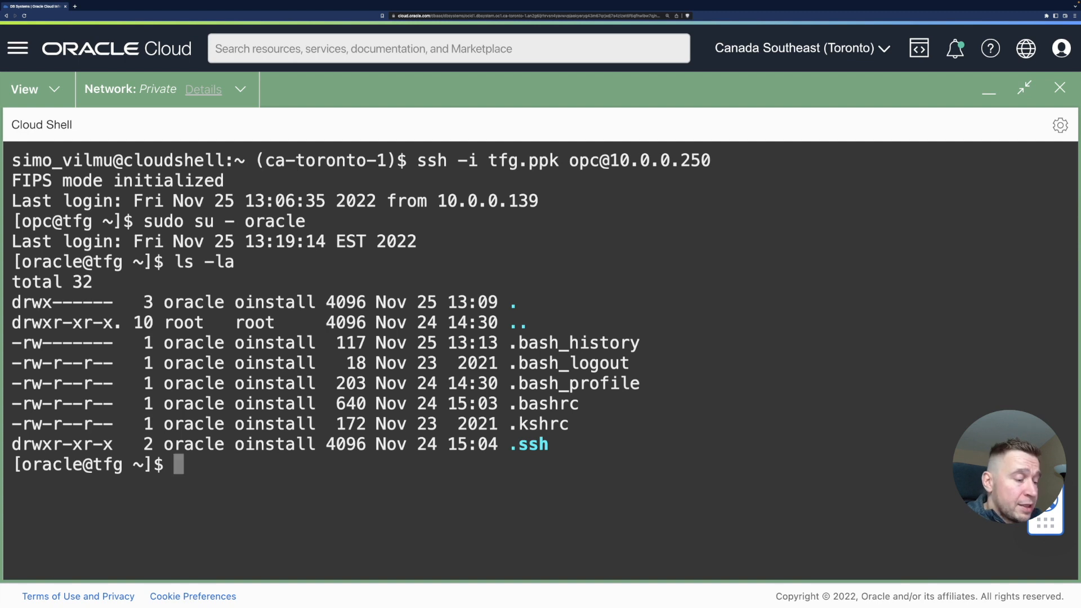
pyautogui.write('more .ba')
pyautogui.press('BackSpace')
pyautogui.press('BackSpace')
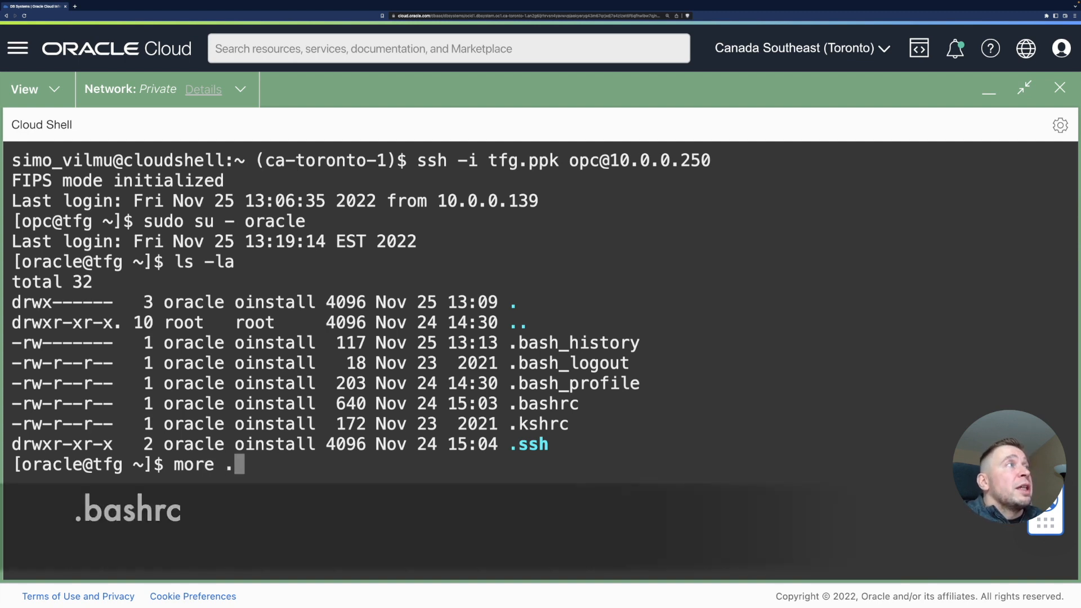
pyautogui.write('bashrc')
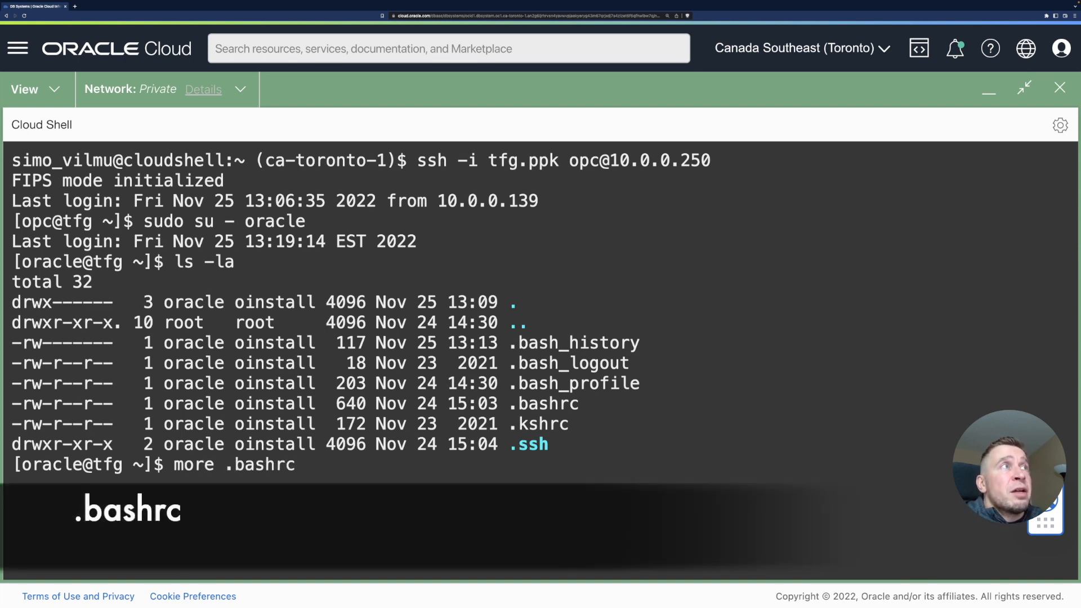
pyautogui.press('Return')
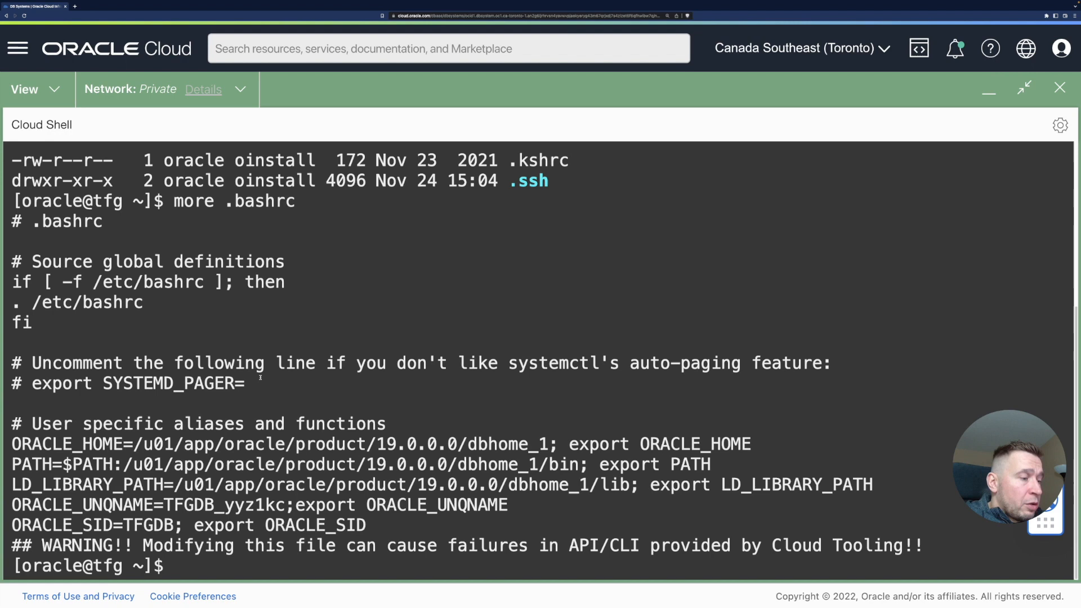
# - Start SQL*Plus as sysdba and show the pluggable databases
pyautogui.write('sqlplus / as sysdba')
pyautogui.press('Return')
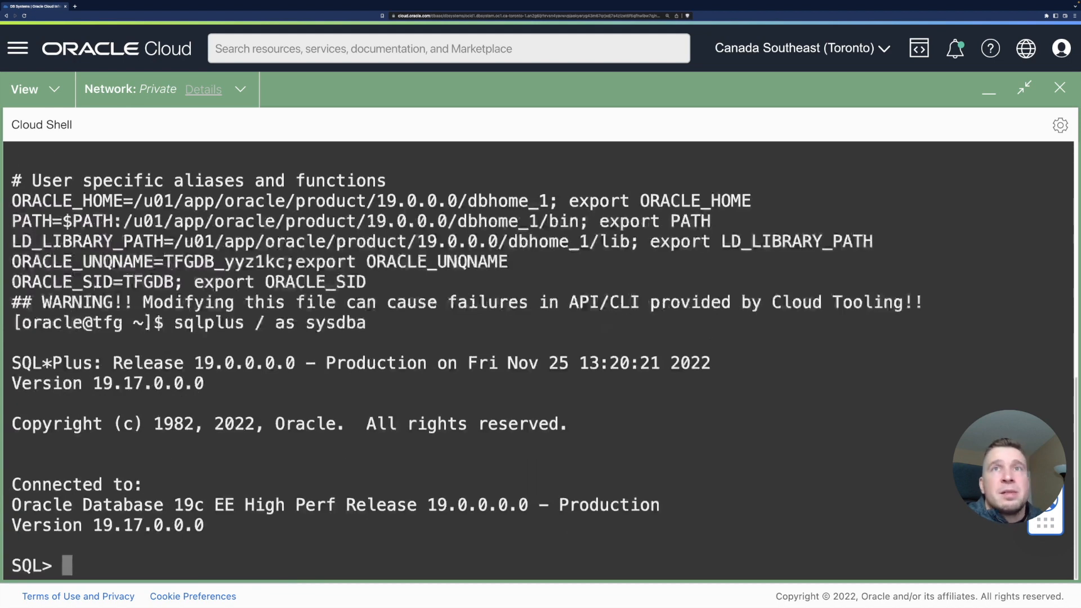
pyautogui.write('show pdbs')
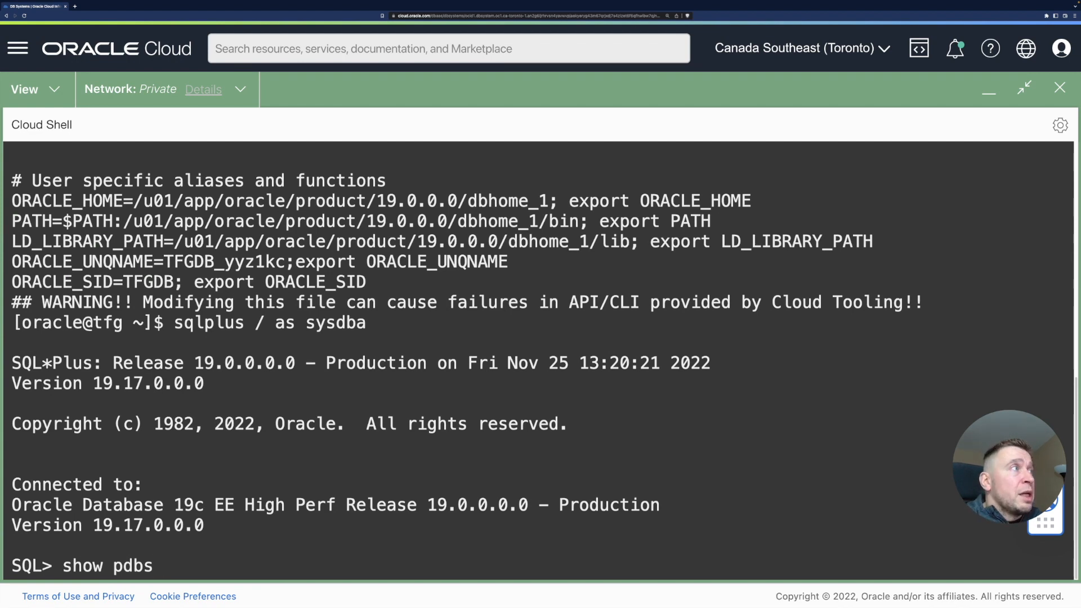
pyautogui.press('Return')
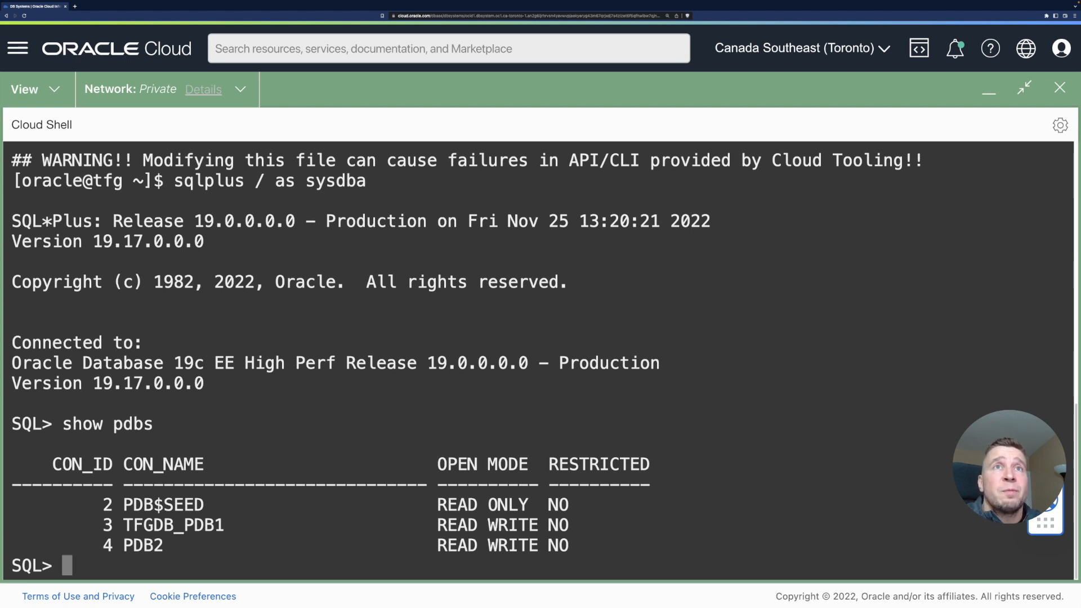
# - Exit SQL*Plus, change to the /u01 directory and list all its contents in long format
pyautogui.write('exit')
pyautogui.press('Return')
pyautogui.write('cd /')
pyautogui.press('BackSpace')
pyautogui.write('/u01/')
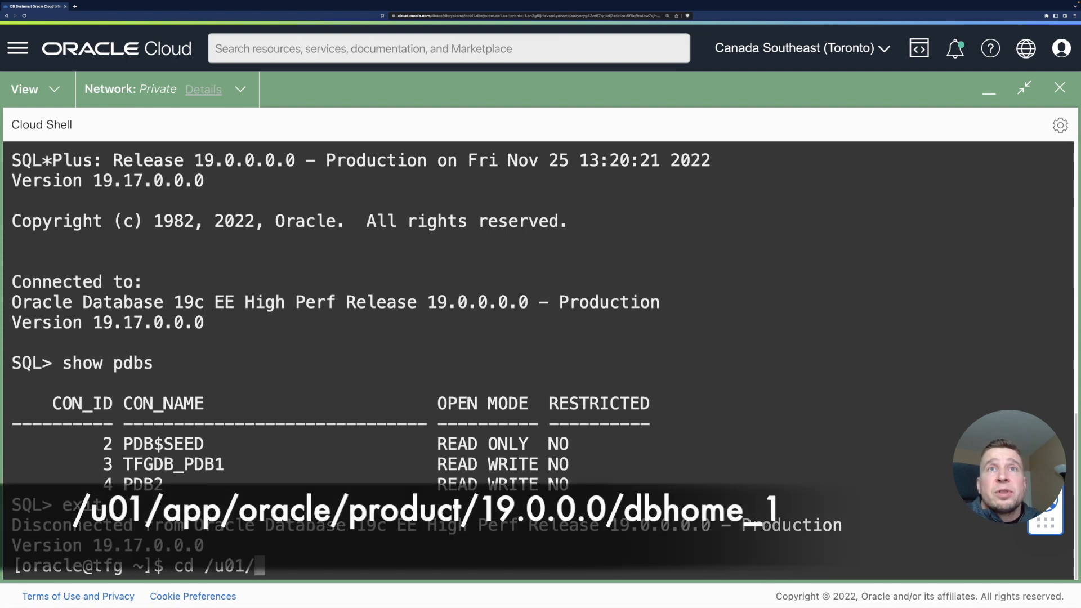
pyautogui.press('Return')
pyautogui.write('ls -la')
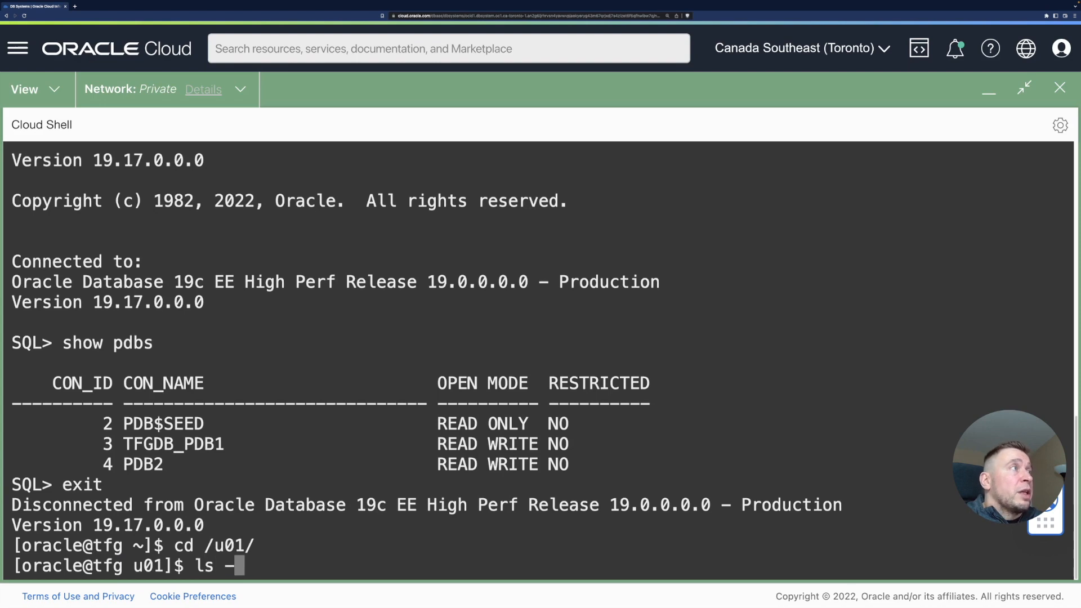
pyautogui.press('Return')
# - Move down through app into its oracle subdirectory, listing all contents of each in long format
pyautogui.write('cd app/')
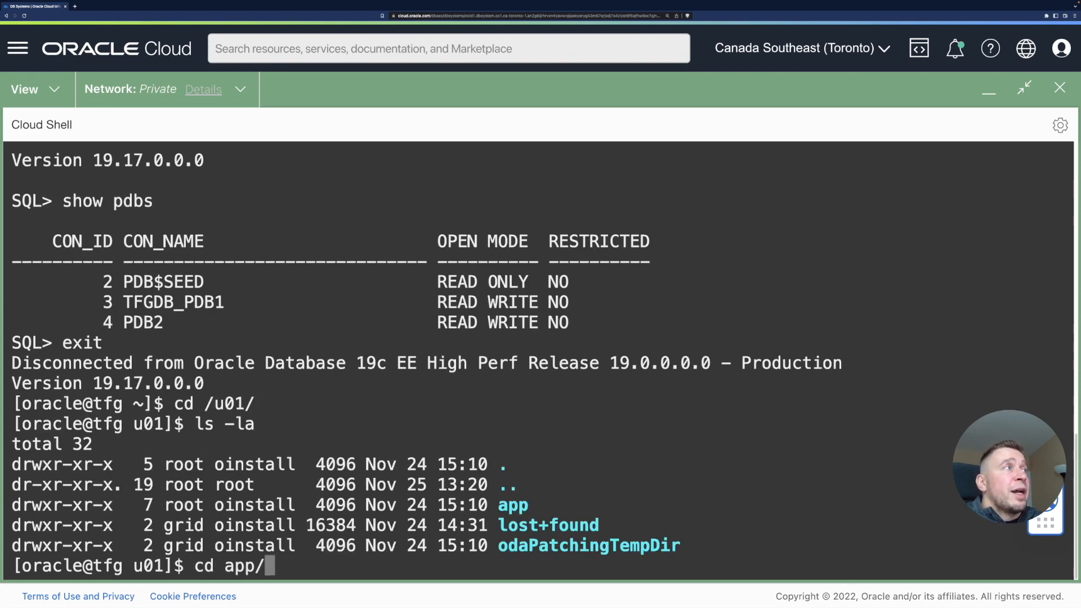
pyautogui.press('Return')
pyautogui.write('ls -la')
pyautogui.press('Return')
pyautogui.write('cd ora')
pyautogui.write('cle')
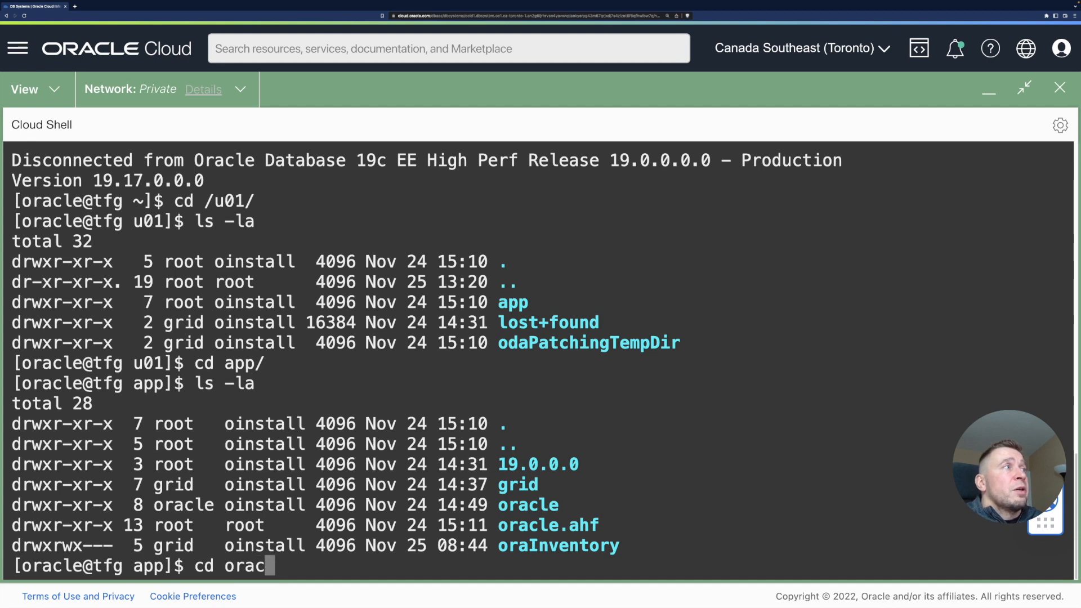
pyautogui.press('Return')
pyautogui.write('ls -la')
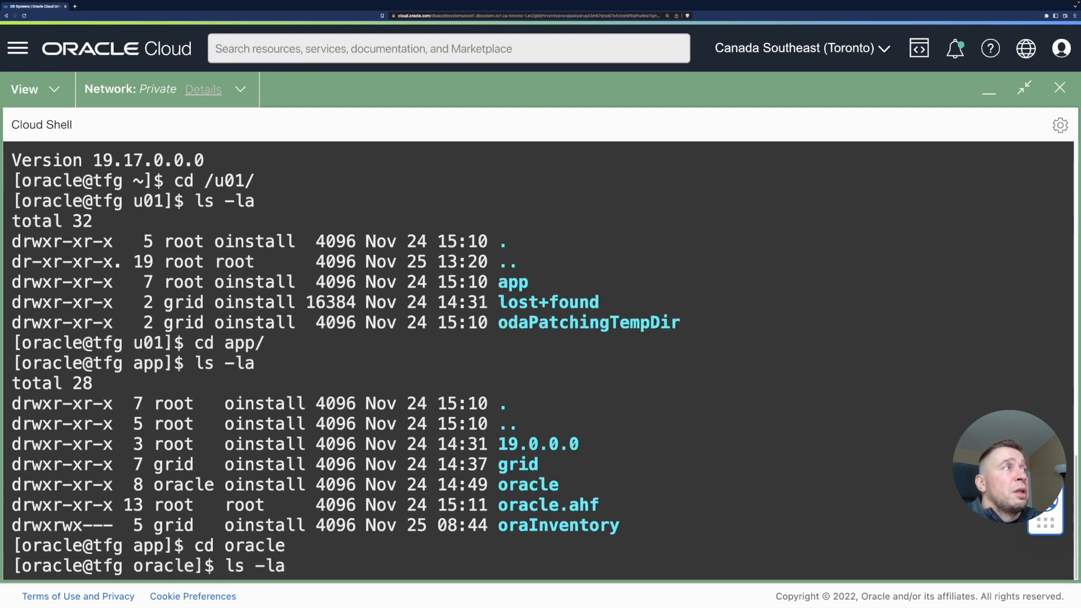
pyautogui.press('Return')
# - Move down through product into 19.0.0.0, listing all contents of each directory in long format
pyautogui.write('cd product/')
pyautogui.press('Tab')
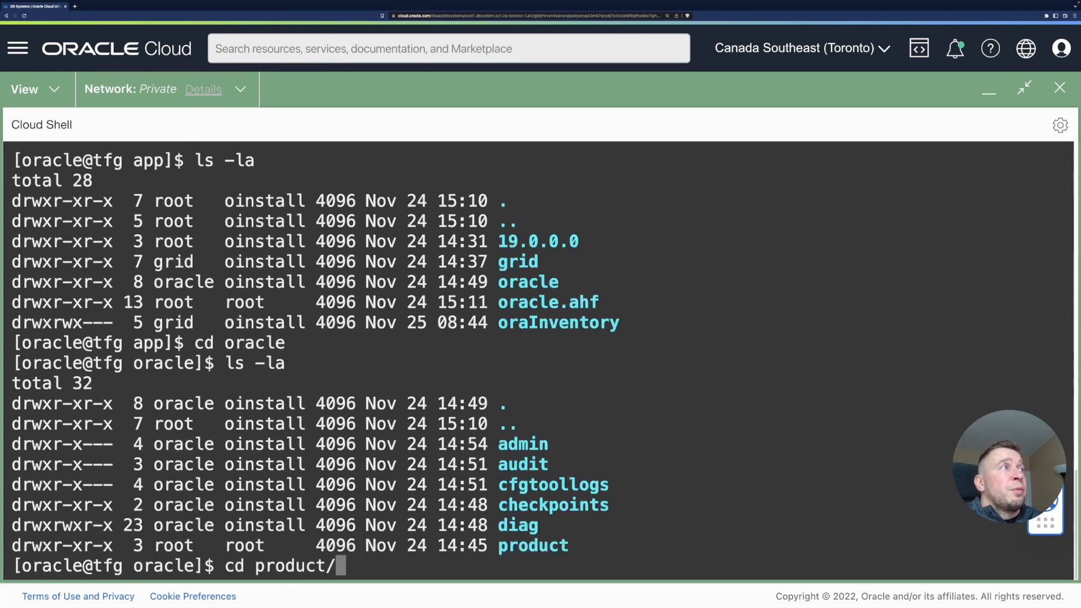
pyautogui.press('Return')
pyautogui.write('ls -la')
pyautogui.press('Return')
pyautogui.write('cd 19.0.0.0/')
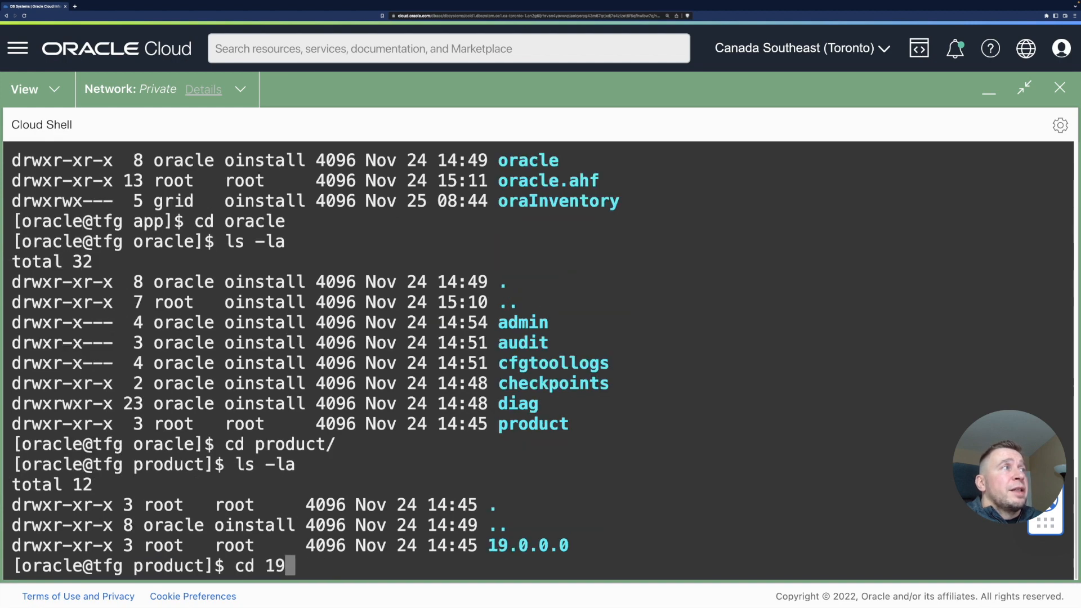
pyautogui.press('Tab')
pyautogui.press('Return')
pyautogui.write('ls -la')
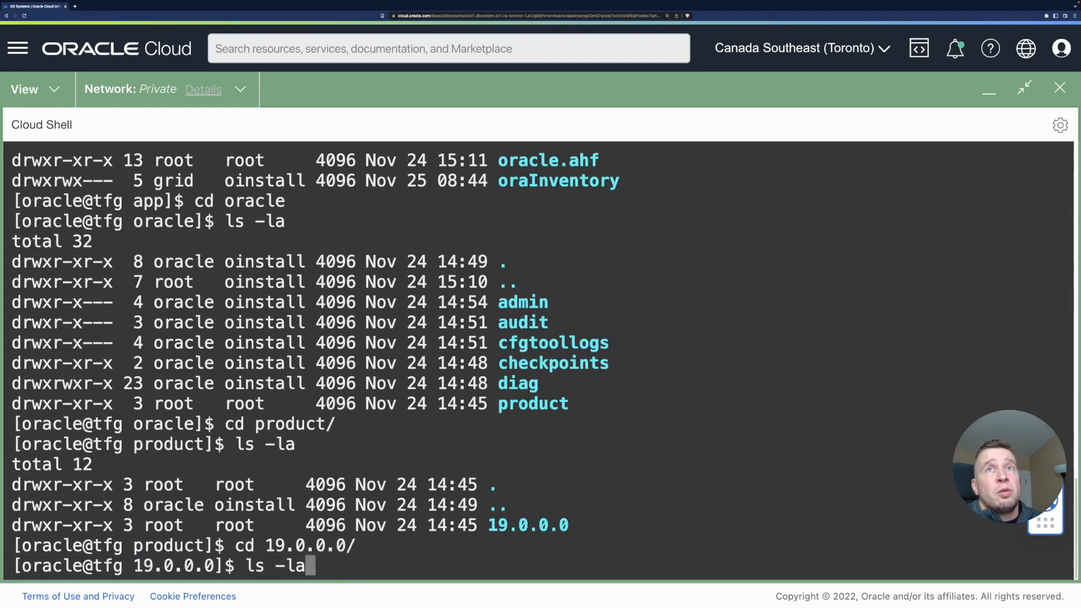
pyautogui.press('Return')
# - Change to the dbhome_1 directory and list all its contents in long format
pyautogui.write('cd d')
pyautogui.press('Tab')
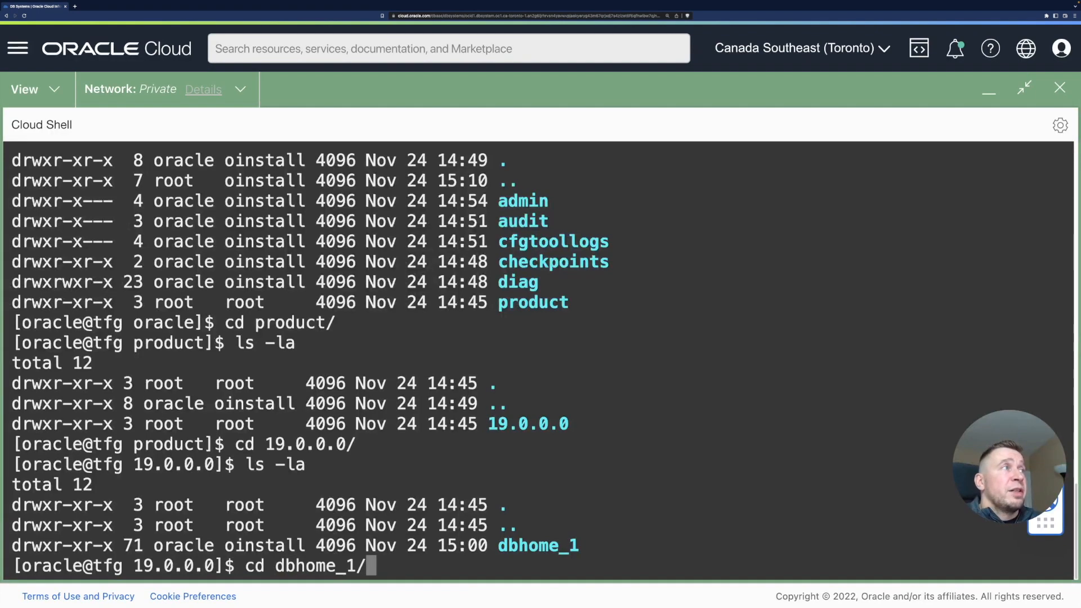
pyautogui.press('Return')
pyautogui.write('ls -la')
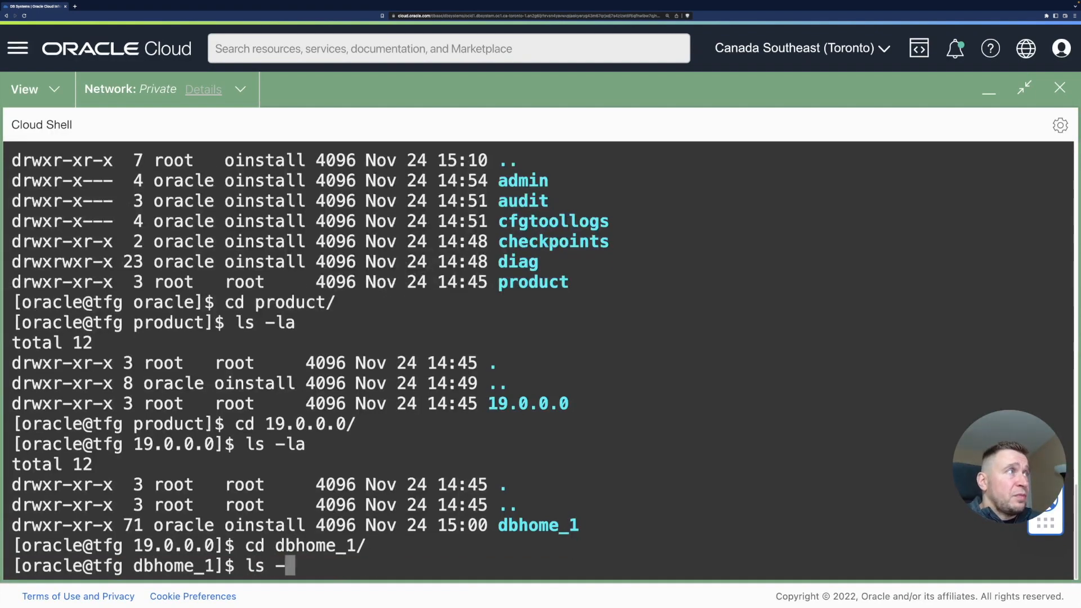
pyautogui.press('Return')
# - Change to the dbs directory inside the Oracle home and list all its files in long format
pyautogui.write('cd db')
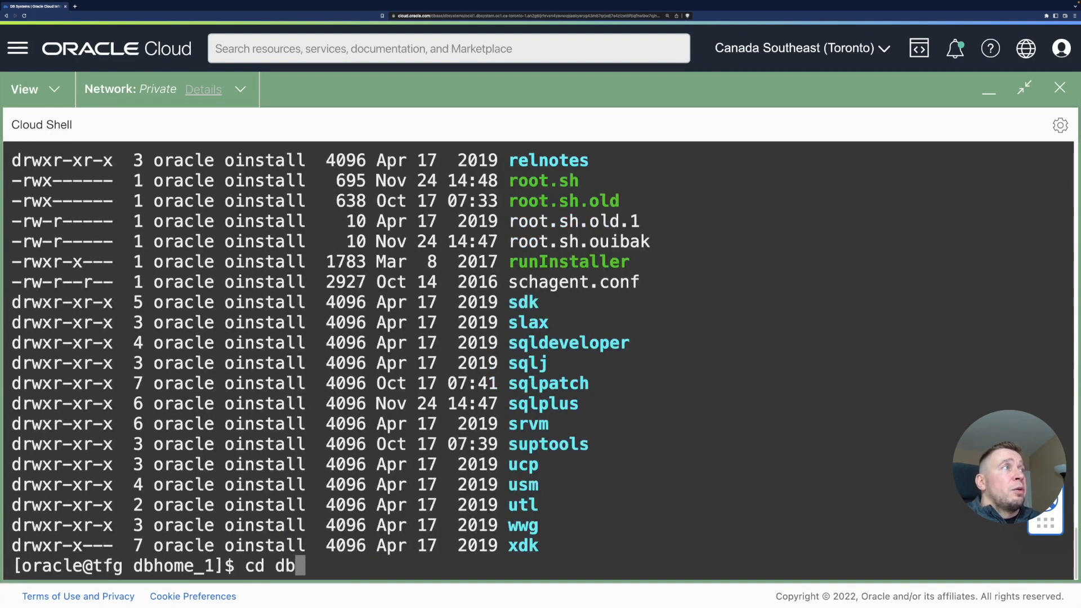
pyautogui.press('Return')
pyautogui.press('Up')
pyautogui.write('s/')
pyautogui.press('Return')
pyautogui.write('ls -la')
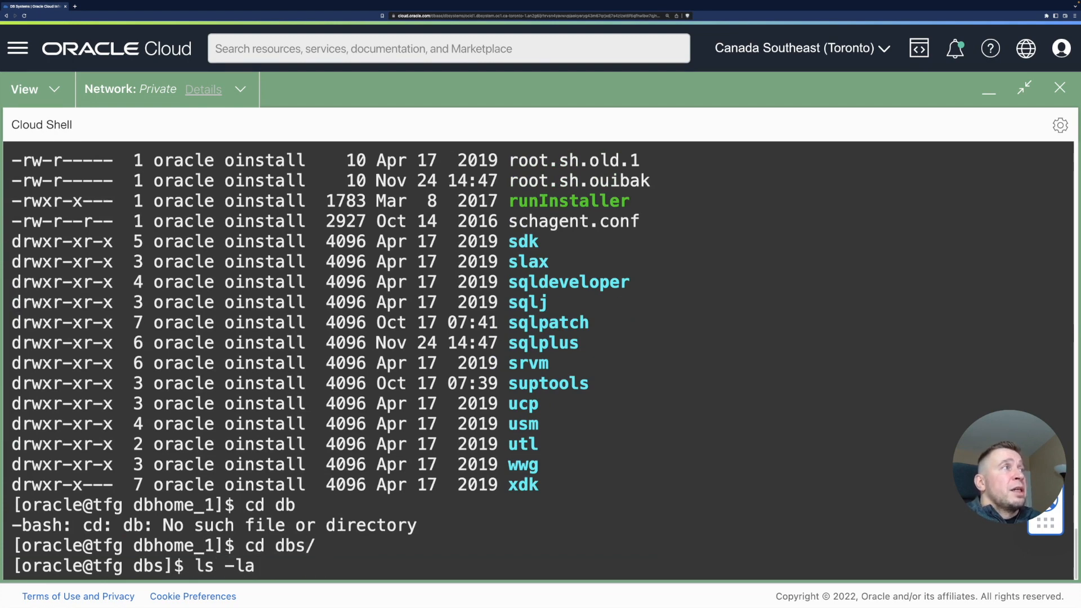
pyautogui.press('Return')
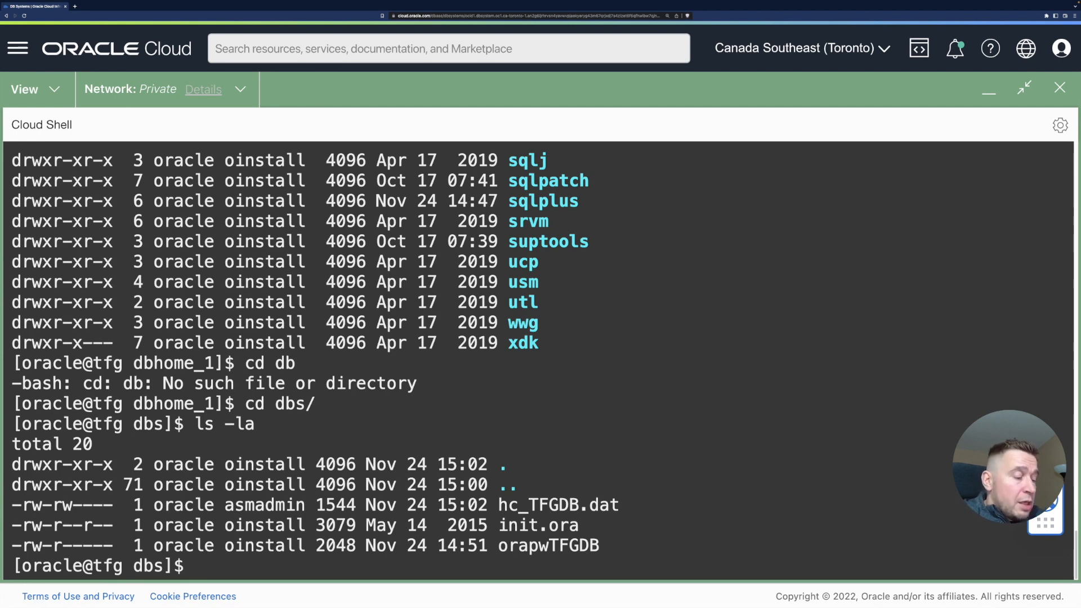
# - Log out of the oracle user's session and switch from opc to the grid user
pyautogui.write('exit')
pyautogui.press('Return')
pyautogui.press('Up')
pyautogui.press('BackSpace')
pyautogui.press('BackSpace')
pyautogui.press('BackSpace')
pyautogui.press('BackSpace')
pyautogui.press('BackSpace')
pyautogui.press('BackSpace')
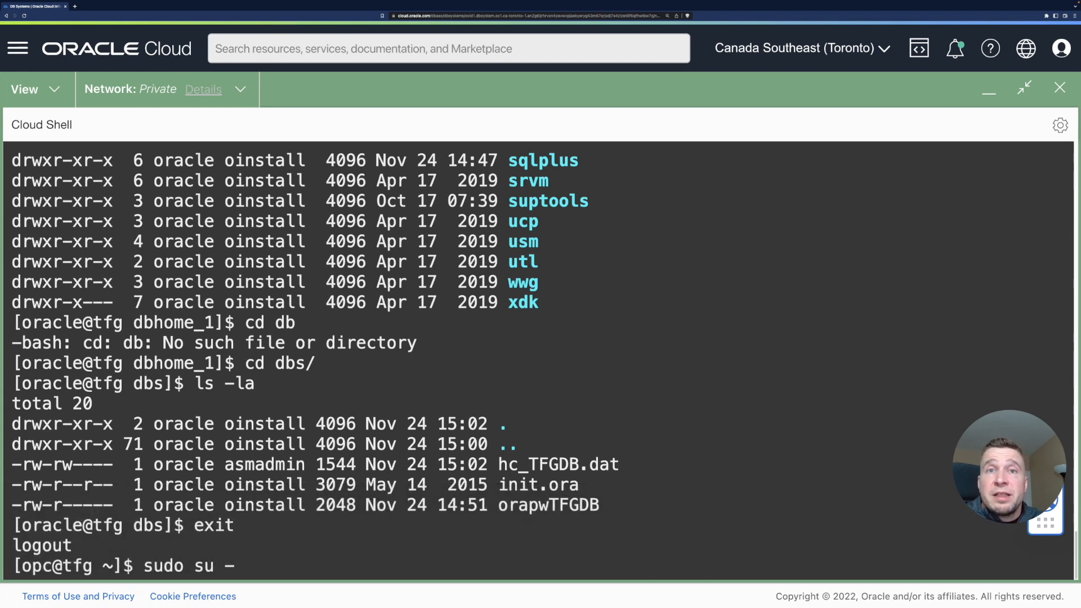
pyautogui.write('grid')
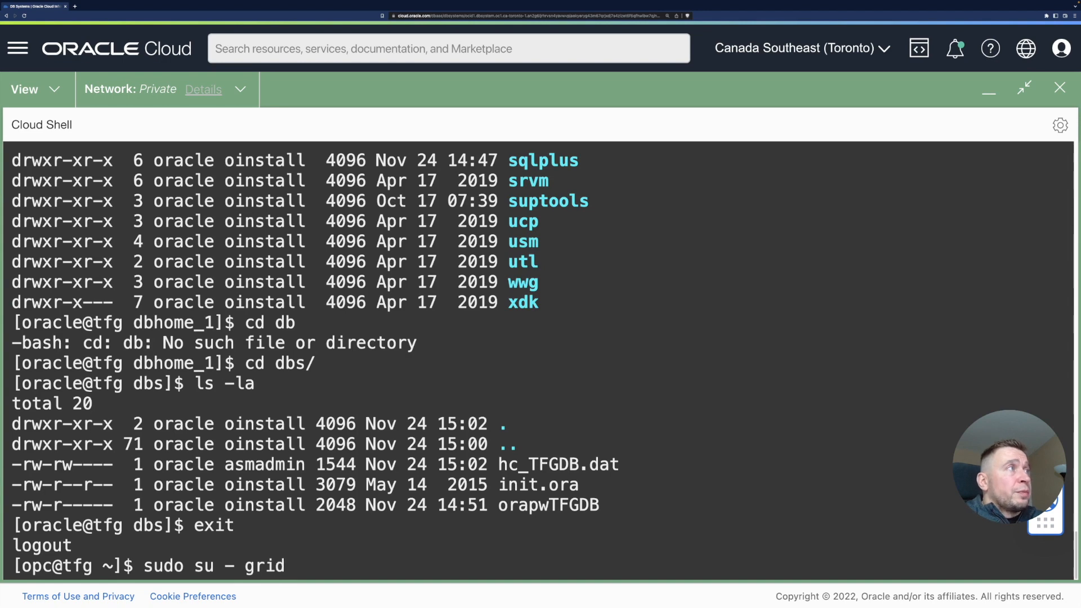
pyautogui.press('Return')
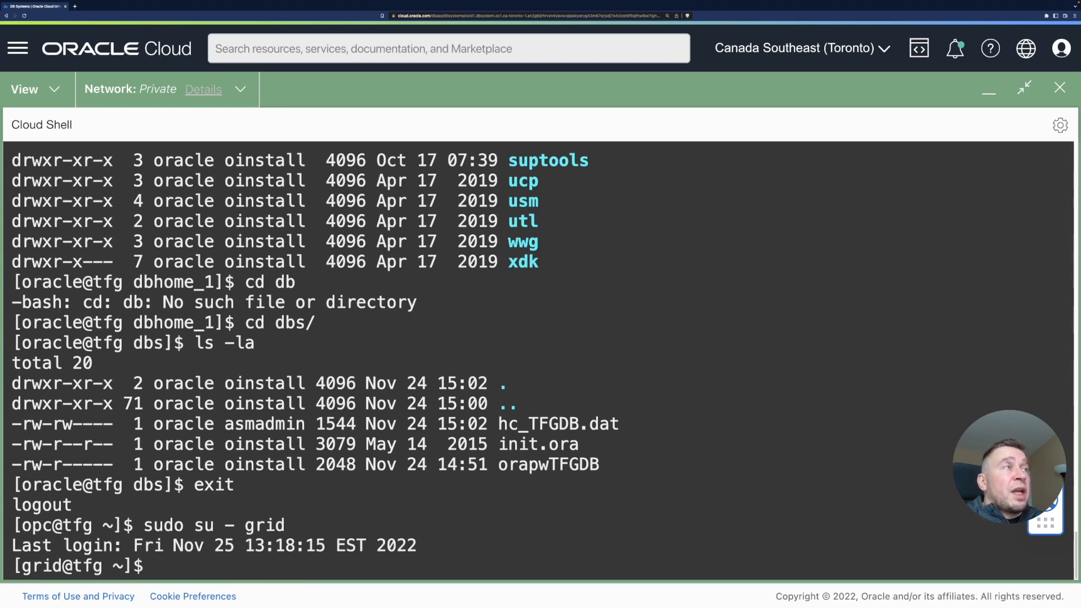
# - List all files in the grid user's home directory in long format and display the contents of .bashrc
pyautogui.write('ls -la')
pyautogui.press('Return')
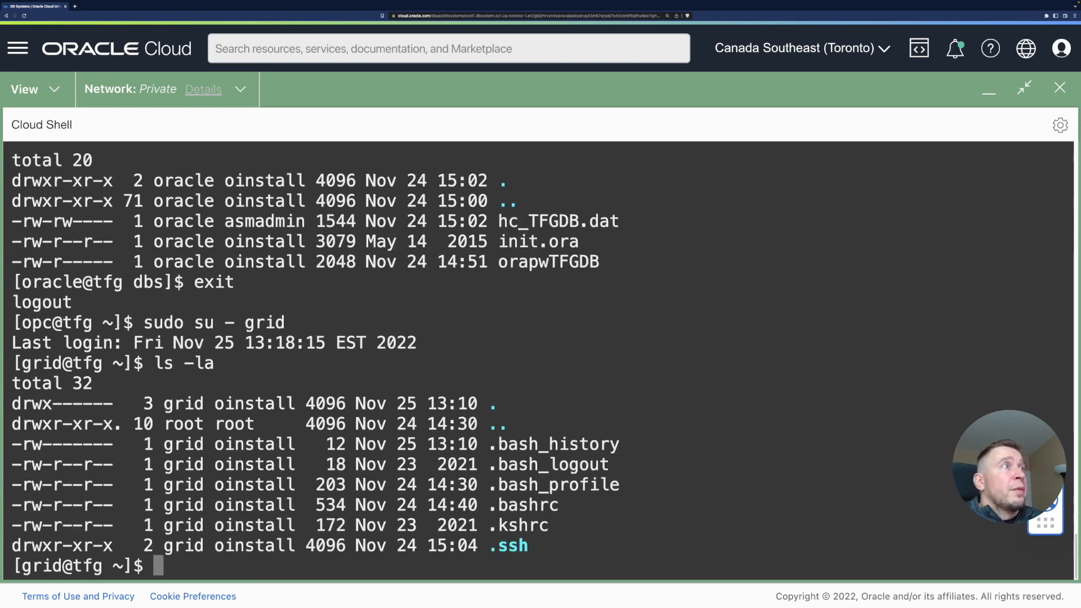
pyautogui.write('more .bashrc')
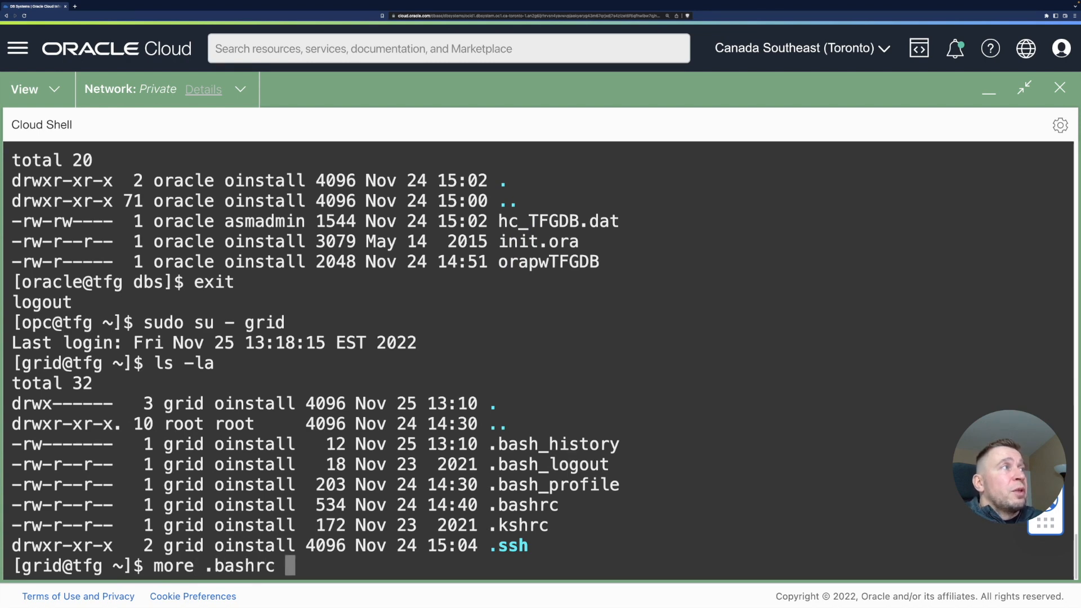
pyautogui.press('Return')
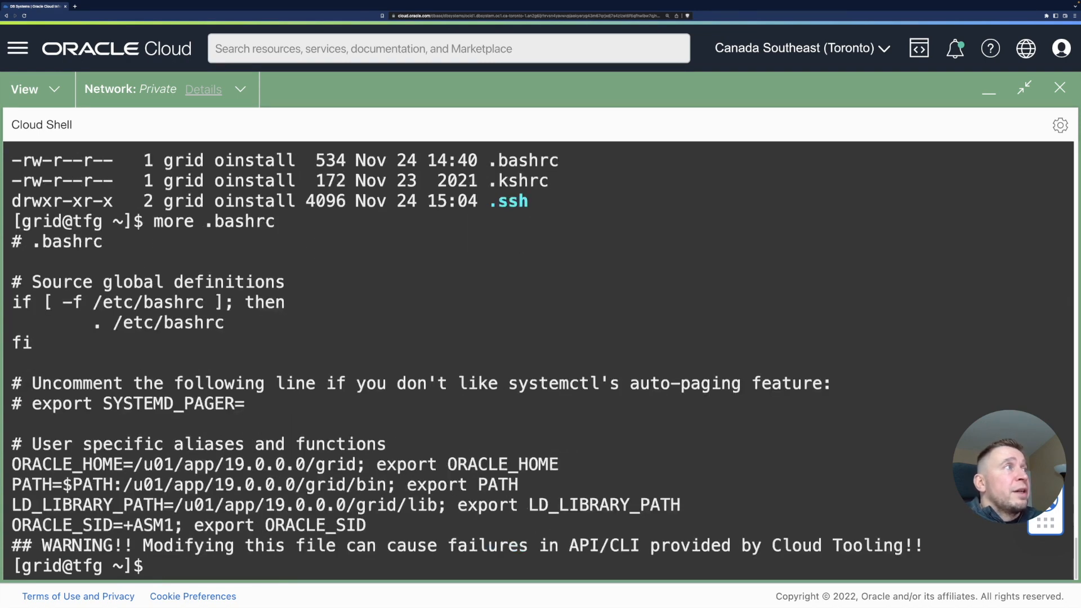
# - Start asmcmd as grid, list the ASM disk groups with lsdg, and exit back to the shell
pyautogui.write('asmcdm')
pyautogui.press('BackSpace')
pyautogui.press('BackSpace')
pyautogui.write('md')
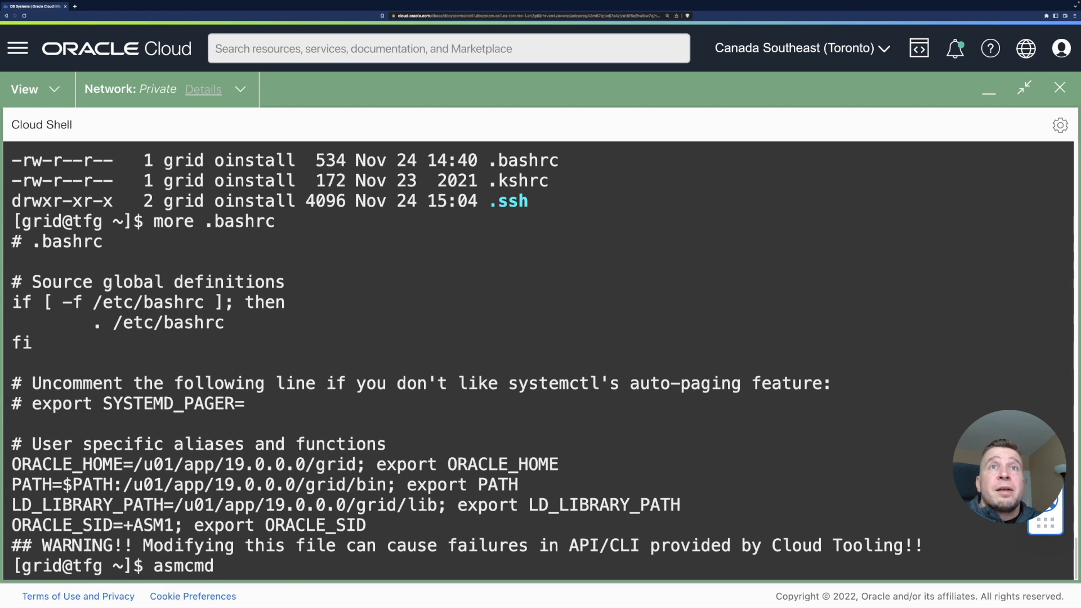
pyautogui.press('Return')
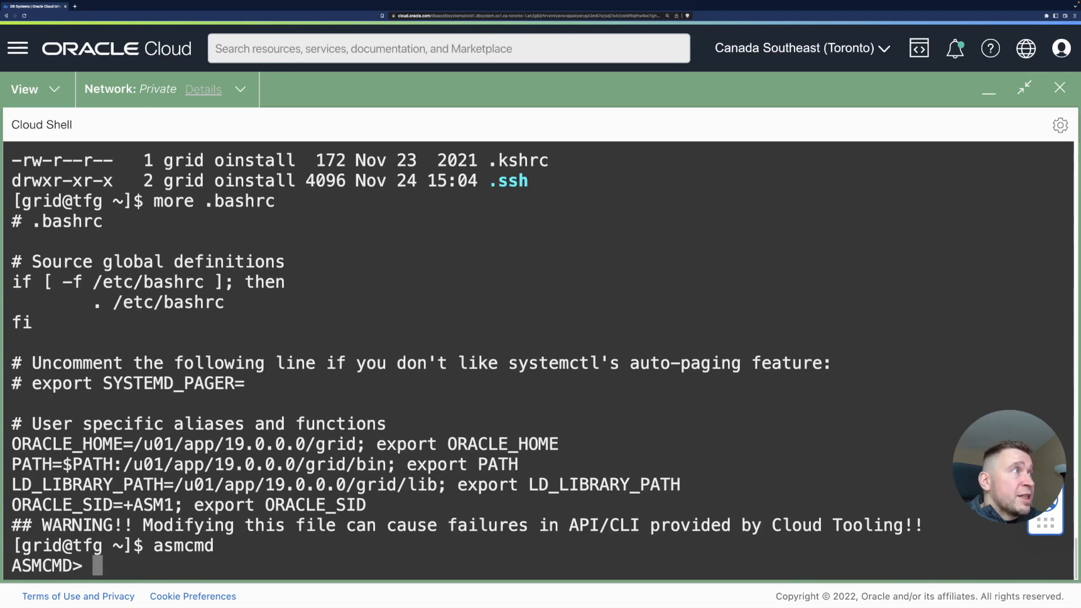
pyautogui.write('lsdg')
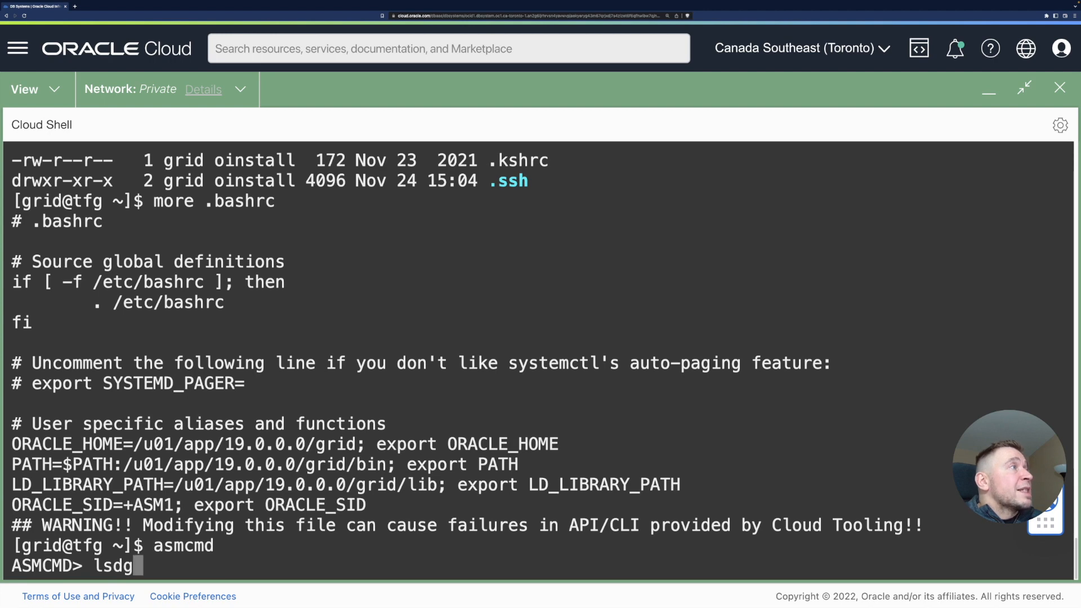
pyautogui.press('Return')
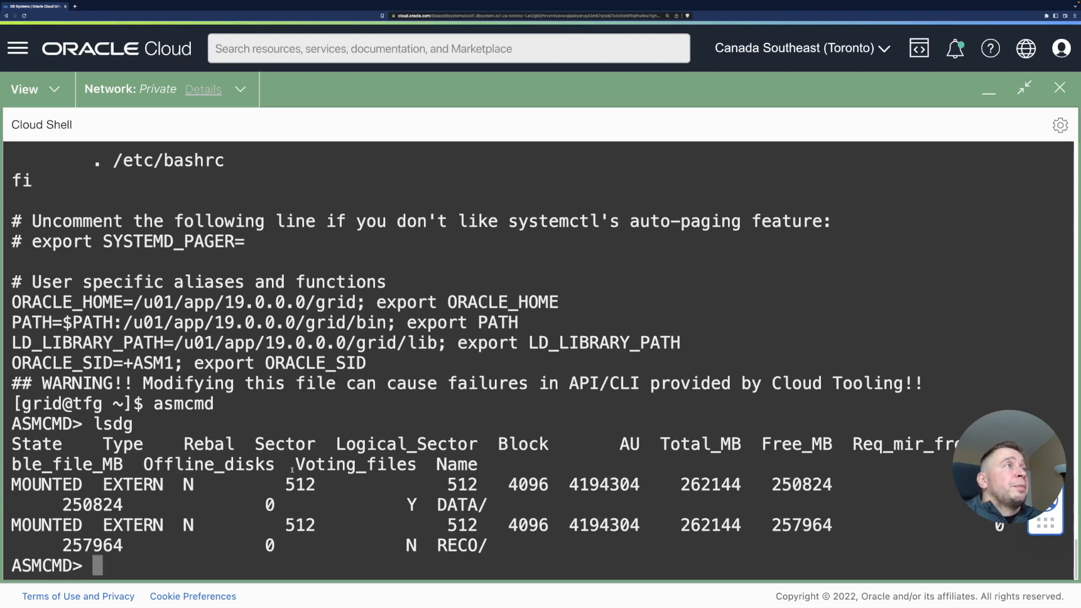
pyautogui.write('exit')
pyautogui.press('Return')
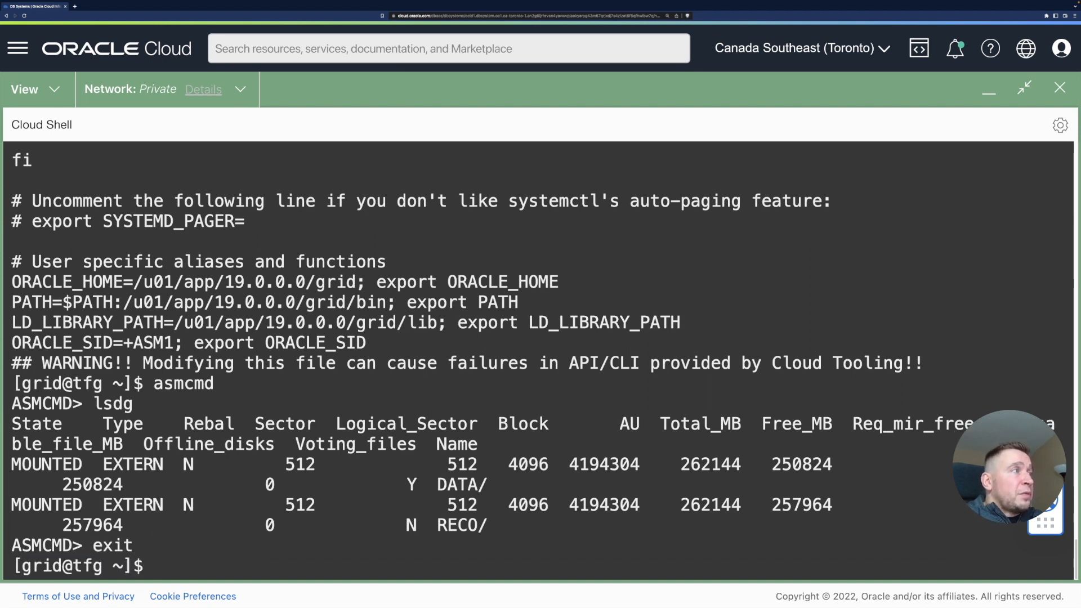
# - Check the listener's status with lsnrctl as the grid user
pyautogui.write('lsnrctl ')
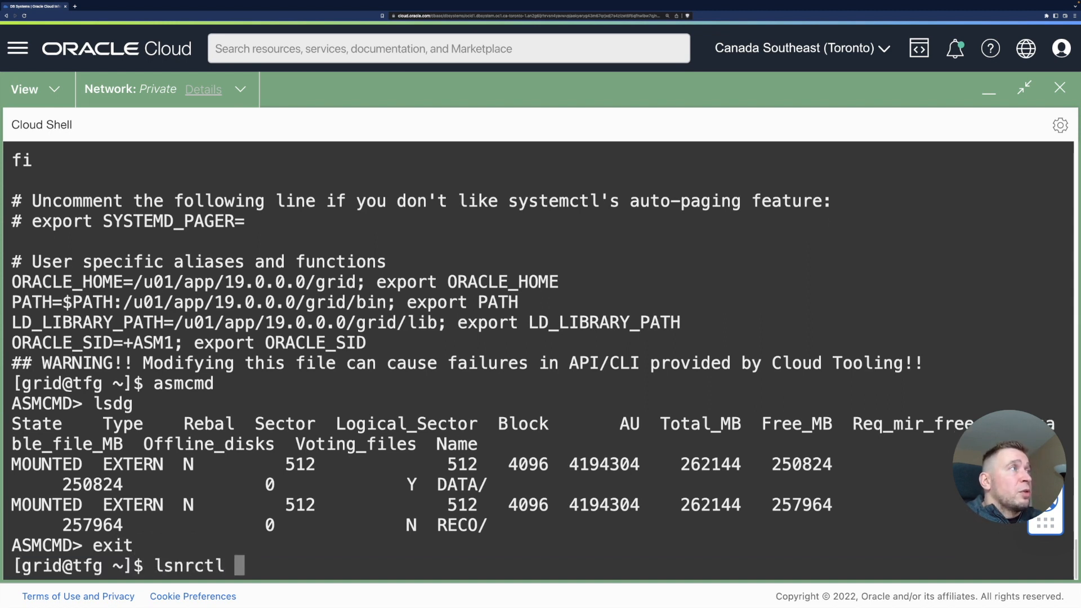
pyautogui.write('status')
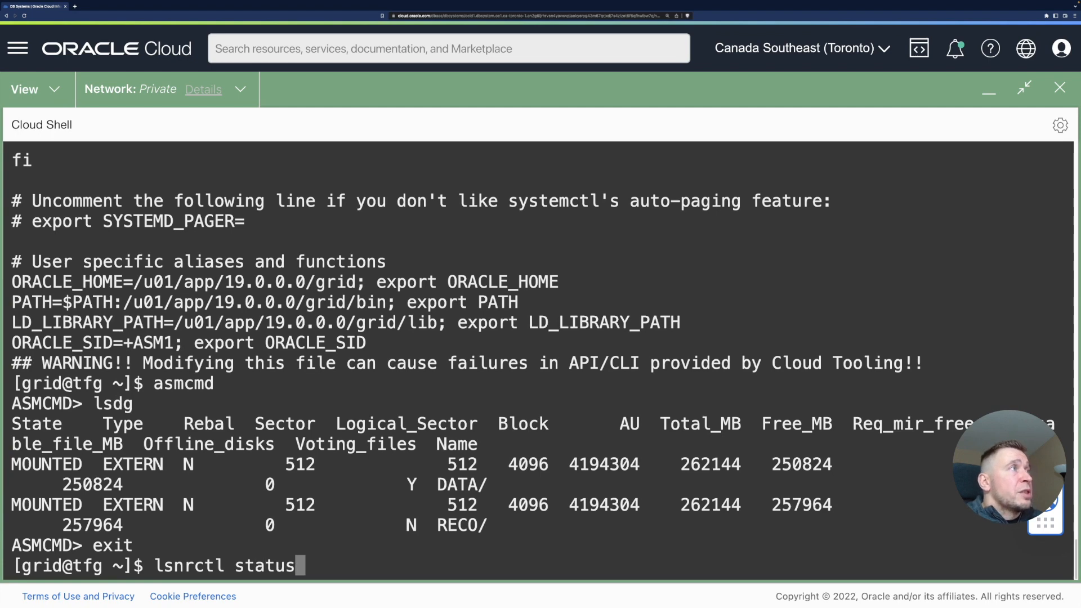
pyautogui.press('Return')
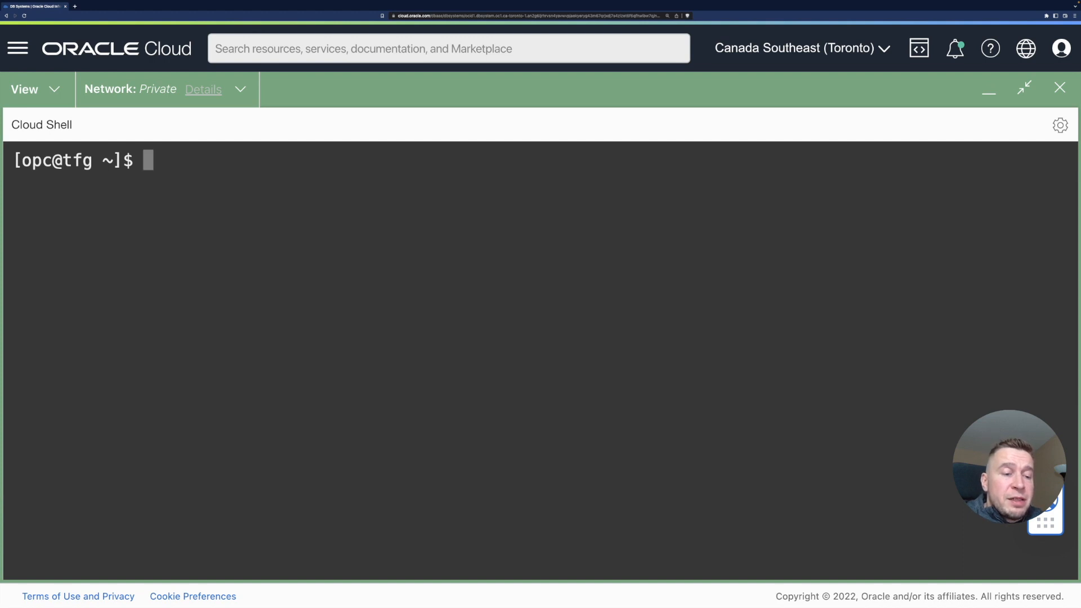
# - Switch from opc to the root user and display the dbcli help
pyautogui.write('sud')
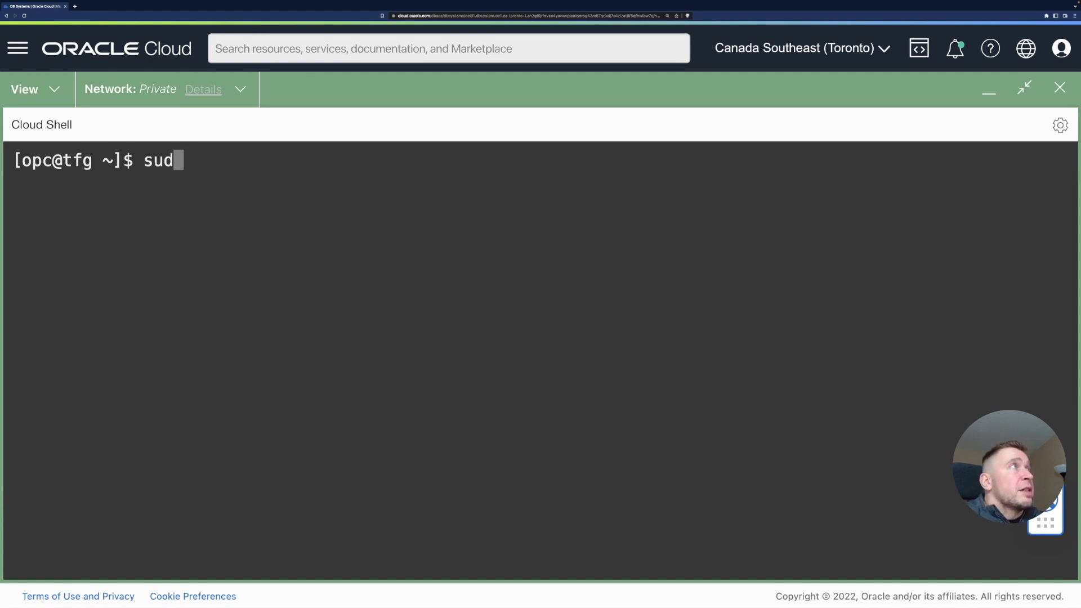
pyautogui.write('o su -')
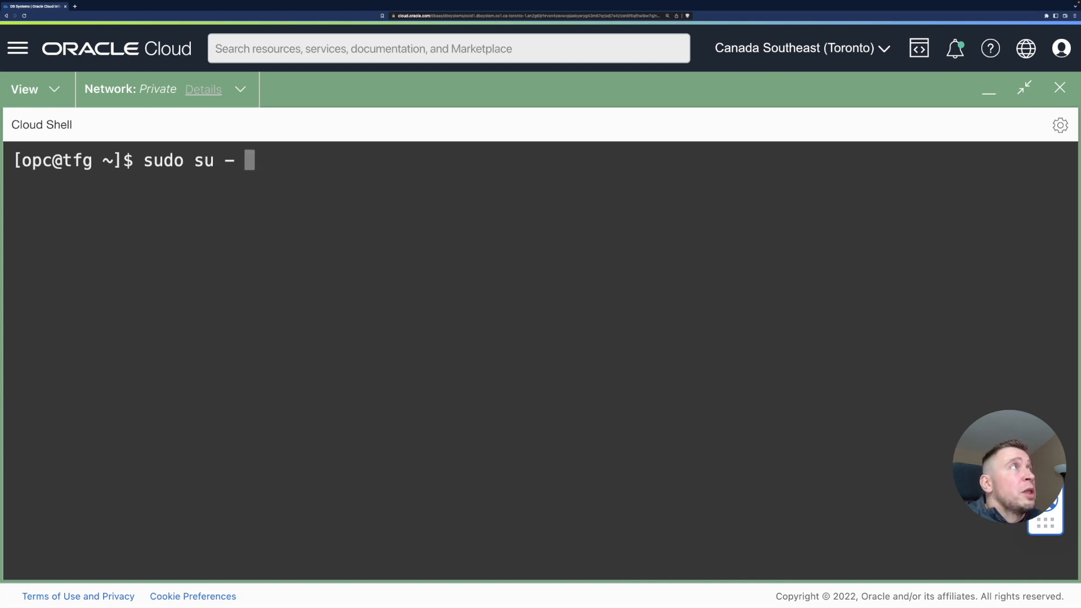
pyautogui.press('Return')
pyautogui.write('dbc')
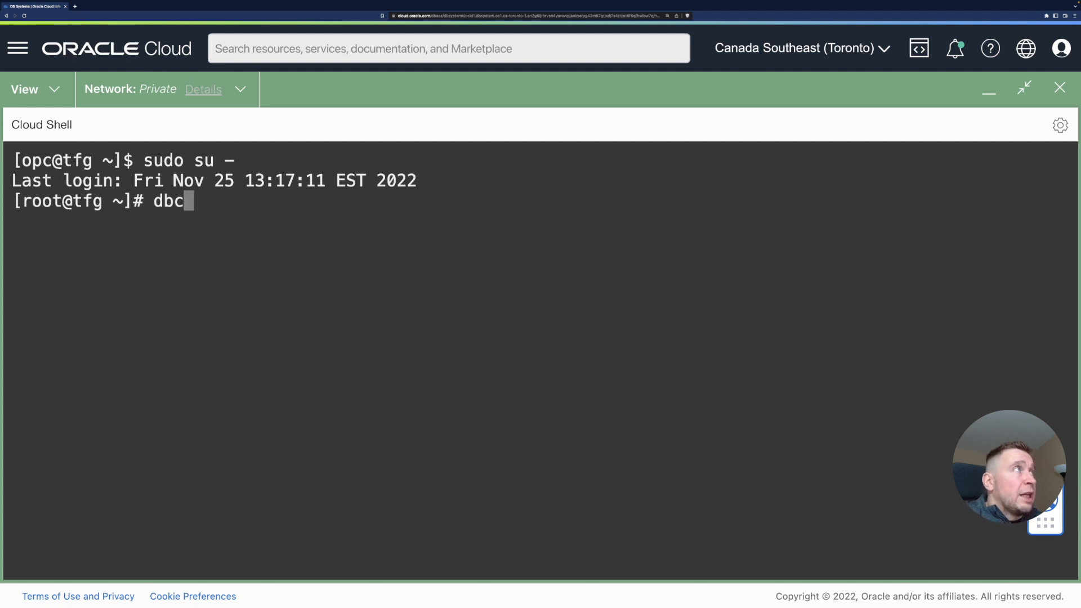
pyautogui.write('li -h')
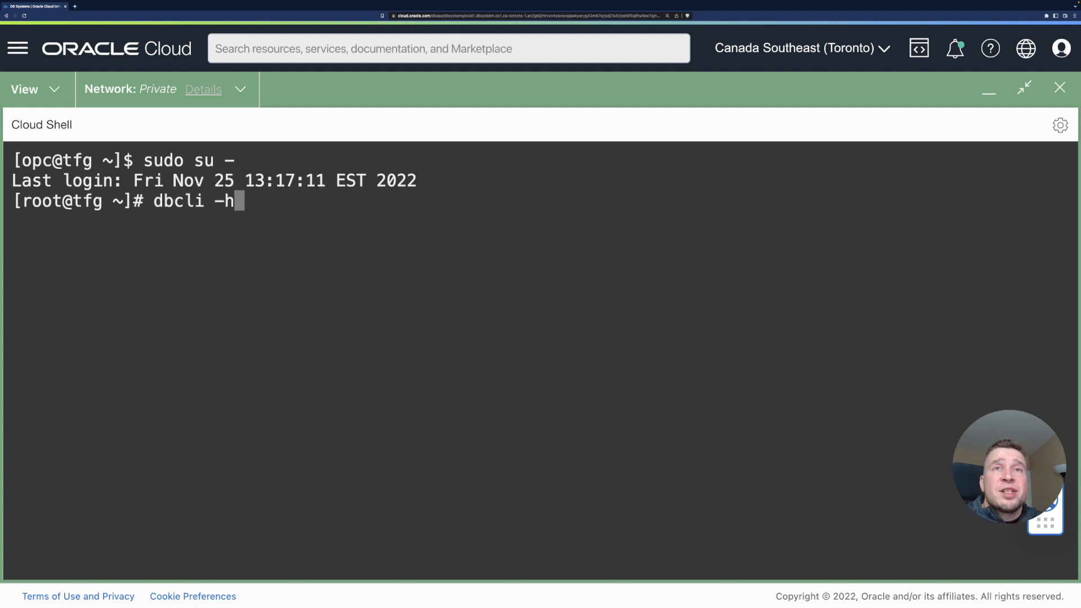
pyautogui.press('Return')
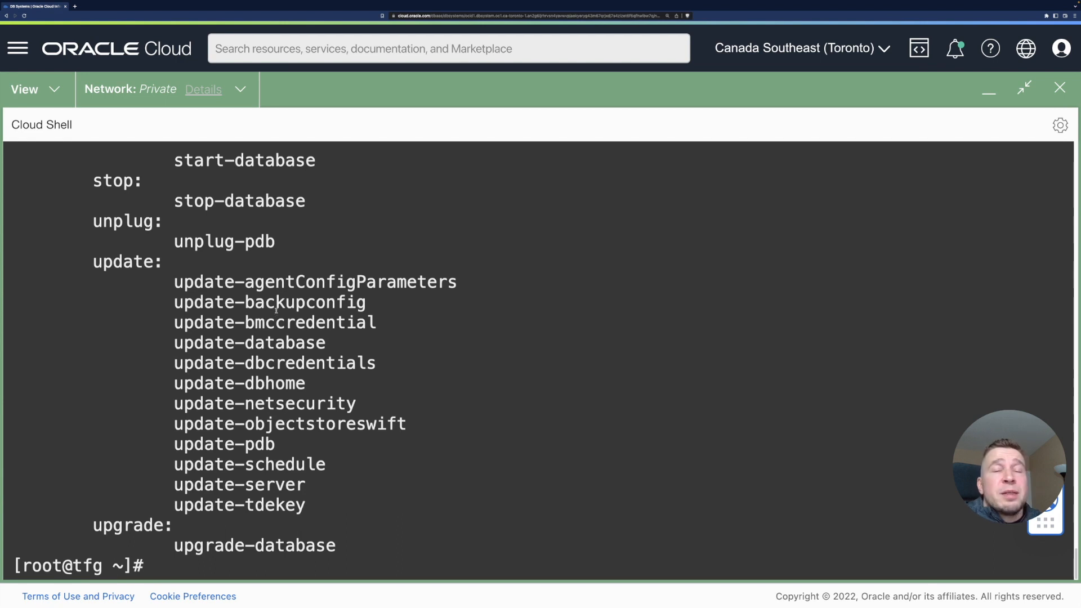
# - Look through the dbcli operations list, from the update commands back to clone and down to the list commands
pyautogui.scroll(5, 276, 309)
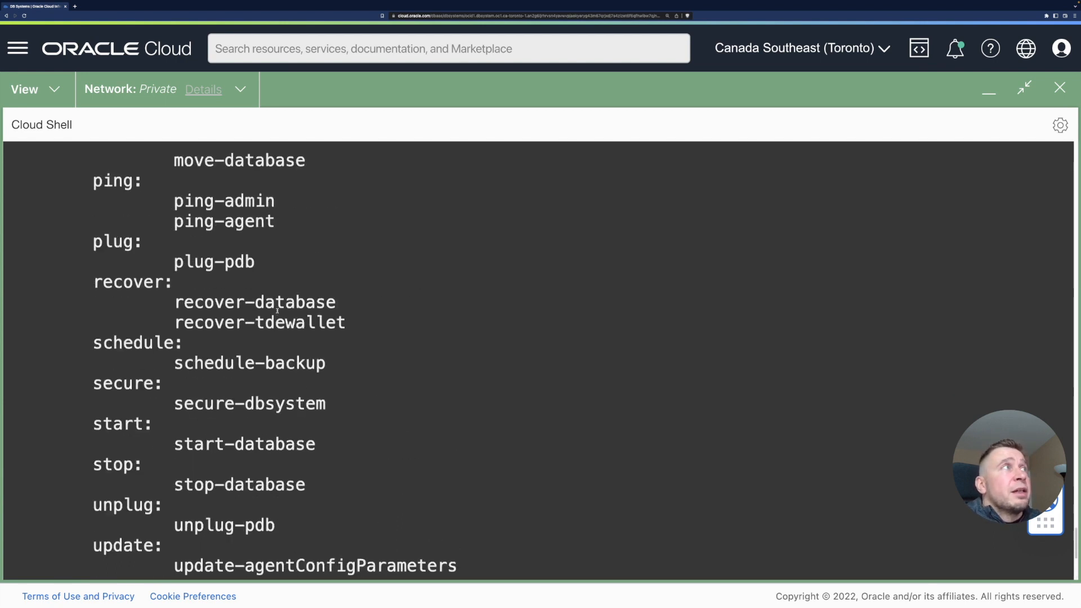
pyautogui.scroll(2, 277, 311)
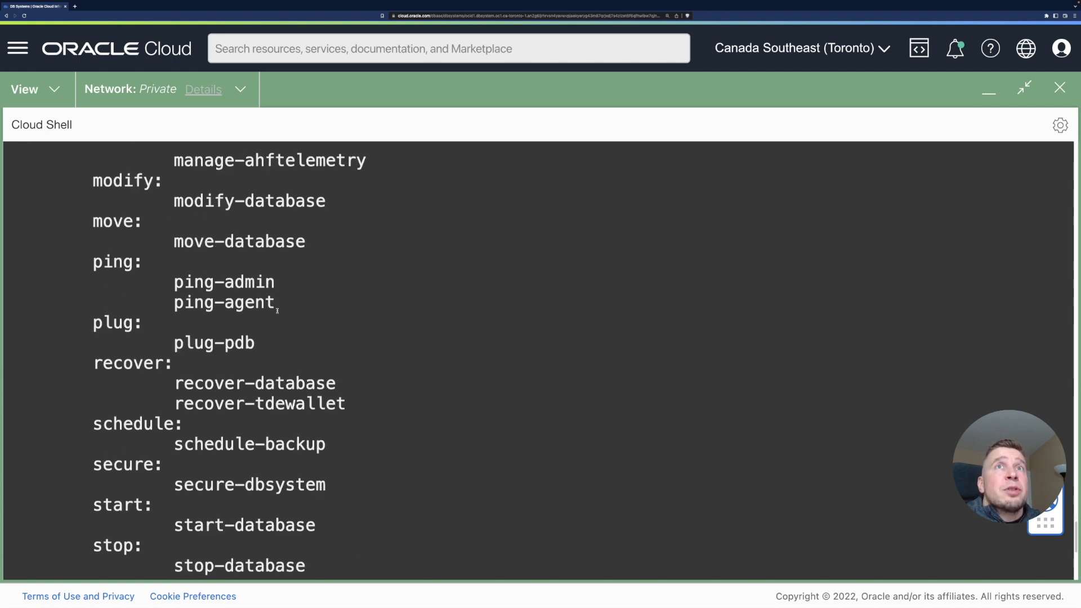
pyautogui.scroll(5, 260, 298)
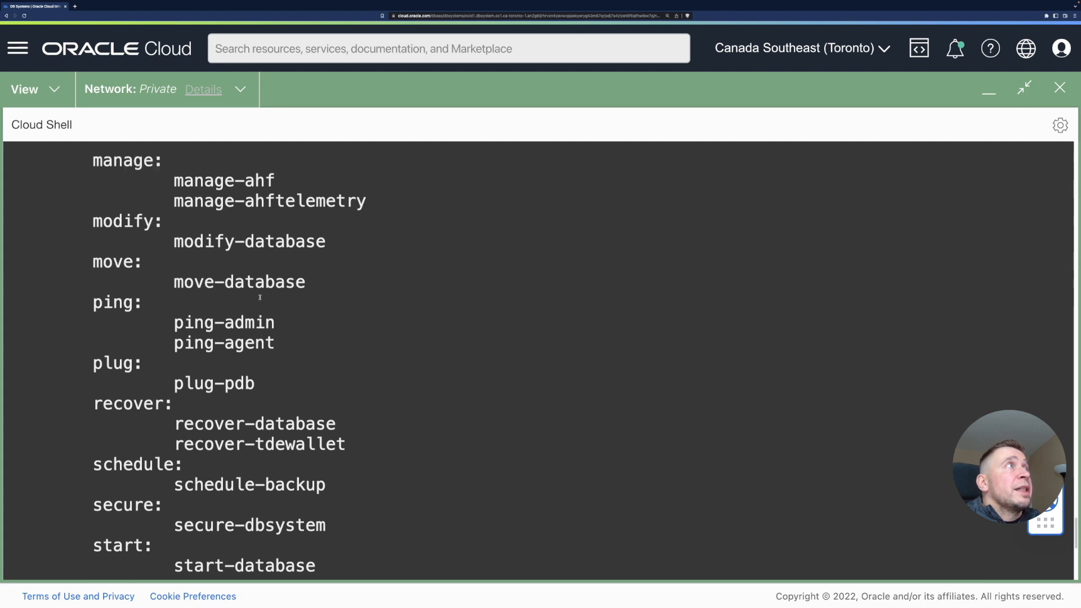
pyautogui.scroll(4, 259, 298)
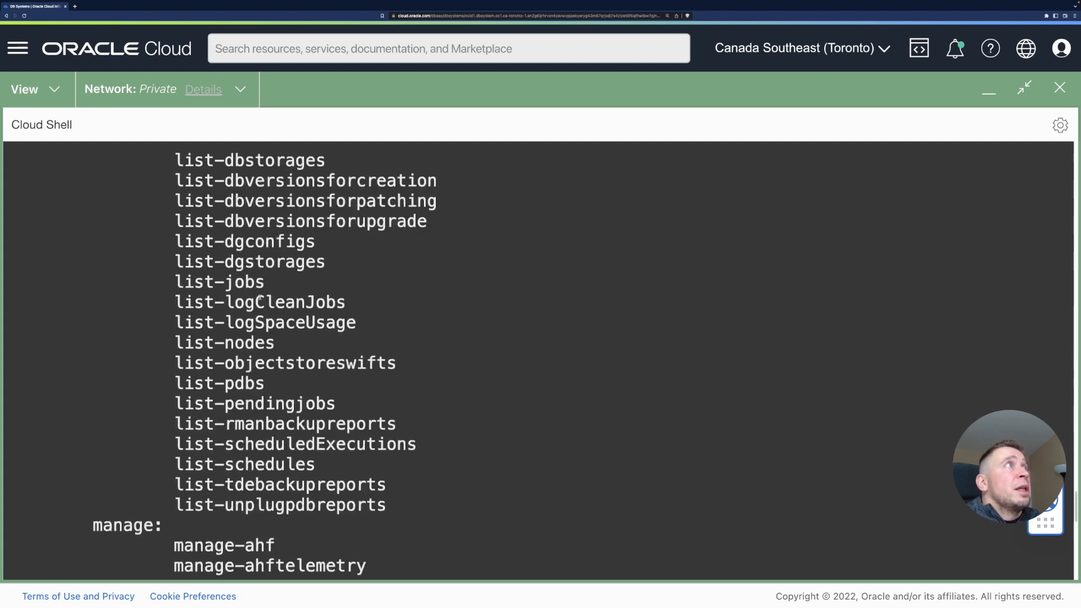
pyautogui.scroll(10, 260, 299)
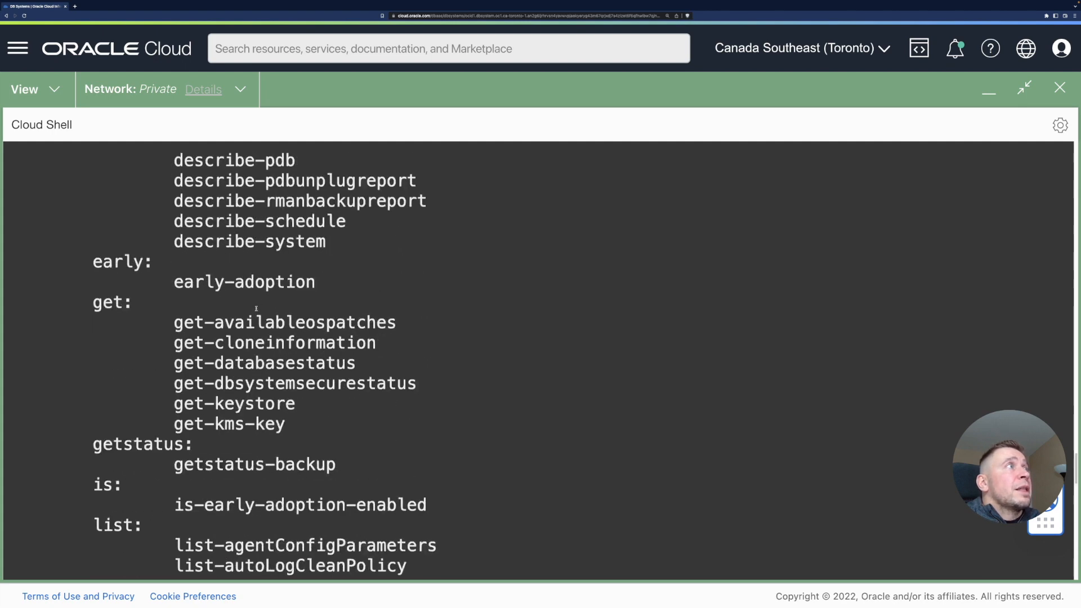
pyautogui.scroll(10, 255, 316)
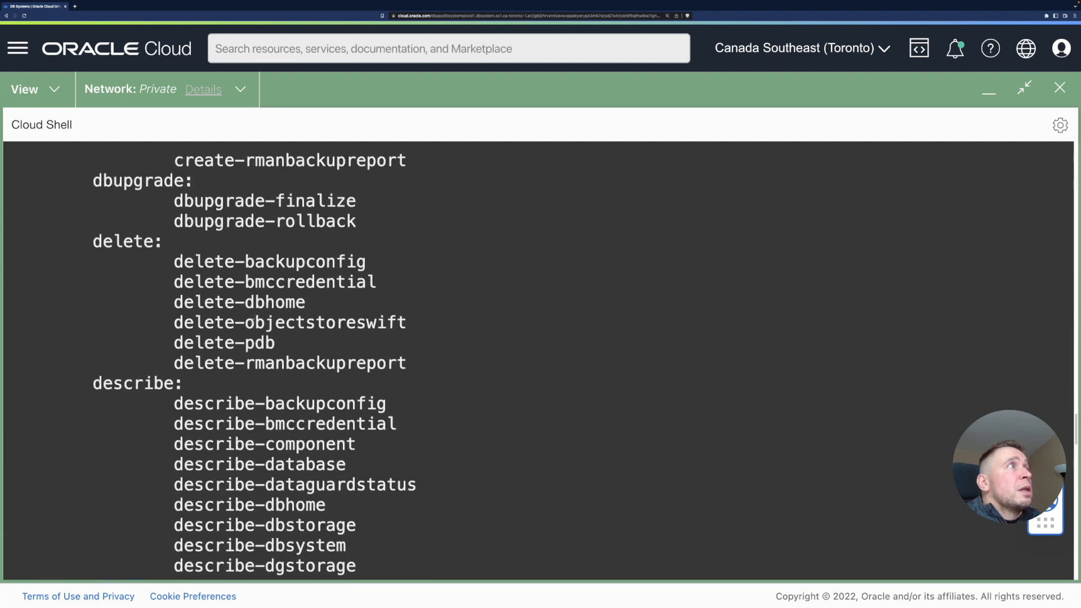
pyautogui.scroll(8, 255, 332)
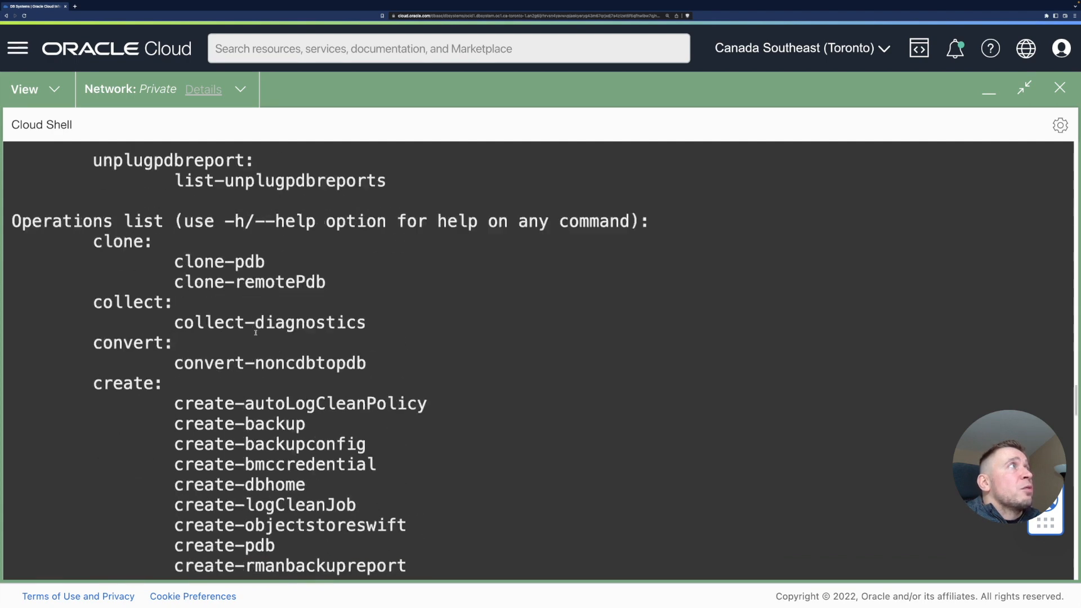
pyautogui.scroll(-19, 316, 341)
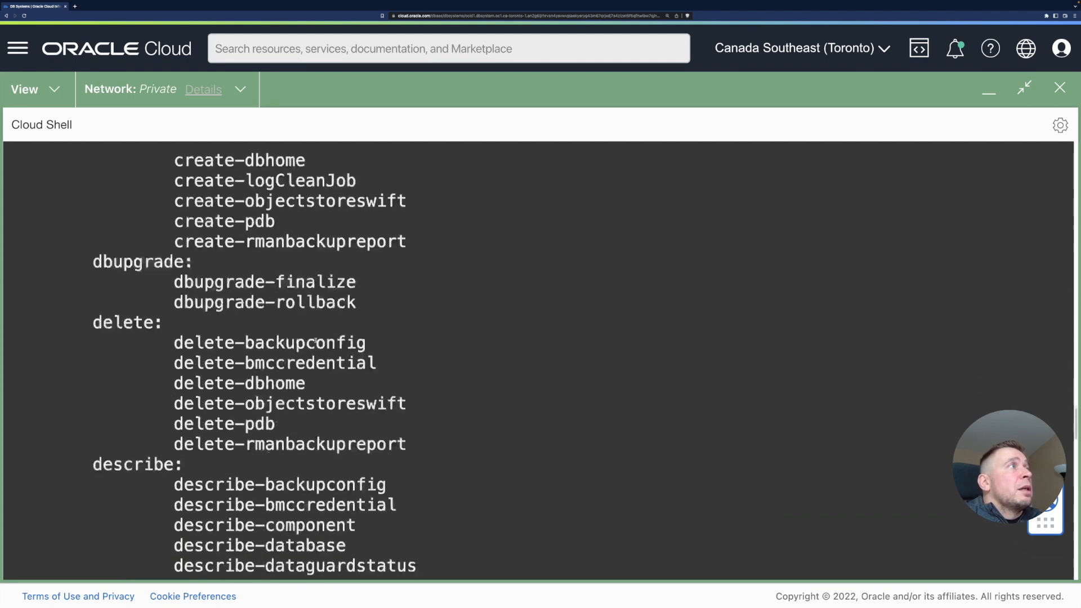
pyautogui.scroll(-5, 312, 342)
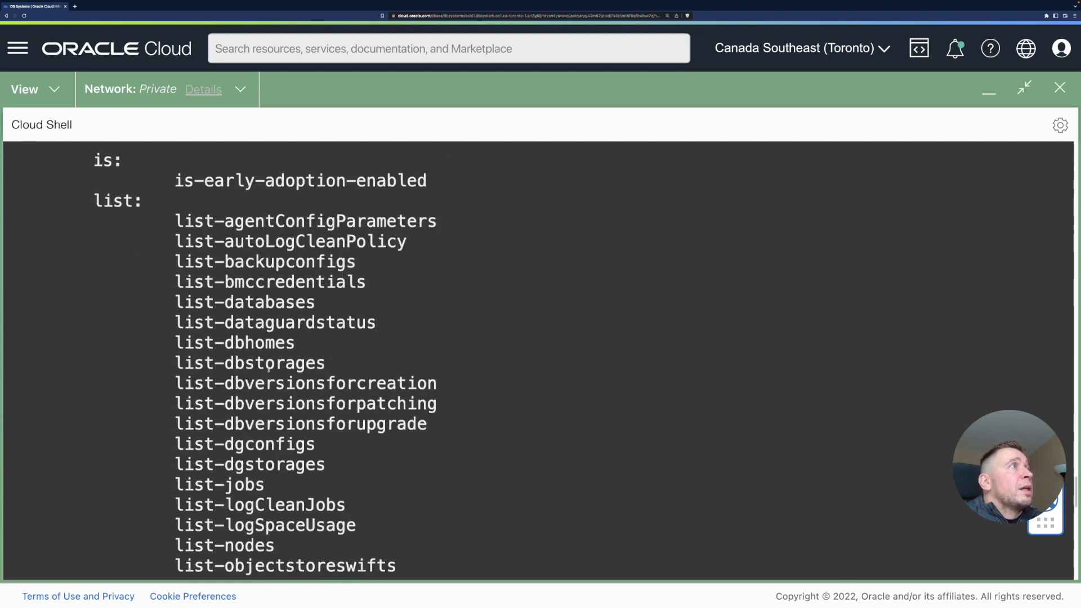
# - List the databases on the DB system with dbcli list-databases
pyautogui.doubleClick(261, 307)
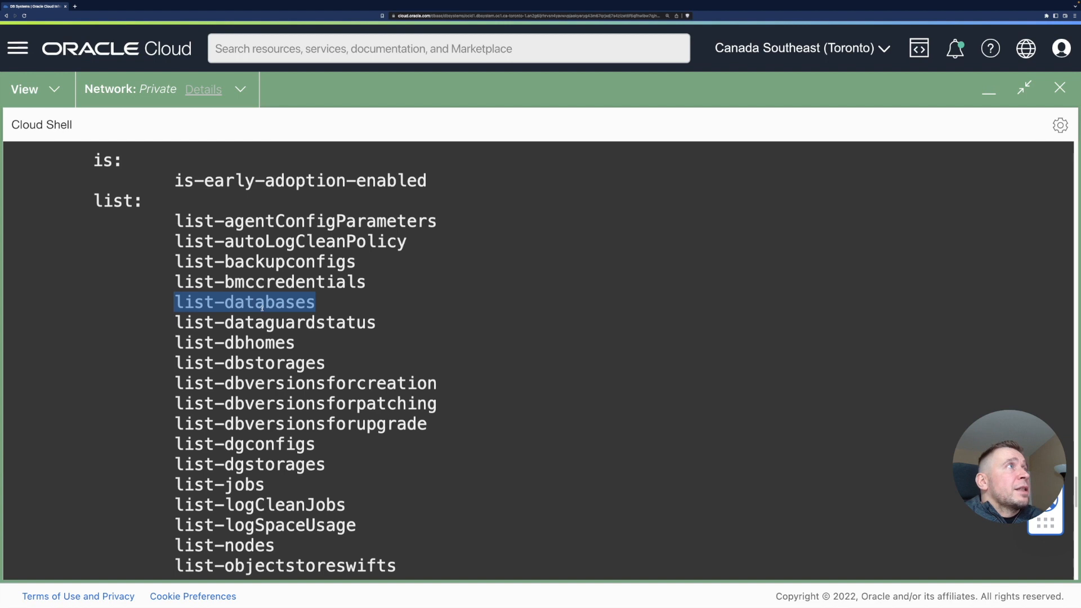
pyautogui.write('dbcli list-databases')
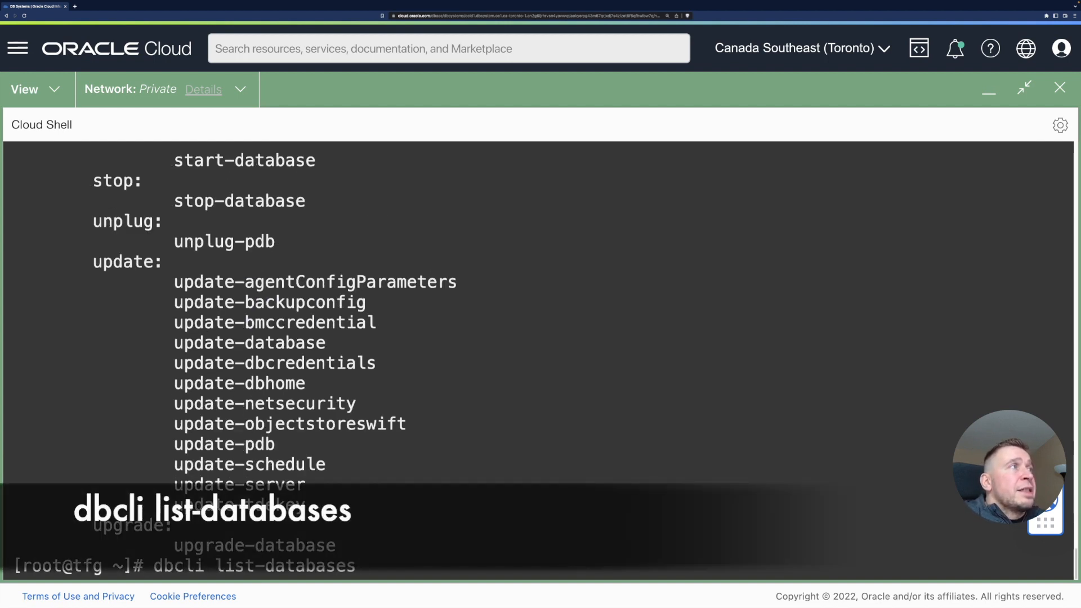
pyautogui.press('Return')
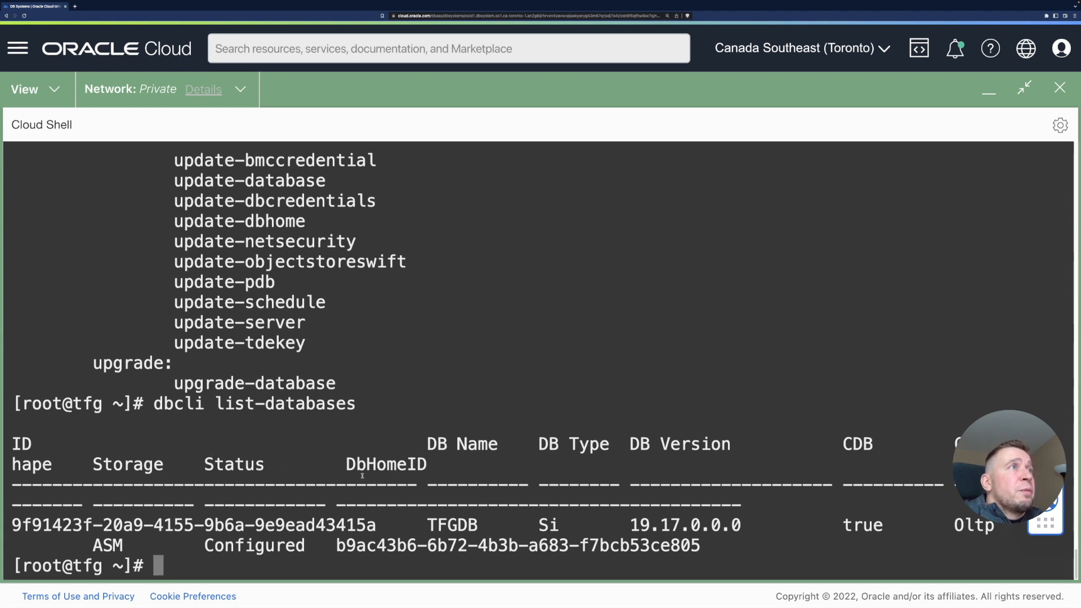
# - Copy TFGDB's database ID and try to run dbcli describe-database with the ID as its only argument
pyautogui.doubleClick(129, 523)
pyautogui.press('super+c')
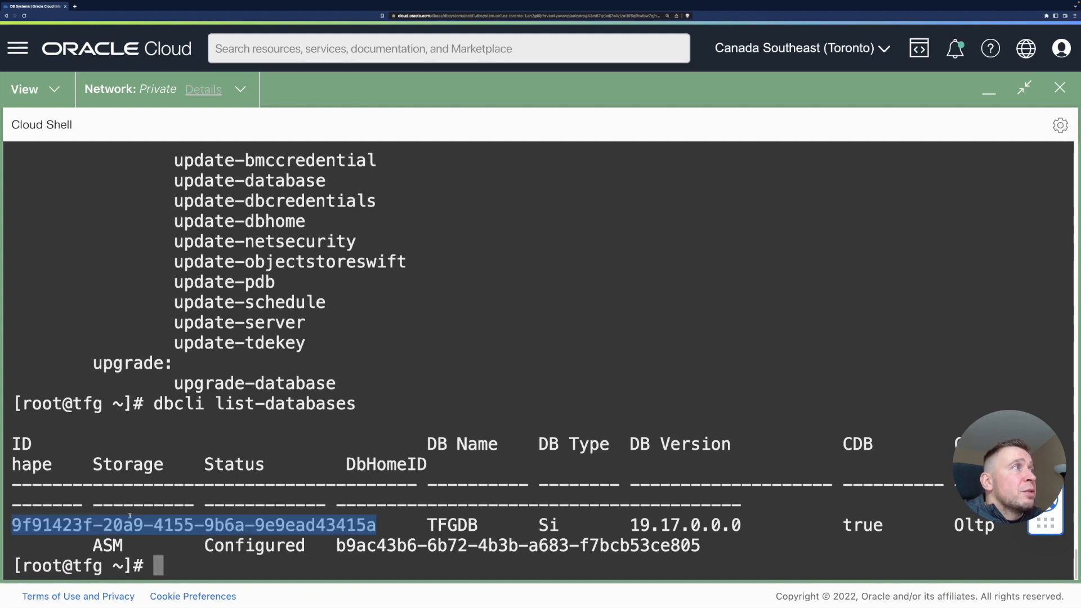
pyautogui.click(166, 468)
pyautogui.write('dbcli ')
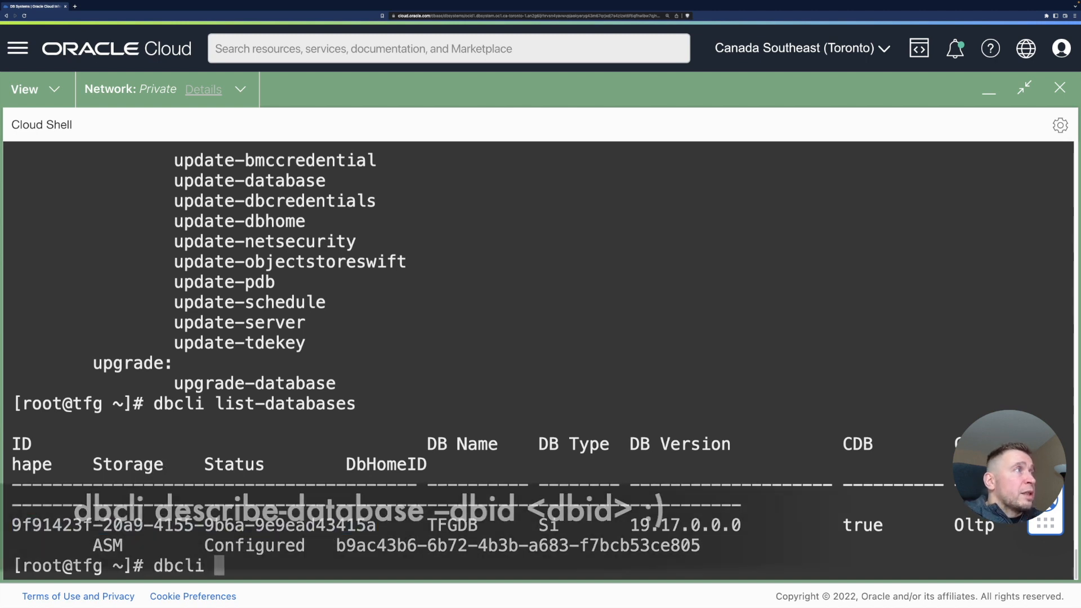
pyautogui.write('descri')
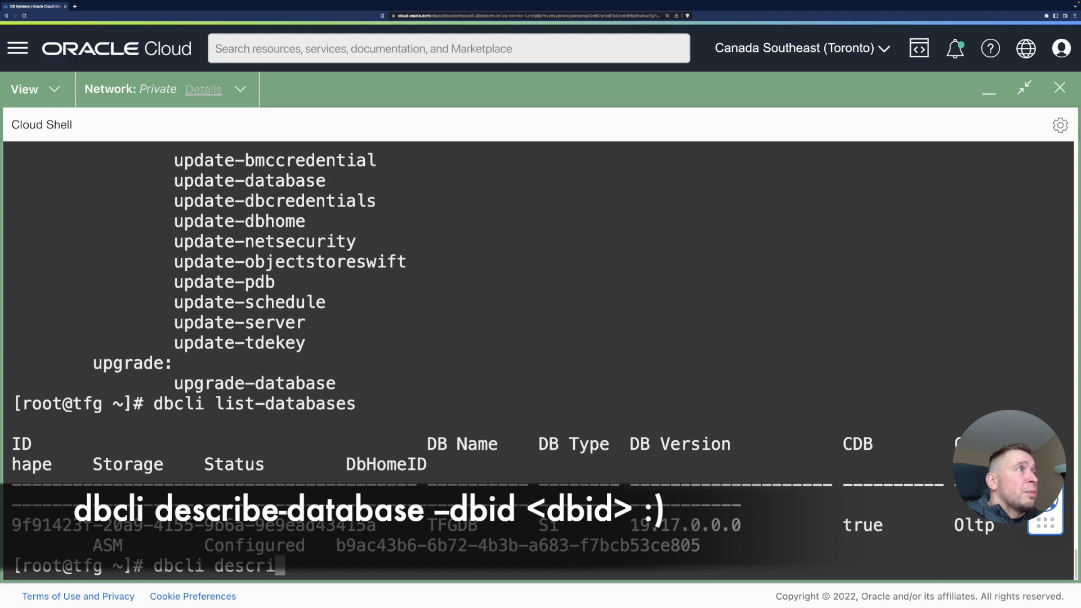
pyautogui.write('be-database')
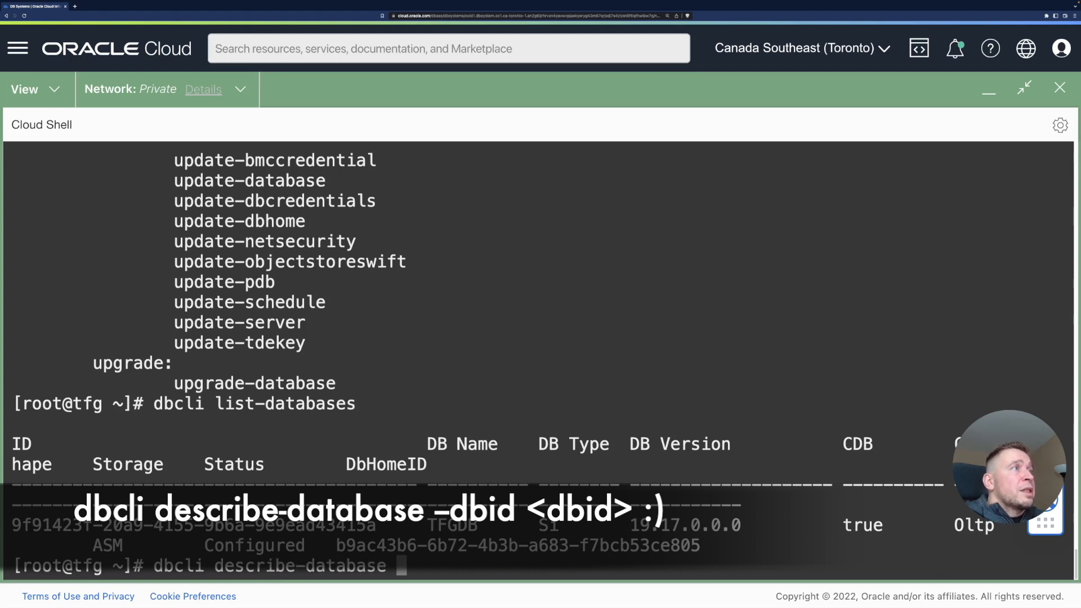
pyautogui.press('super+v')
pyautogui.press('Return')
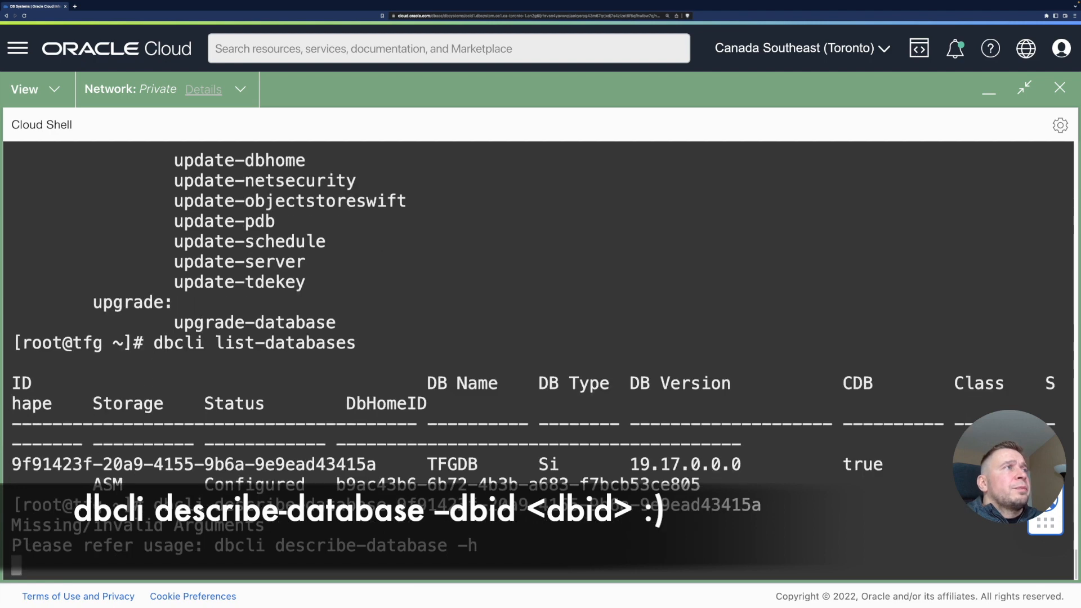
# - Recall the last dbcli command and try it with the operation changed to describe-databases, keeping the same database ID
pyautogui.press('Up')
pyautogui.press('Left')
pyautogui.press('Left')
pyautogui.press('Left')
pyautogui.press('Left')
pyautogui.press('Left')
pyautogui.press('Left')
pyautogui.press('Left')
pyautogui.press('Left')
pyautogui.press('Left')
pyautogui.press('Left')
pyautogui.press('Left')
pyautogui.press('Left')
pyautogui.press('Left')
pyautogui.press('Left')
pyautogui.press('Left')
pyautogui.press('Left')
pyautogui.press('Left')
pyautogui.press('Left')
pyautogui.press('Left')
pyautogui.press('Left')
pyautogui.press('Left')
pyautogui.press('Left')
pyautogui.press('Left')
pyautogui.press('Left')
pyautogui.press('Left')
pyautogui.press('Left')
pyautogui.press('Left')
pyautogui.press('Left')
pyautogui.press('Left')
pyautogui.press('Left')
pyautogui.press('Left')
pyautogui.press('Left')
pyautogui.press('Left')
pyautogui.press('Left')
pyautogui.press('Left')
pyautogui.press('Left')
pyautogui.press('Left')
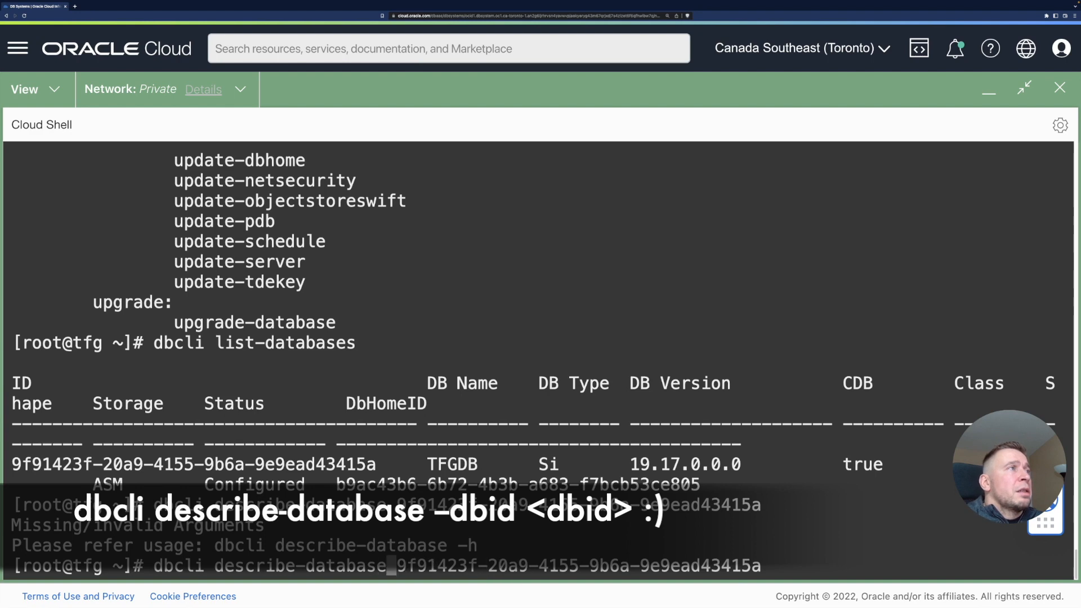
pyautogui.write('s')
pyautogui.press('Return')
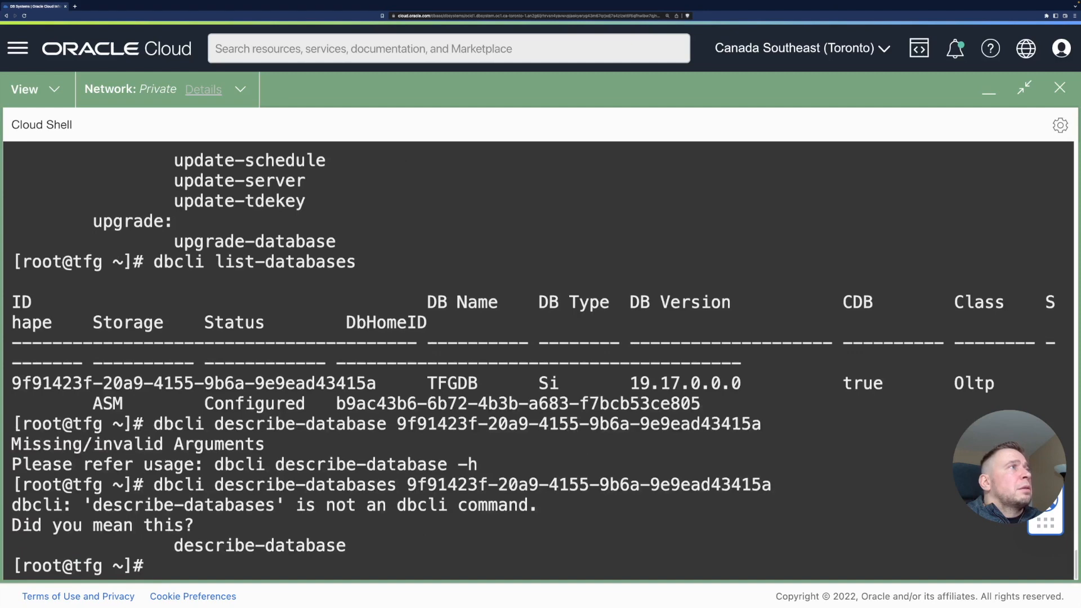
# - Recall the last dbcli command, correct the operation to describe-database, and run it with --dbid before the database ID
pyautogui.press('Up')
pyautogui.press('Left')
pyautogui.press('Left')
pyautogui.press('Left')
pyautogui.press('Left')
pyautogui.press('Left')
pyautogui.press('Left')
pyautogui.press('Left')
pyautogui.press('Left')
pyautogui.press('Left')
pyautogui.press('Left')
pyautogui.press('Left')
pyautogui.press('Left')
pyautogui.press('Left')
pyautogui.press('Left')
pyautogui.press('Left')
pyautogui.press('Left')
pyautogui.press('Left')
pyautogui.press('Left')
pyautogui.press('Left')
pyautogui.press('Left')
pyautogui.press('Left')
pyautogui.press('Left')
pyautogui.press('Left')
pyautogui.press('Left')
pyautogui.press('Left')
pyautogui.press('Left')
pyautogui.press('Left')
pyautogui.press('Left')
pyautogui.press('Left')
pyautogui.press('Left')
pyautogui.press('Left')
pyautogui.press('Left')
pyautogui.press('Left')
pyautogui.press('Left')
pyautogui.press('BackSpace')
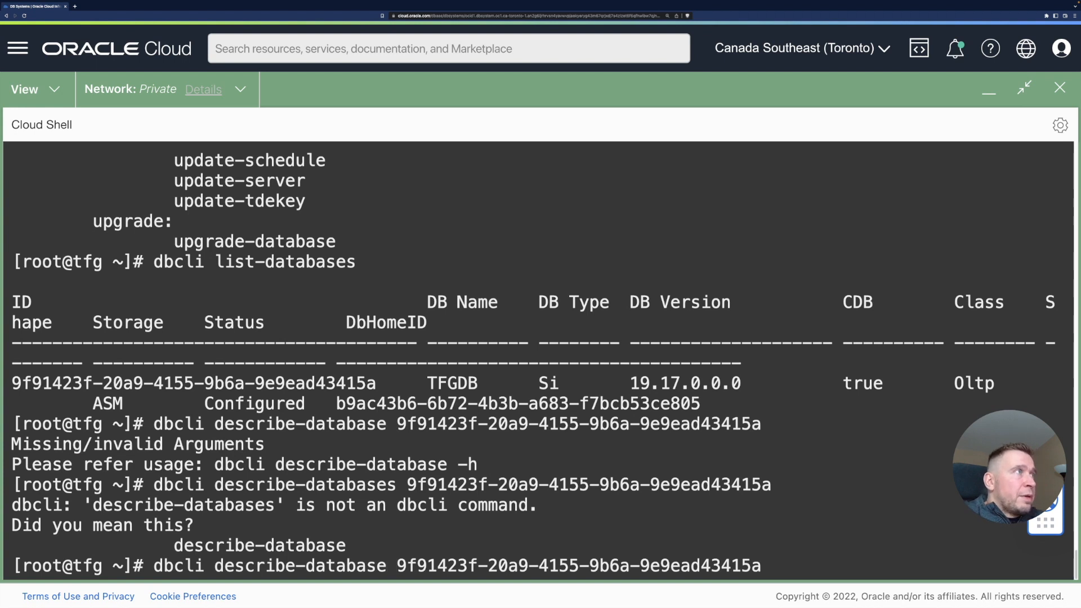
pyautogui.write('--dbid')
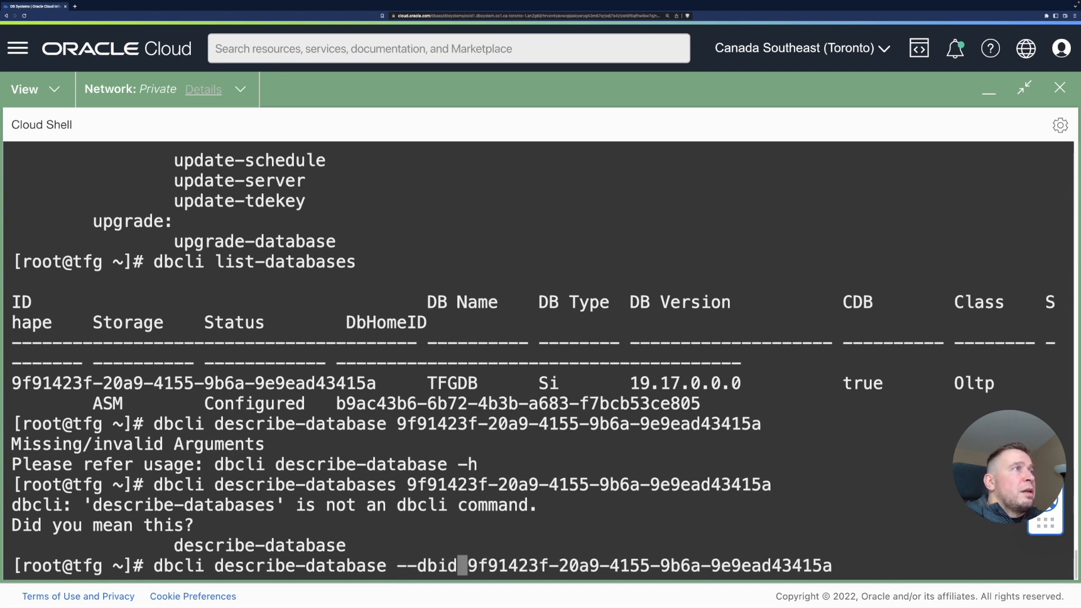
pyautogui.press('Return')
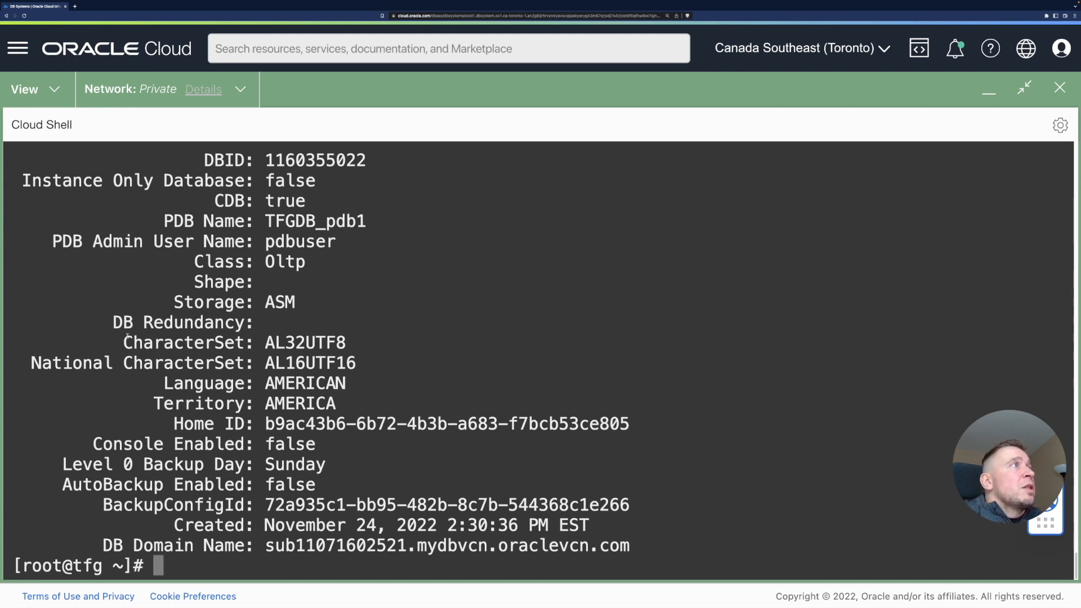
# - Look through TFGDB's database details, from the ID down to the DB domain name
pyautogui.scroll(5, 203, 331)
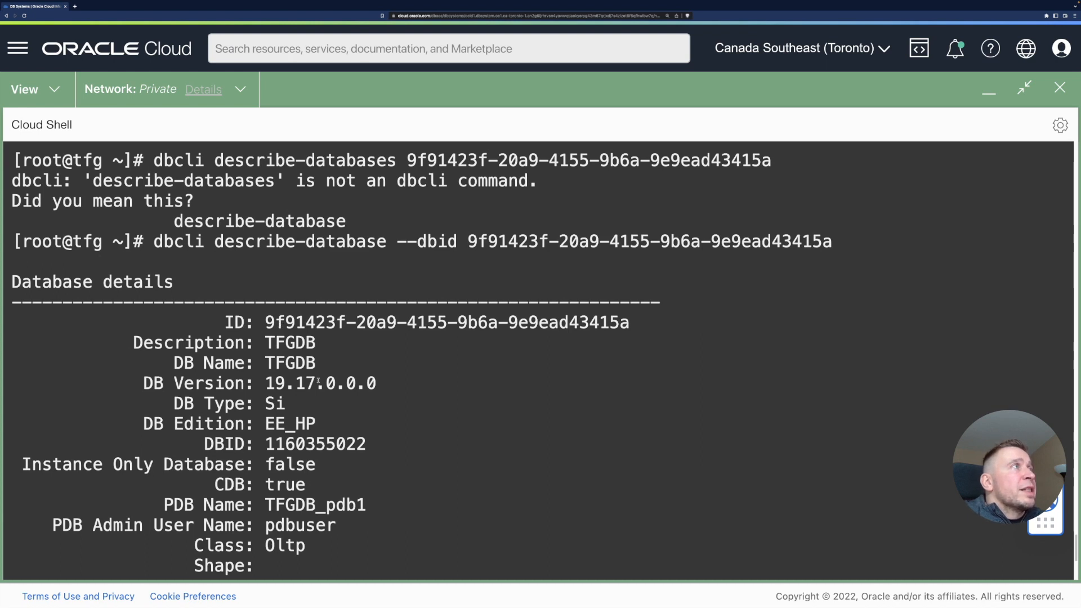
pyautogui.scroll(-1, 313, 414)
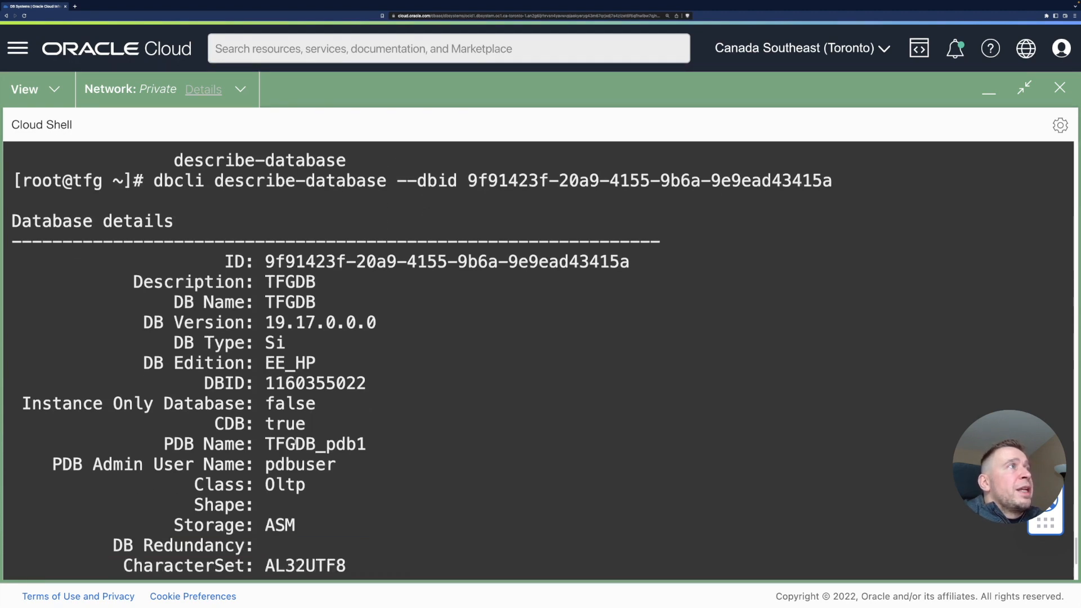
pyautogui.scroll(-1, 301, 444)
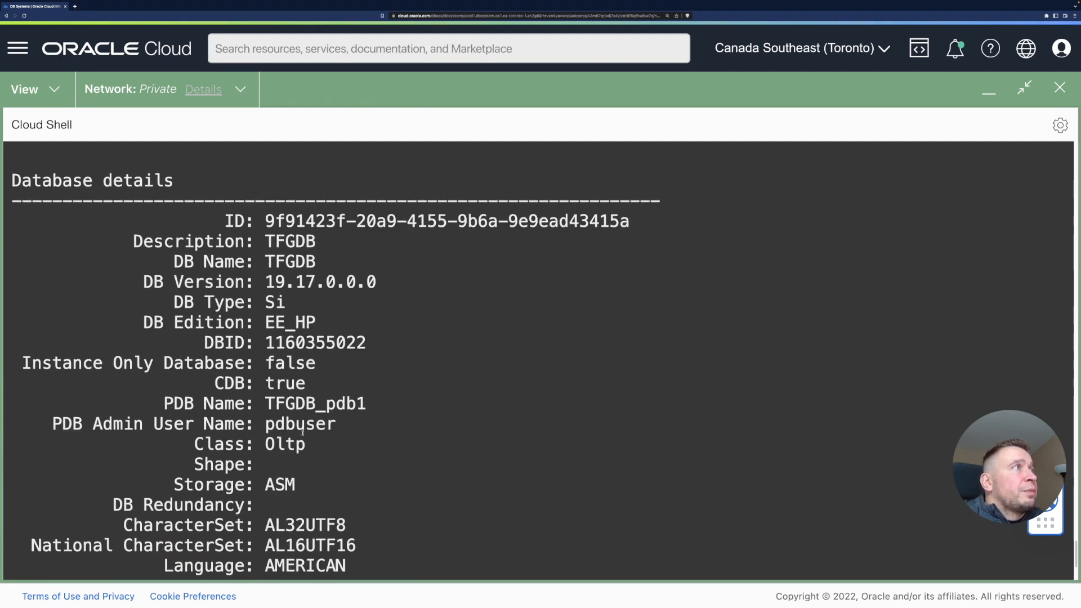
pyautogui.scroll(-1, 303, 433)
pyautogui.scroll(-2, 302, 432)
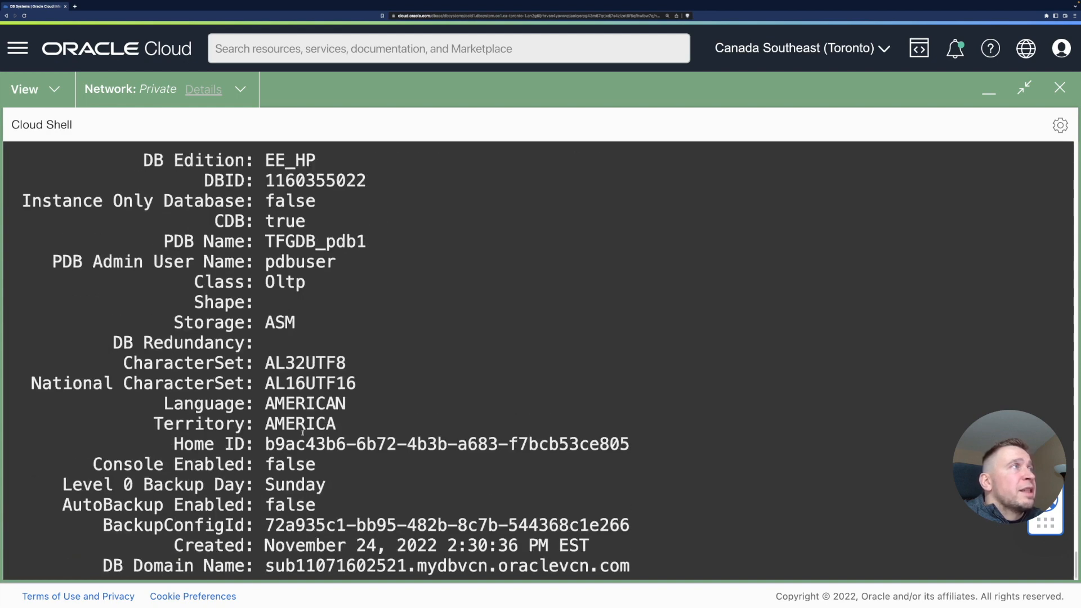
pyautogui.scroll(-1, 296, 424)
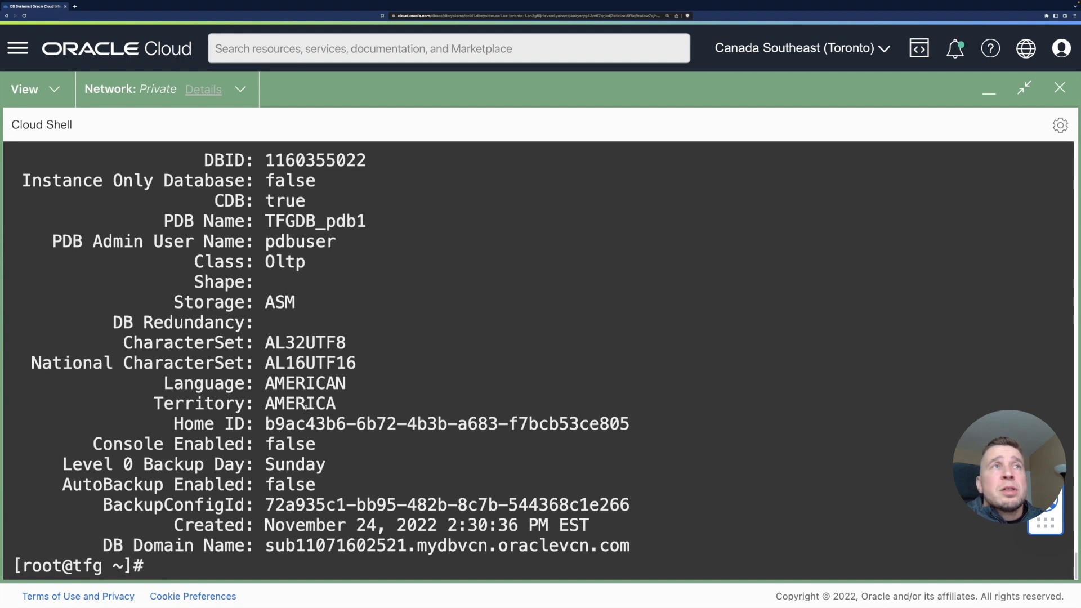
# - List the DB system's jobs with dbcli list-jobs and find the Infra upgrade job
pyautogui.write('dbcli list-jobs')
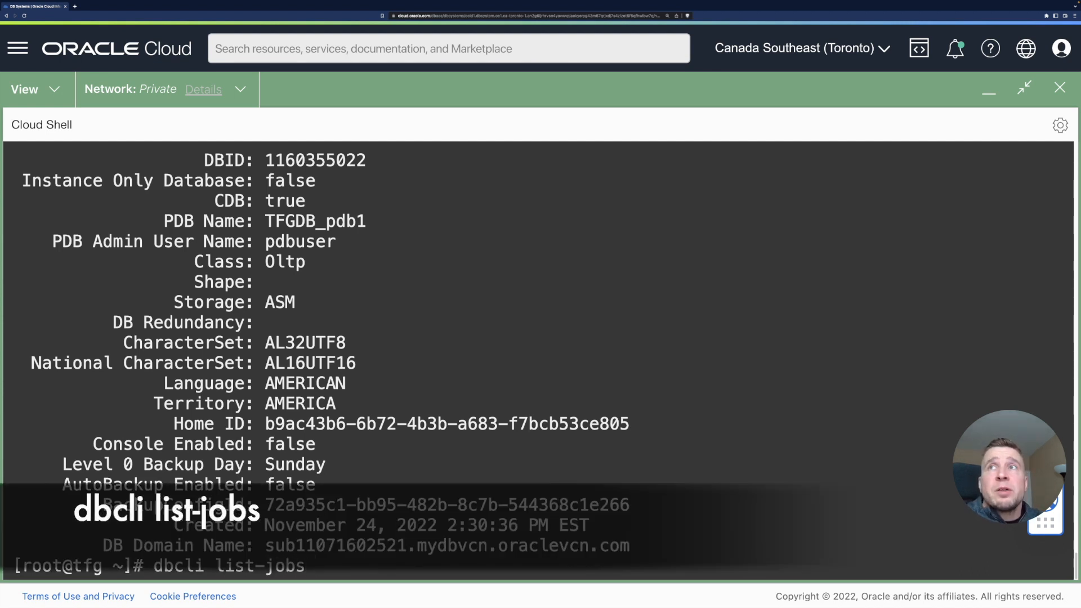
pyautogui.press('Return')
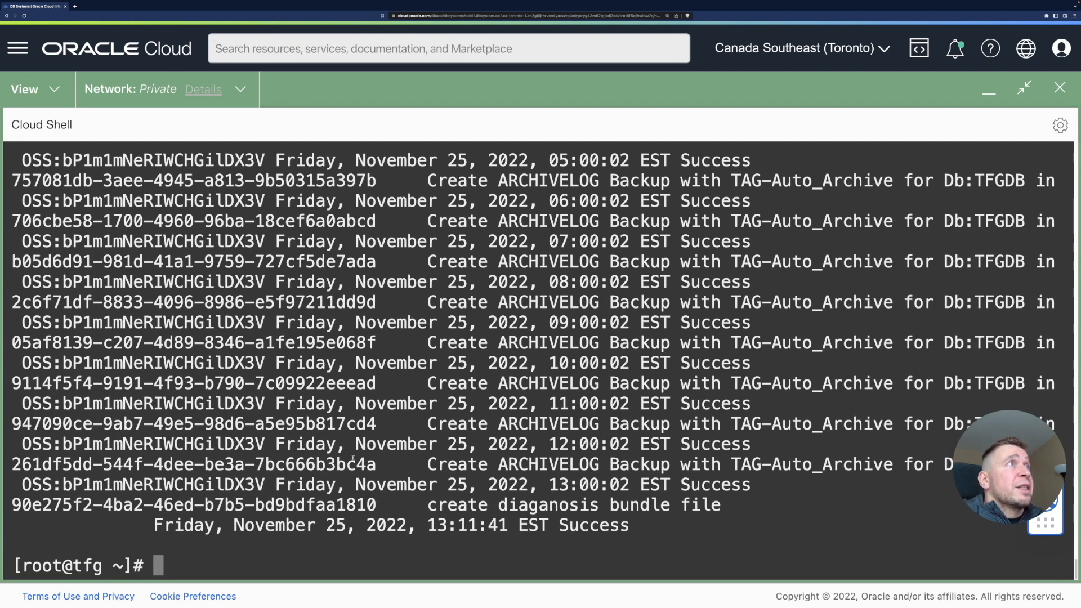
pyautogui.scroll(3, 353, 459)
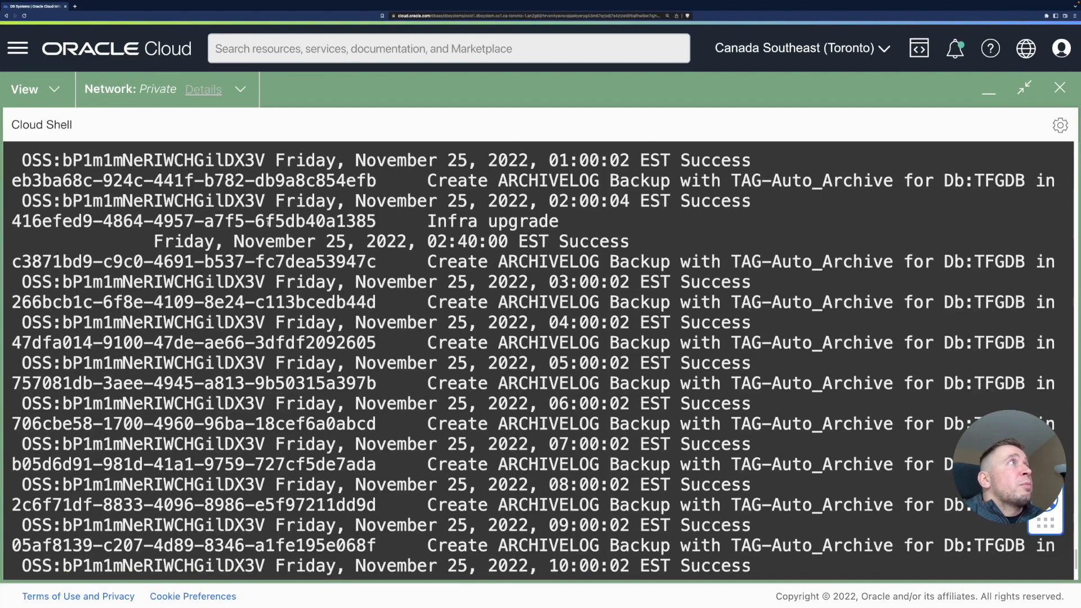
# - Copy the Infra upgrade job's ID and show that job's details with dbcli describe-job -i
pyautogui.doubleClick(268, 221)
pyautogui.press('super+c')
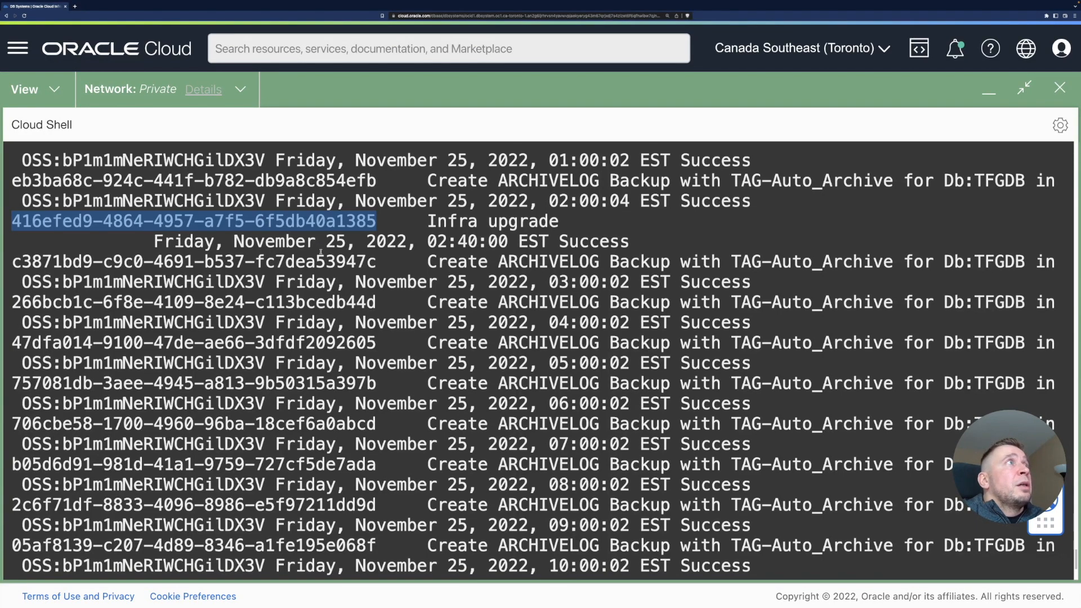
pyautogui.write('dbcli ')
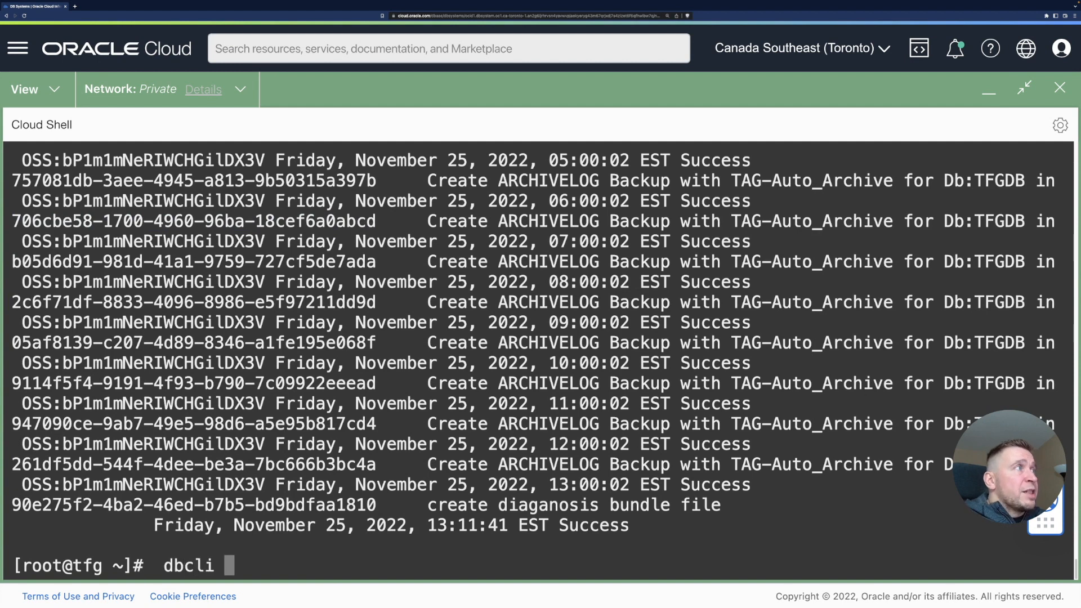
pyautogui.write('descr')
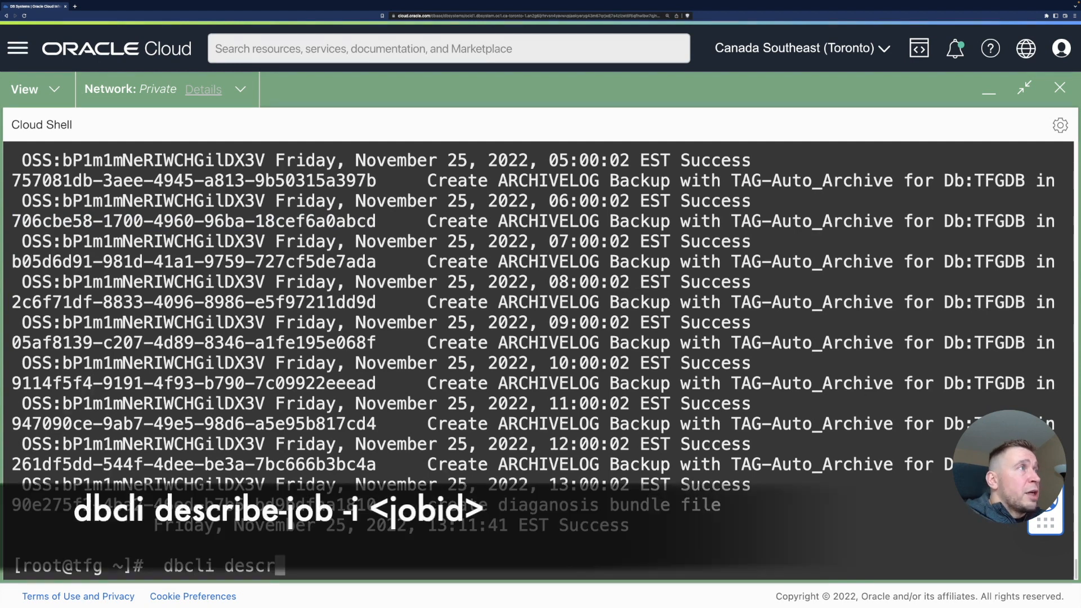
pyautogui.write('ibe-job -i')
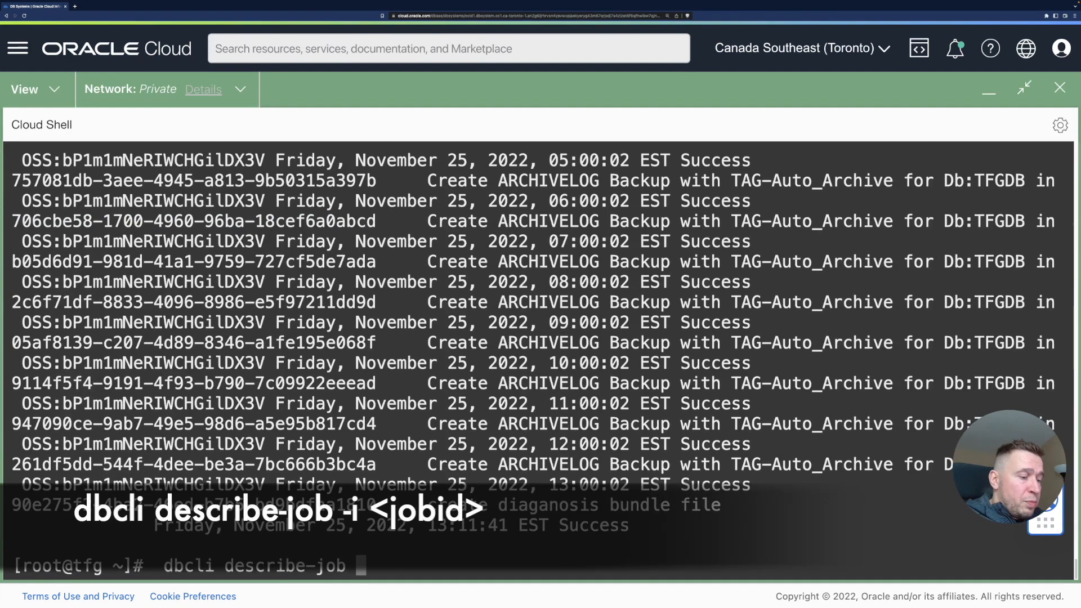
pyautogui.press('super+v')
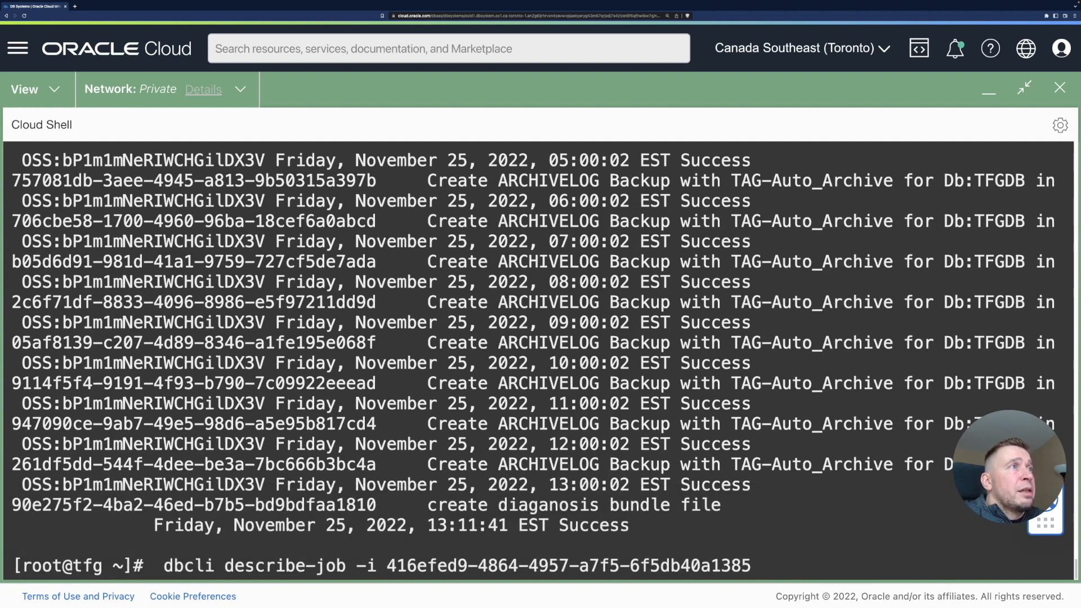
pyautogui.press('Return')
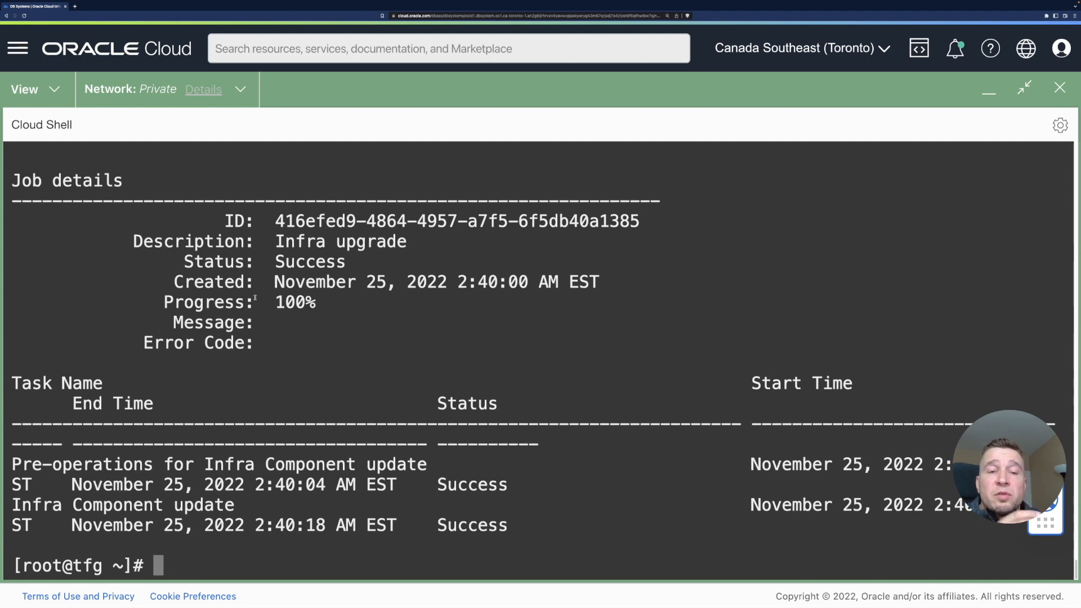
# - Change to the /opt/oracle/dcs directory and list its contents with ls -latr
pyautogui.write('cd')
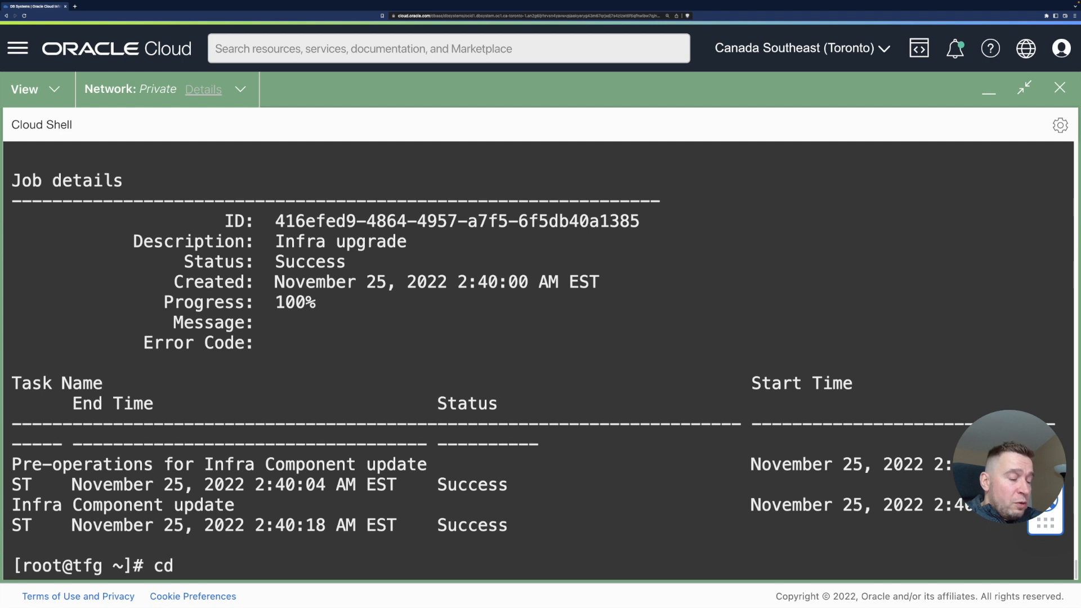
pyautogui.write(' /opt/')
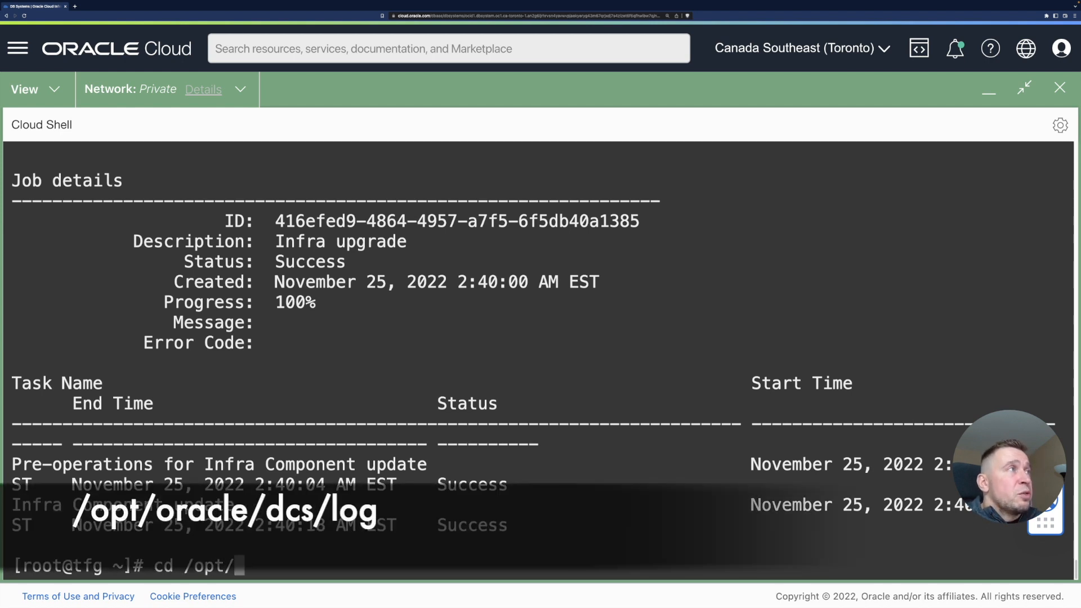
pyautogui.write('oracle/dvc')
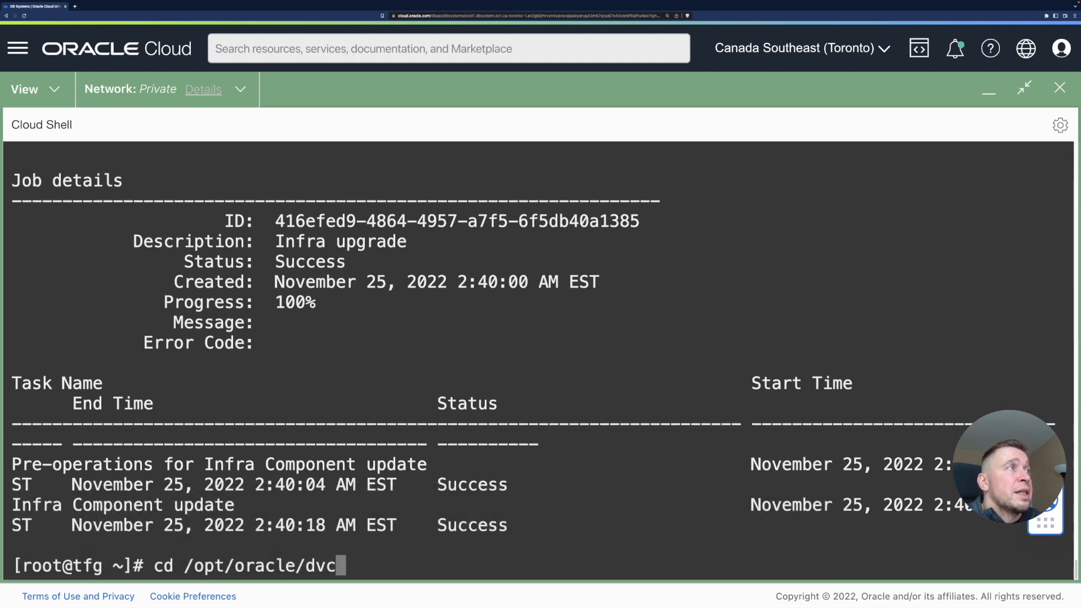
pyautogui.press('BackSpace')
pyautogui.press('BackSpace')
pyautogui.write('cs/')
pyautogui.press('Tab')
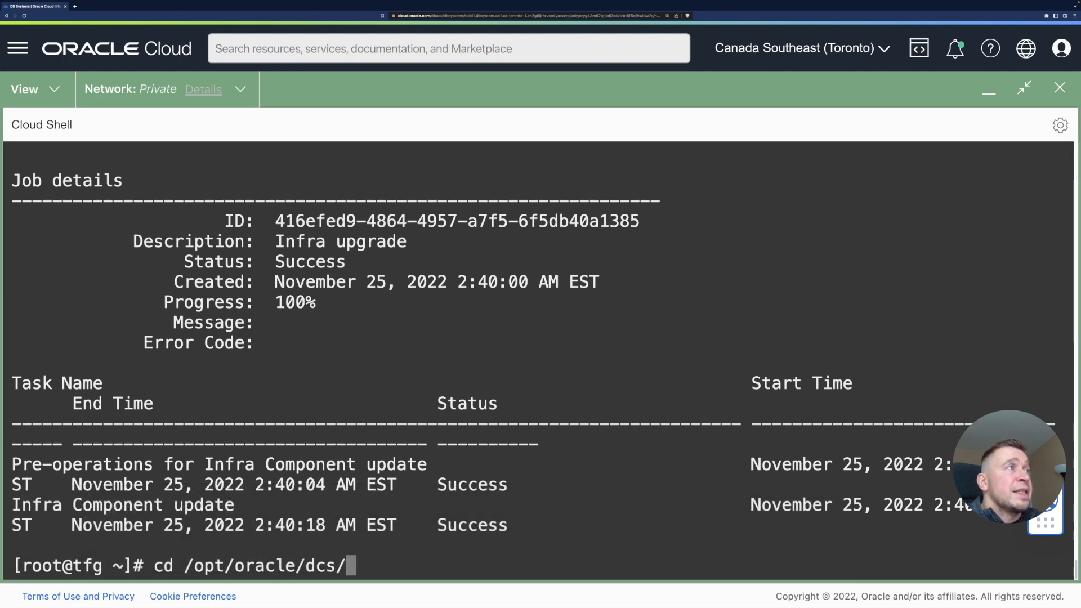
pyautogui.press('Return')
pyautogui.write('ls -latr')
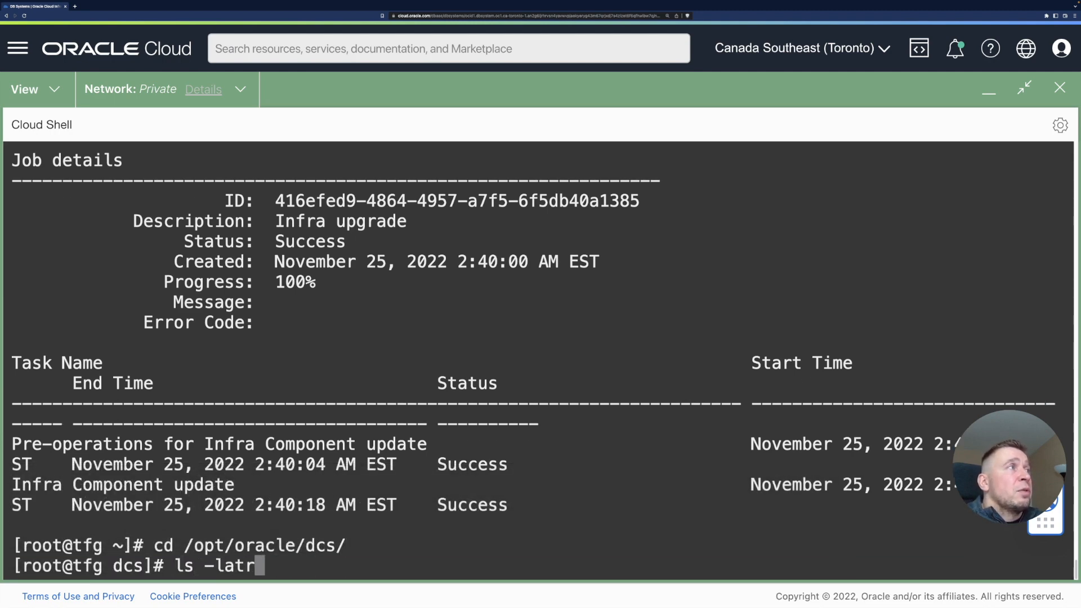
pyautogui.press('Return')
# - Change to the log subdirectory and list its files with ls -latr
pyautogui.write('cd log/')
pyautogui.press('Tab')
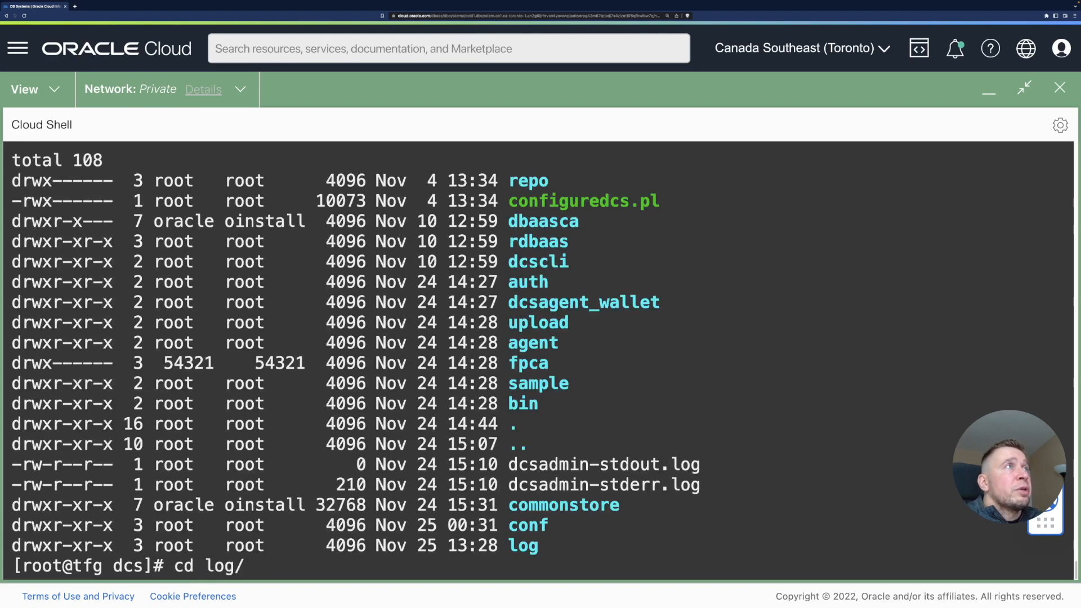
pyautogui.press('Return')
pyautogui.write('ls -latr')
pyautogui.press('Return')
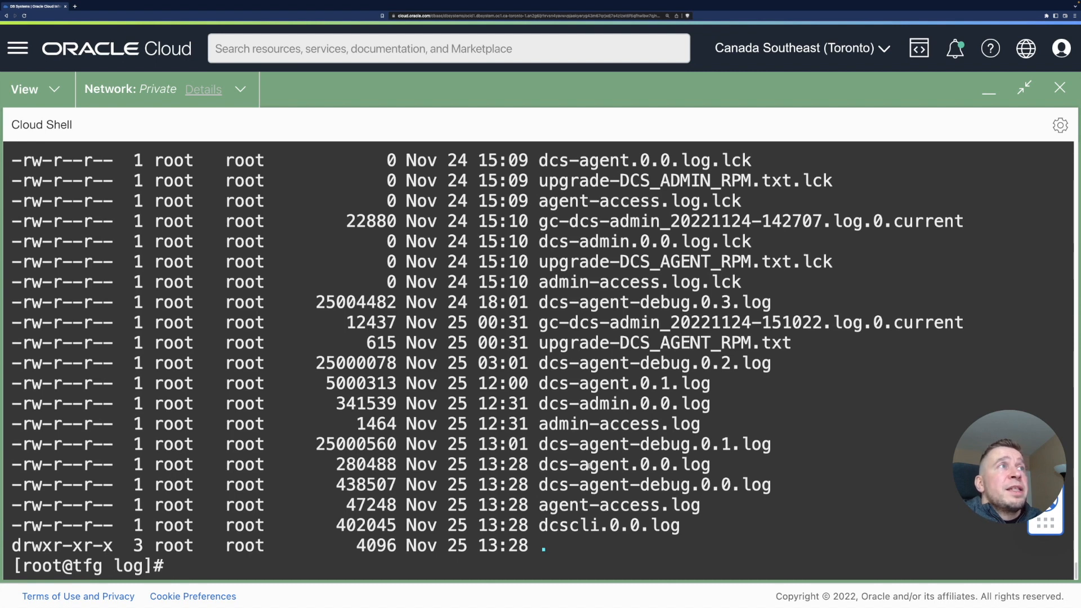
# - Copy the file name dcs-agent.0.0.log from the listing and open that log with more
pyautogui.doubleClick(618, 465)
pyautogui.press('super+c')
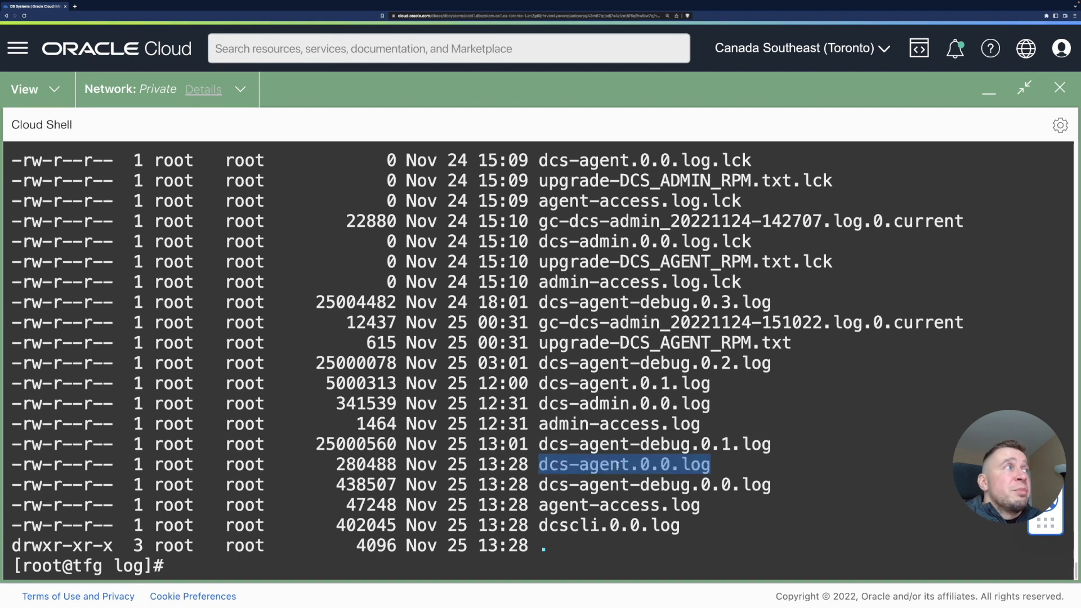
pyautogui.write('more dcs-agent.0.0.log')
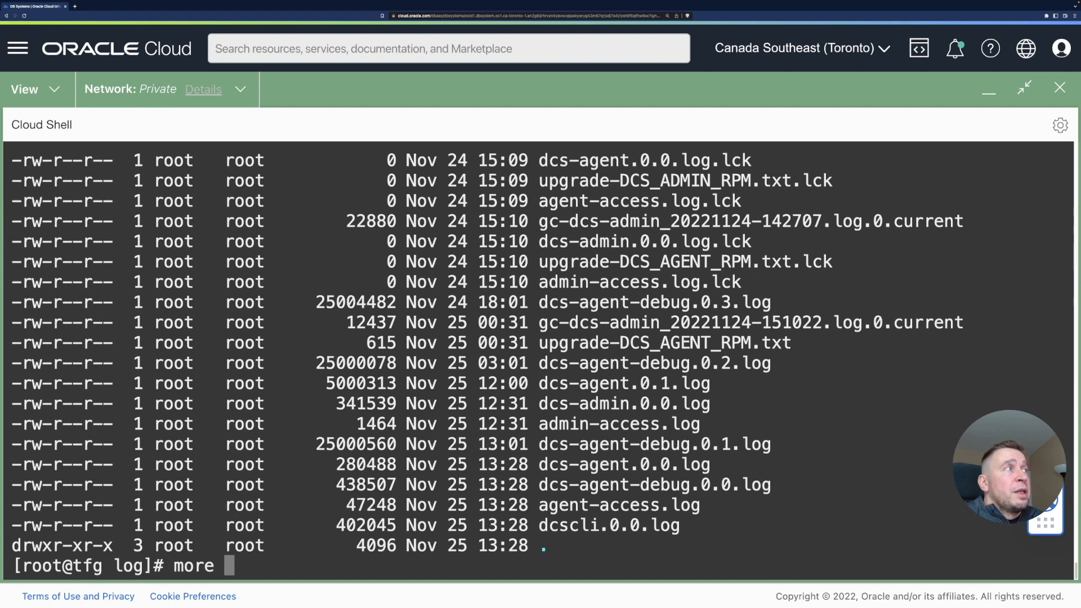
pyautogui.press('super+v')
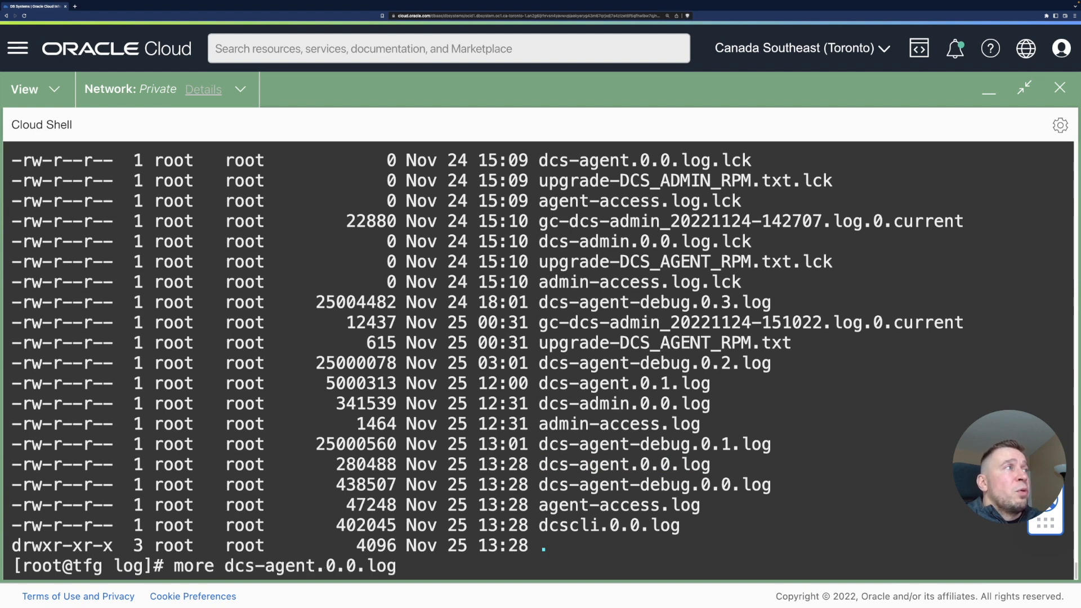
pyautogui.press('Return')
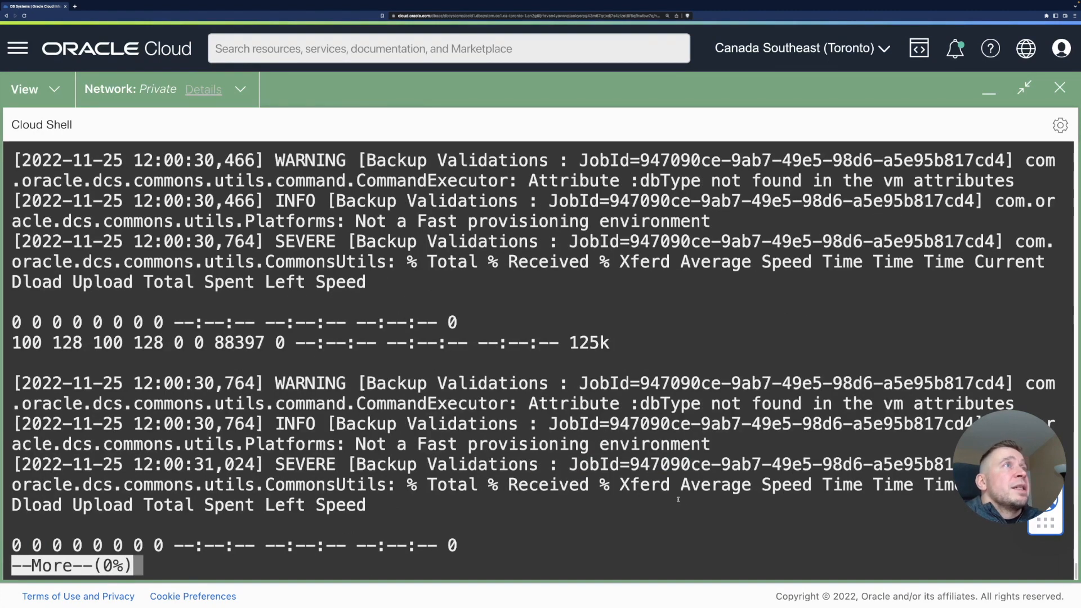
# - Page through the first few screens of the DCS agent log and quit the pager
pyautogui.press('space')
pyautogui.press('space')
pyautogui.press('space')
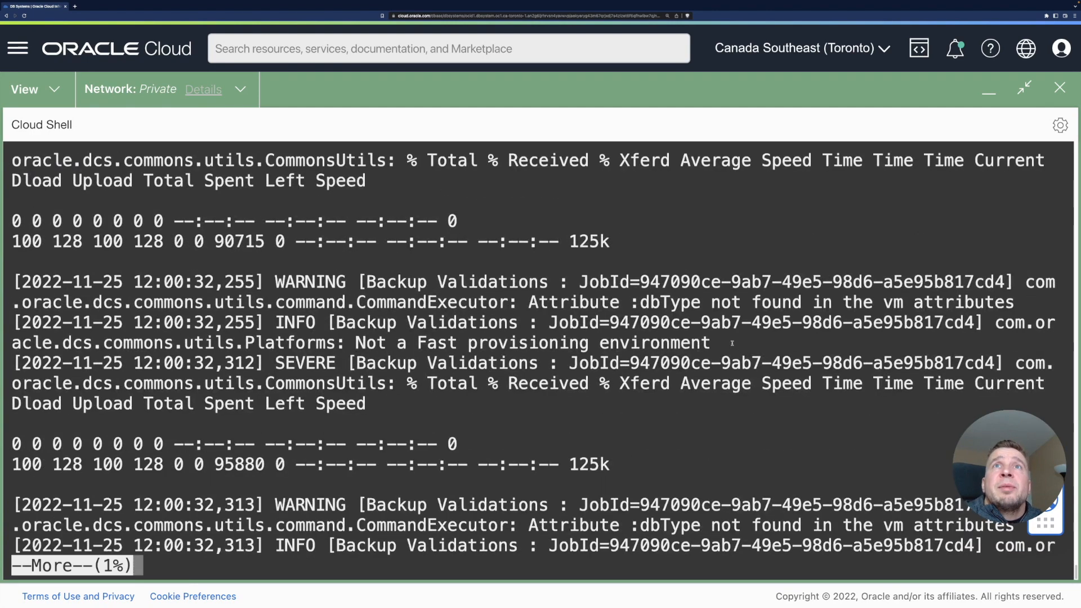
pyautogui.press('space')
pyautogui.press('space')
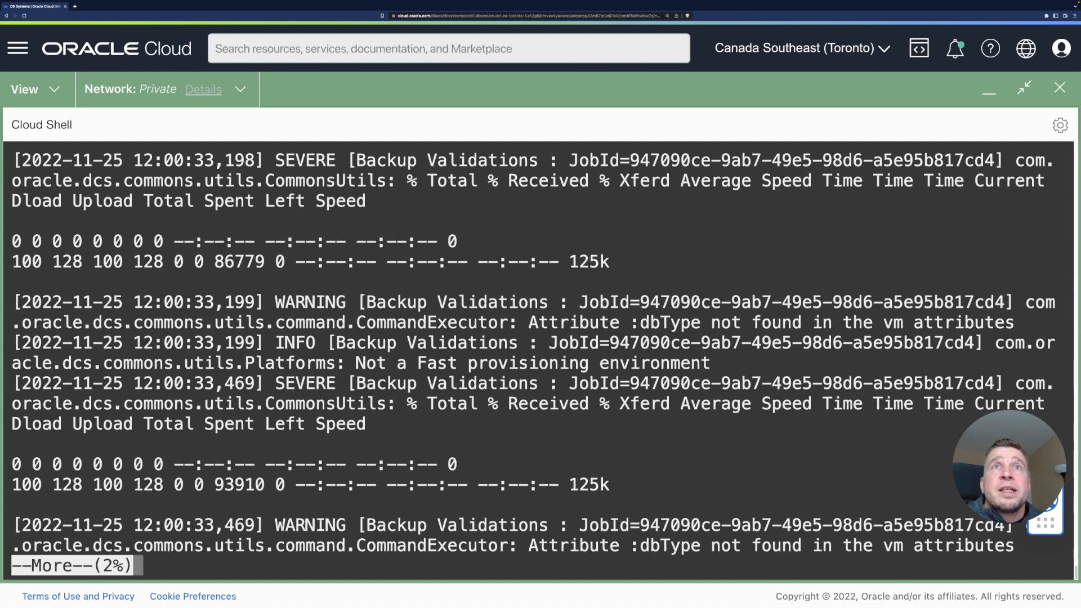
pyautogui.press('space')
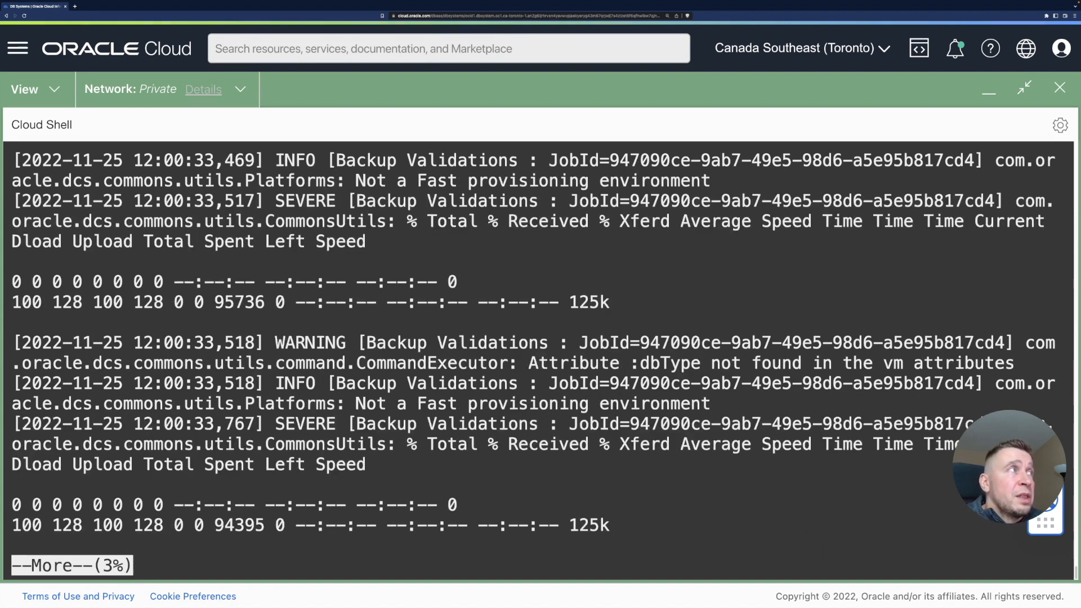
pyautogui.press('q')
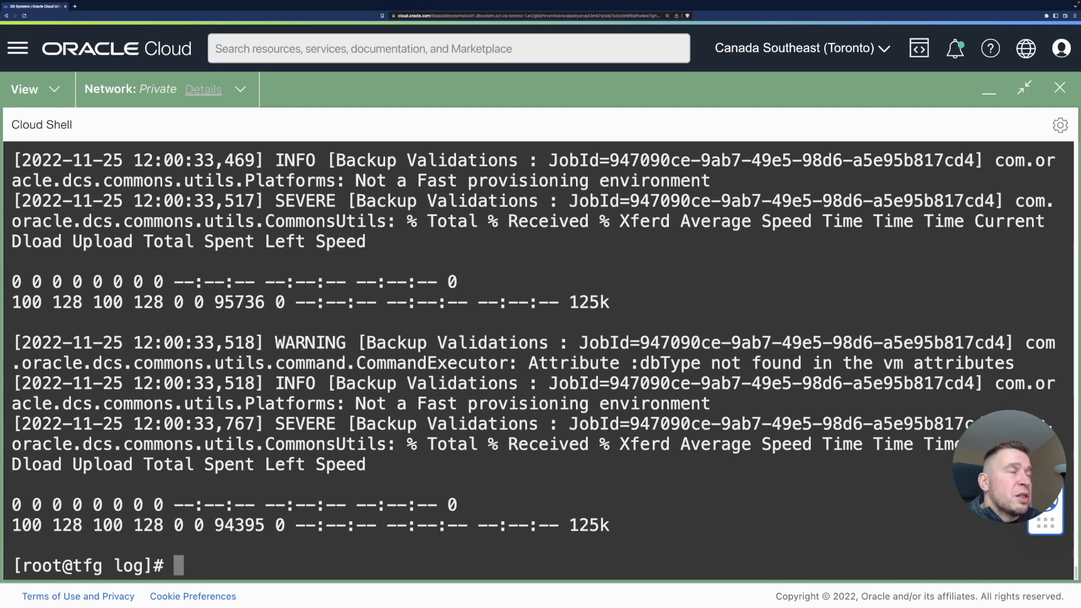
# - Return to the parent dcs directory and list all its contents in long format, oldest first
pyautogui.write('ls -la')
pyautogui.press('BackSpace')
pyautogui.press('BackSpace')
pyautogui.press('BackSpace')
pyautogui.press('BackSpace')
pyautogui.press('BackSpace')
pyautogui.press('BackSpace')
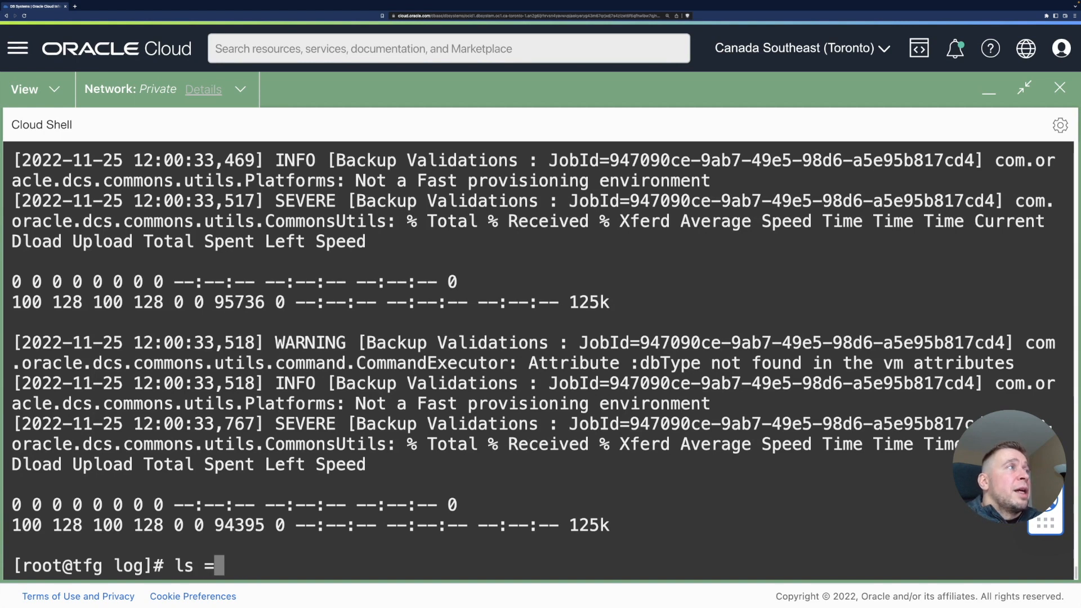
pyautogui.write('cd ..')
pyautogui.press('Return')
pyautogui.write('ls -lat')
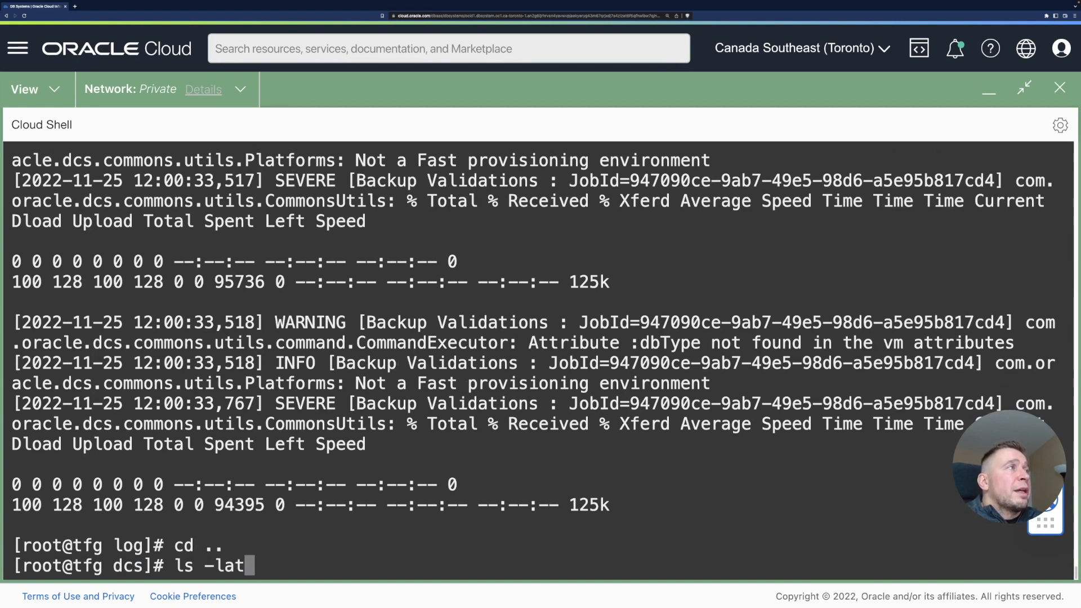
pyautogui.press('Return')
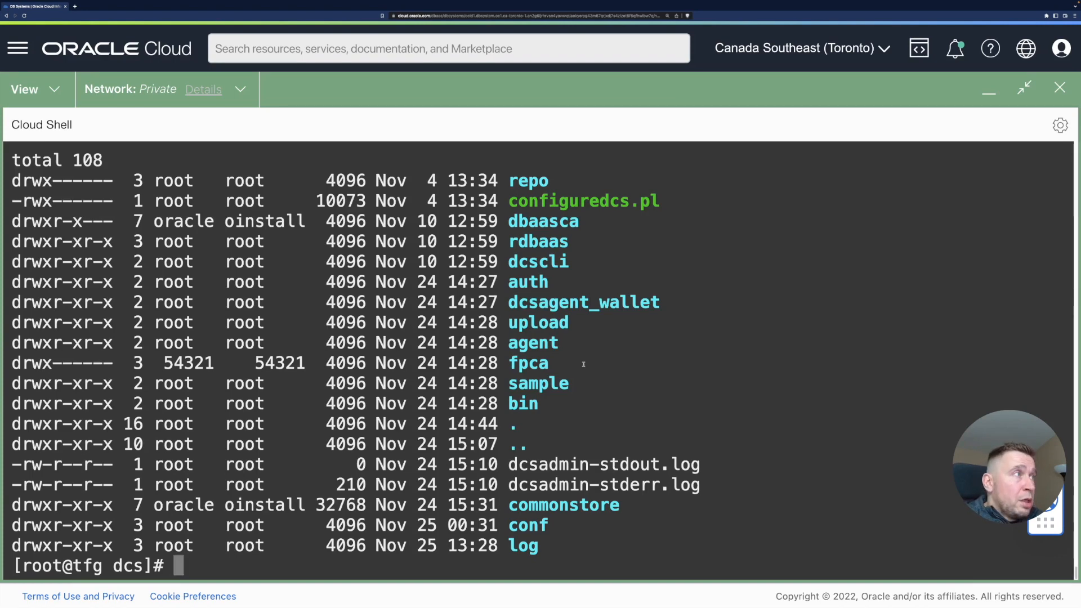
# - Change to the /u01/app/oracle directory and list all its contents in long format
pyautogui.write('cd /u01')
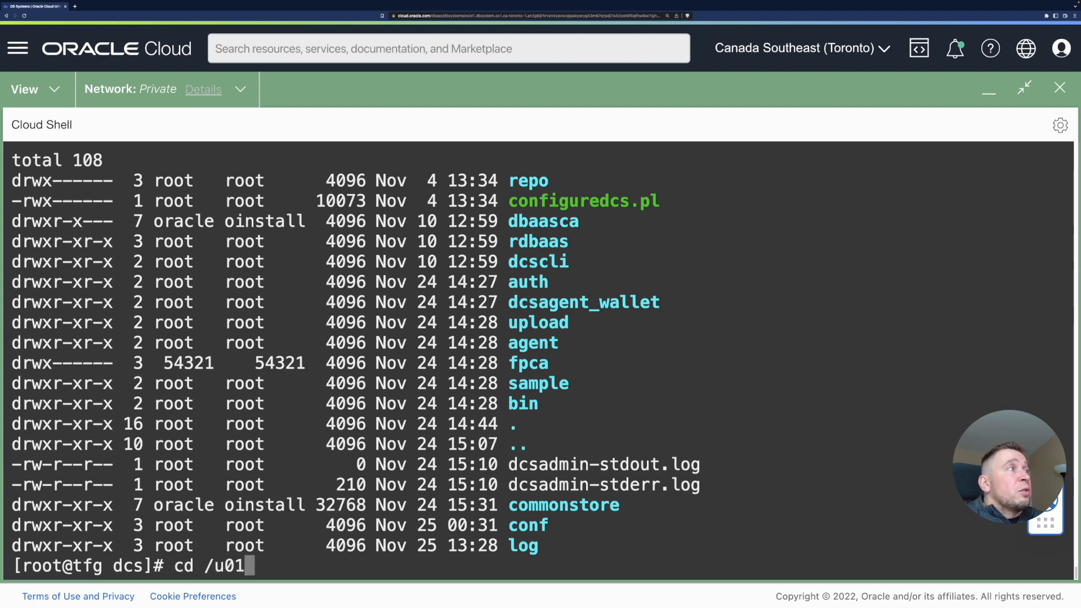
pyautogui.write('/app/')
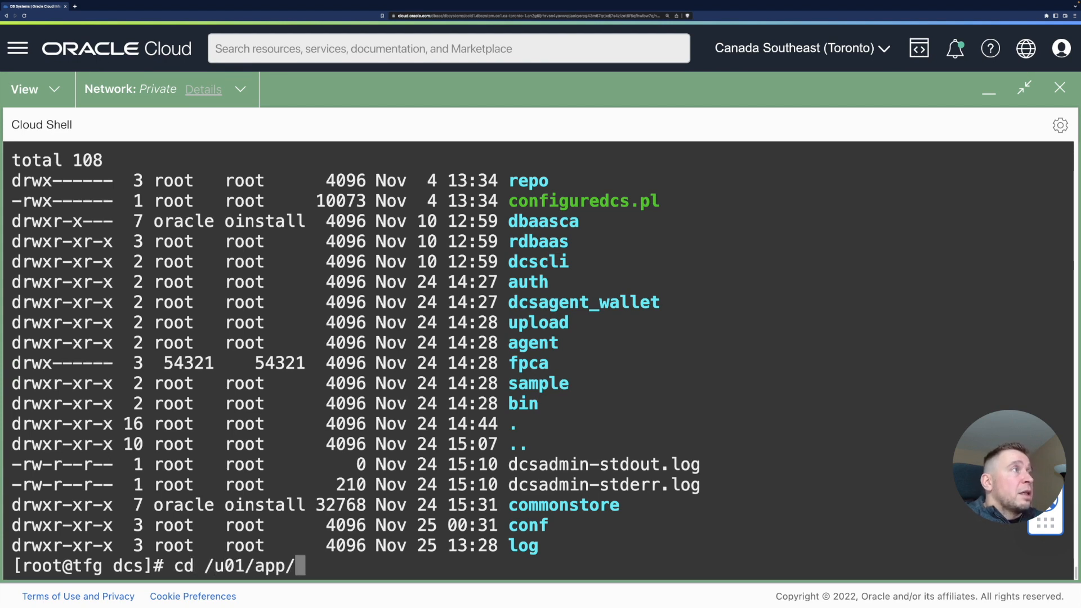
pyautogui.write('oracle')
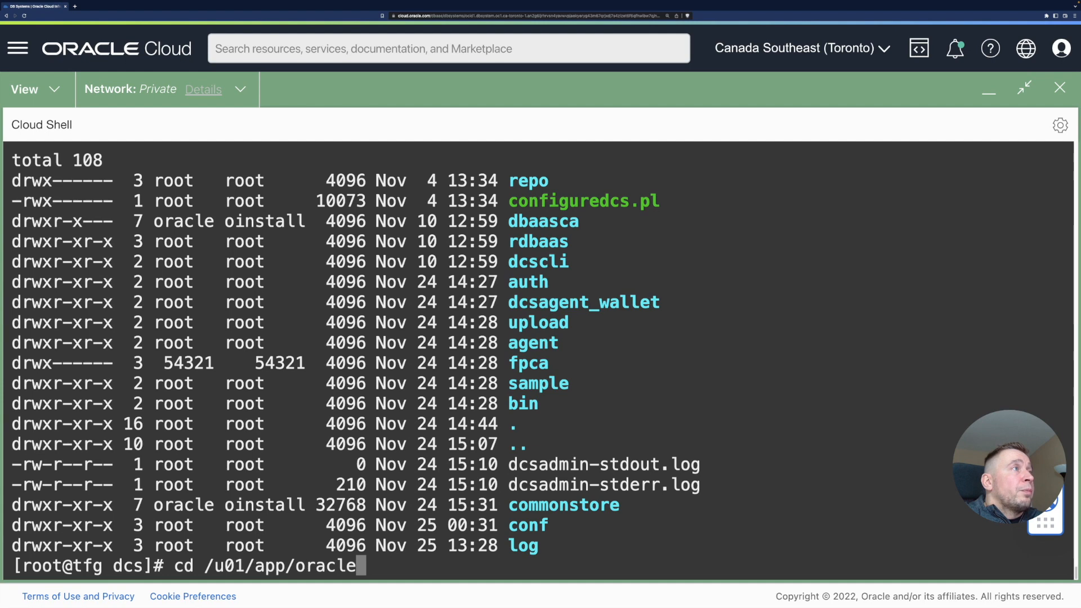
pyautogui.press('Return')
pyautogui.write('ls -la')
pyautogui.press('Return')
# - Change to the diag/rdbms subdirectory, list all its contents in long format, and print the working directory path
pyautogui.write('cd di')
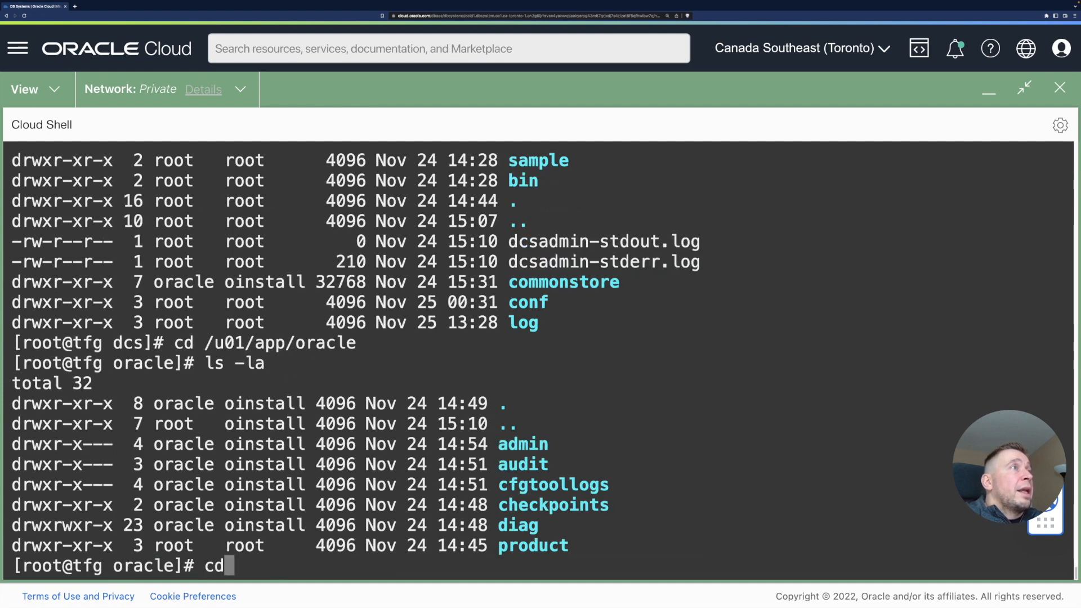
pyautogui.press('Tab')
pyautogui.press('Tab')
pyautogui.write('rd')
pyautogui.press('Tab')
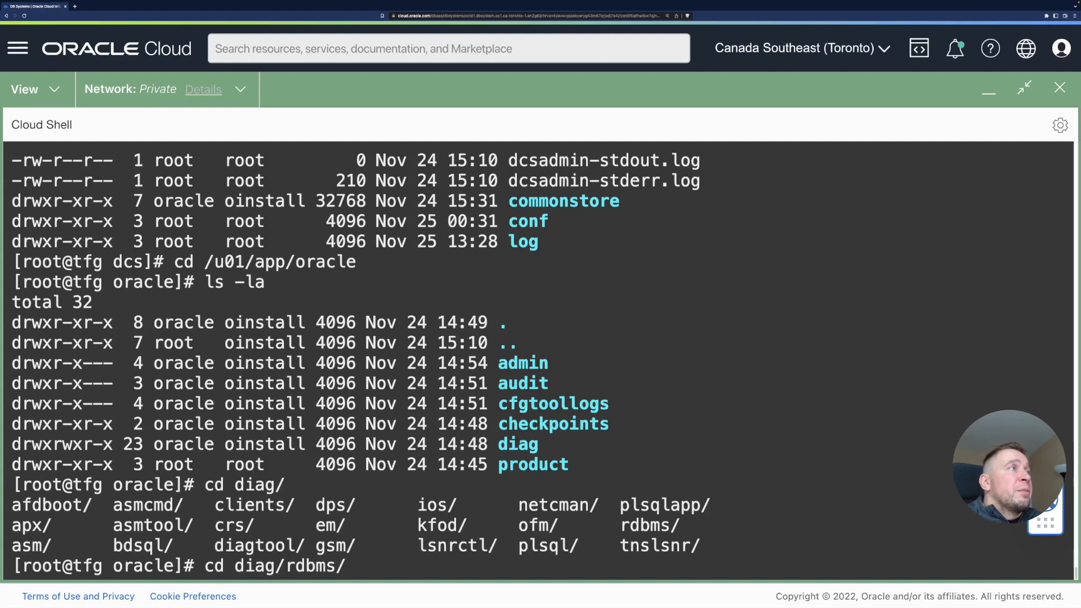
pyautogui.press('Return')
pyautogui.write('ls -la')
pyautogui.press('Return')
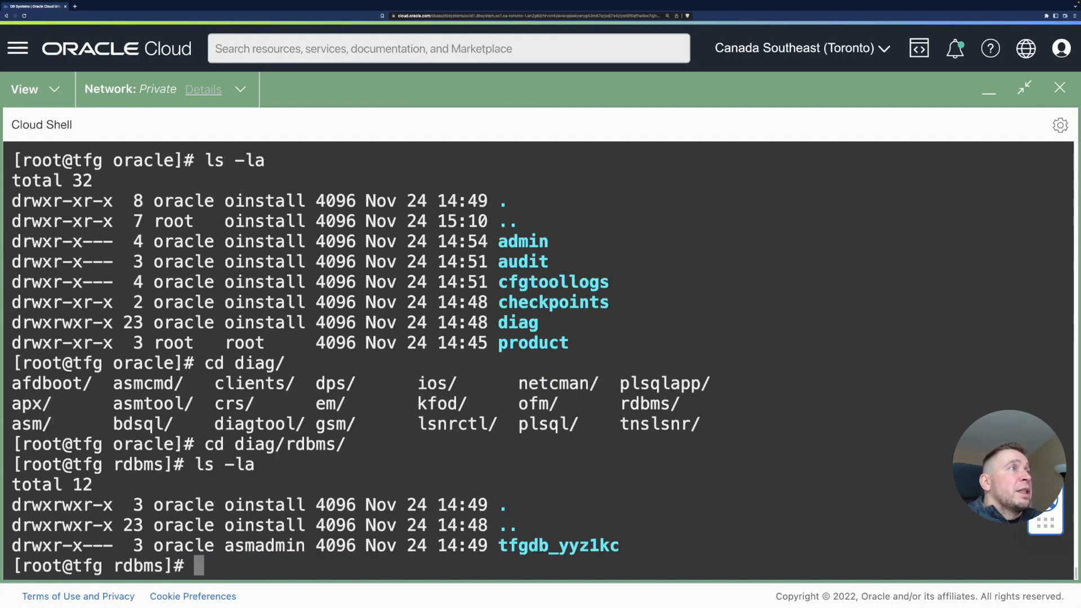
pyautogui.write('pwd')
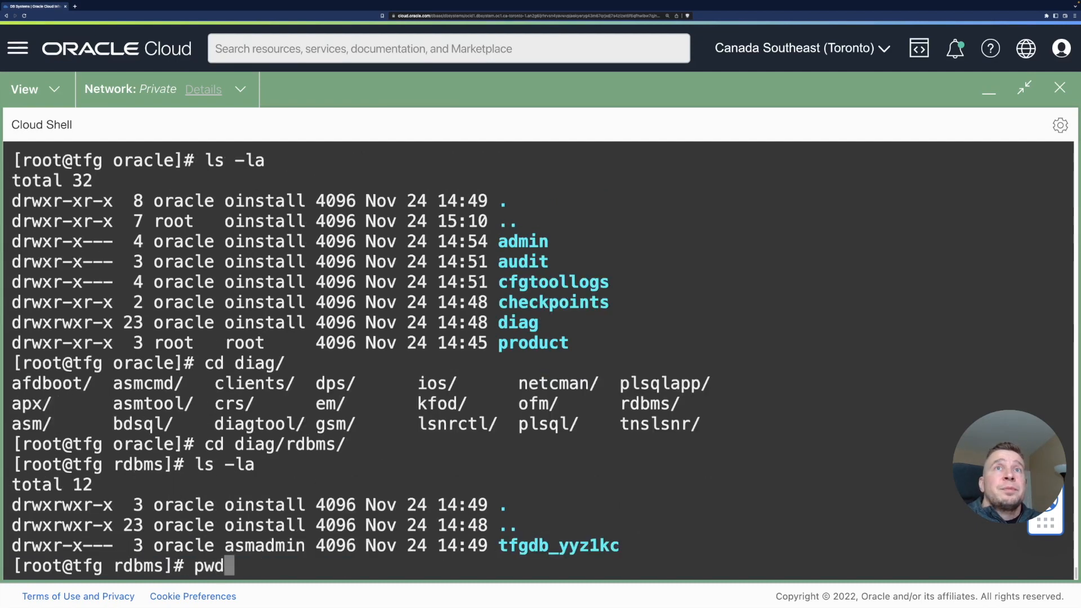
pyautogui.press('Return')
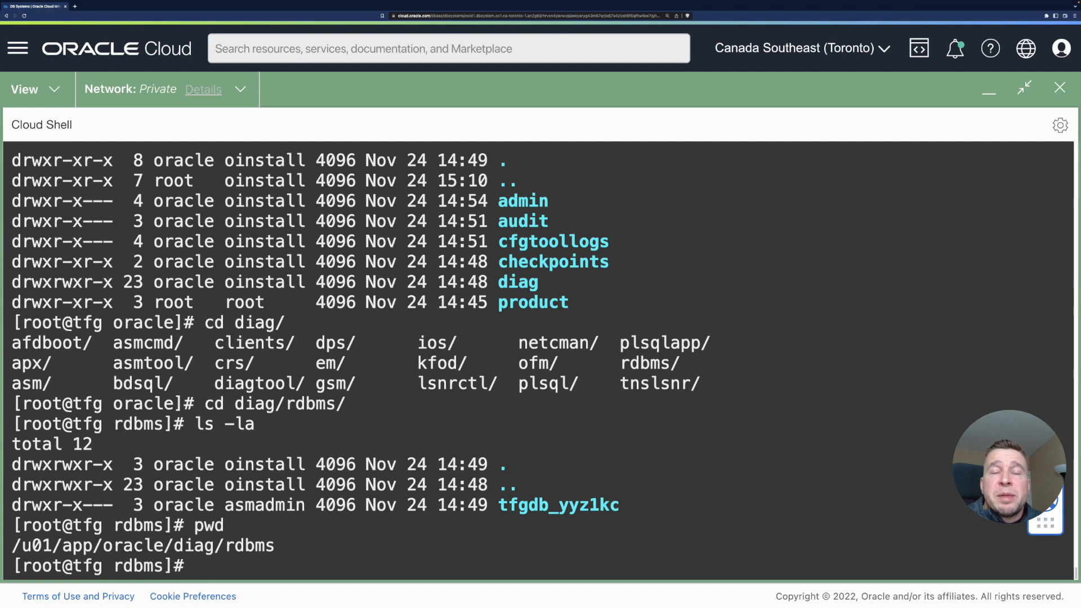
# - Enter the tfgdb_yyz1kc directory and list all its contents in long format
pyautogui.write('cd t')
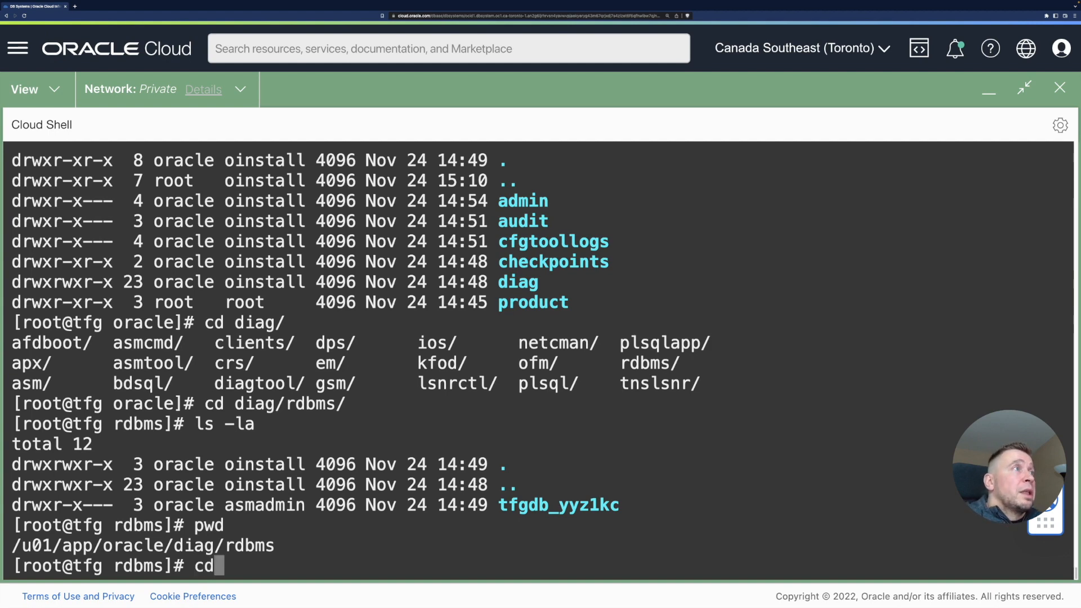
pyautogui.press('Tab')
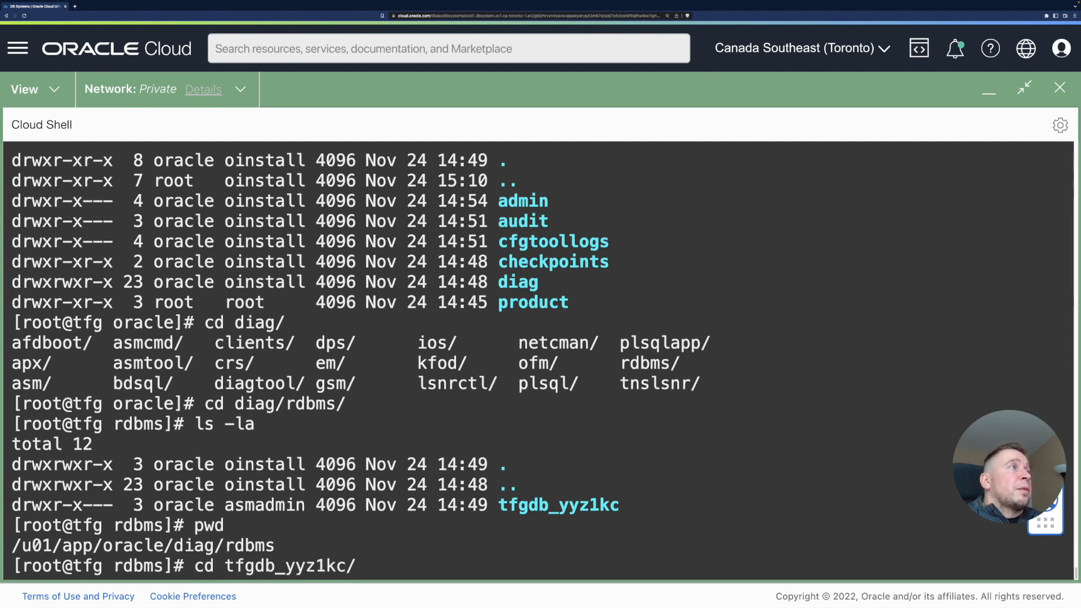
pyautogui.press('Return')
pyautogui.write('ls -la')
pyautogui.press('Return')
# - Go into the TFGDB instance directory and on into its trace subdirectory
pyautogui.write('cd TF')
pyautogui.press('Tab')
pyautogui.press('Return')
pyautogui.write('cd tr')
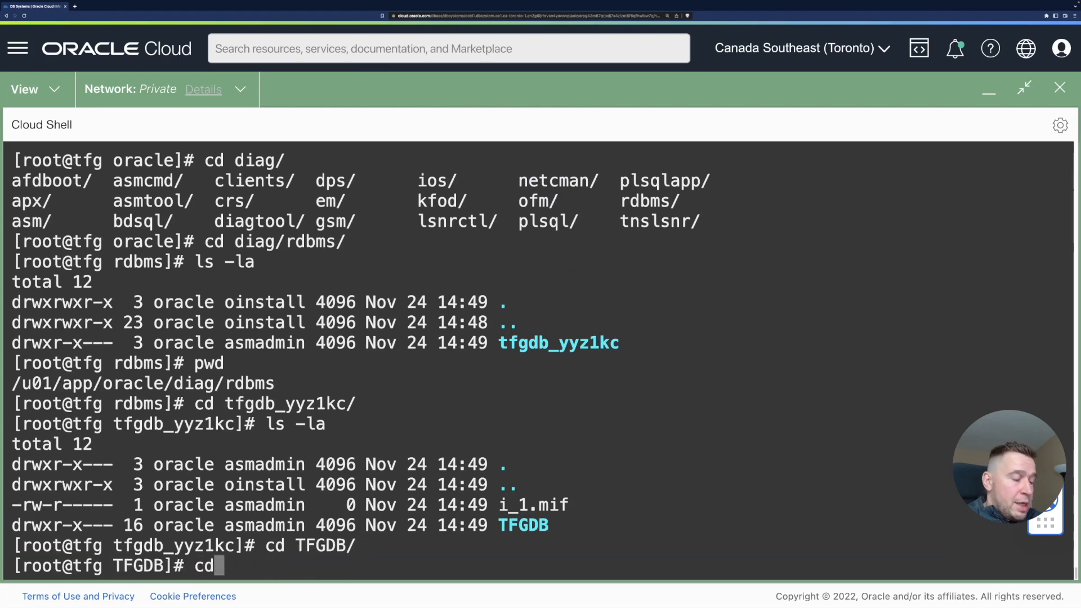
pyautogui.press('Tab')
pyautogui.press('Return')
# - Display the last 200 lines of the database alert log alert_TFGDB.log with tail
pyautogui.write('tail -200 al')
pyautogui.press('Tab')
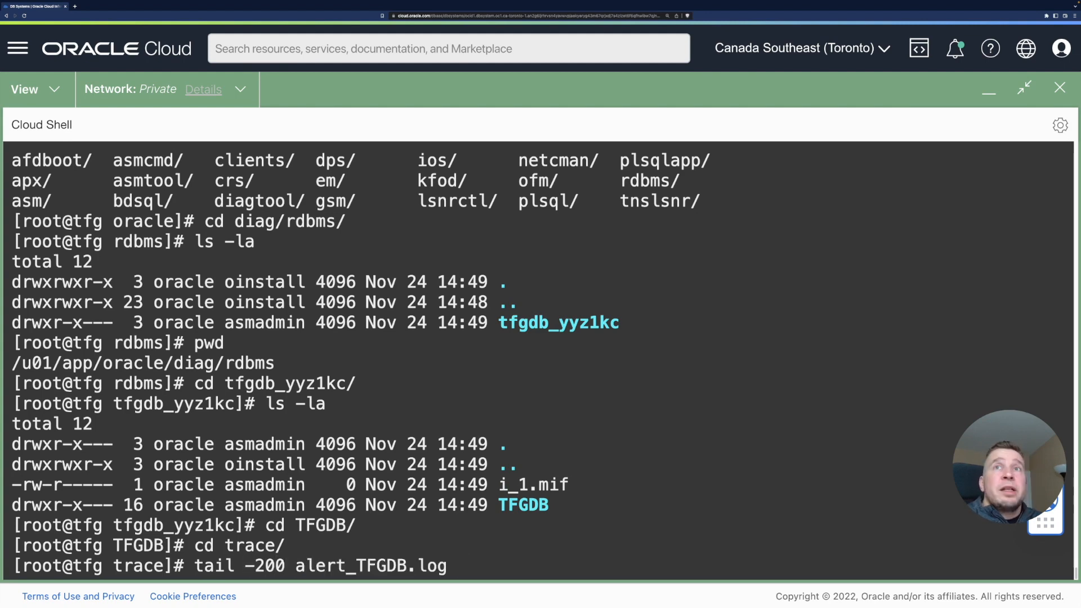
pyautogui.press('Return')
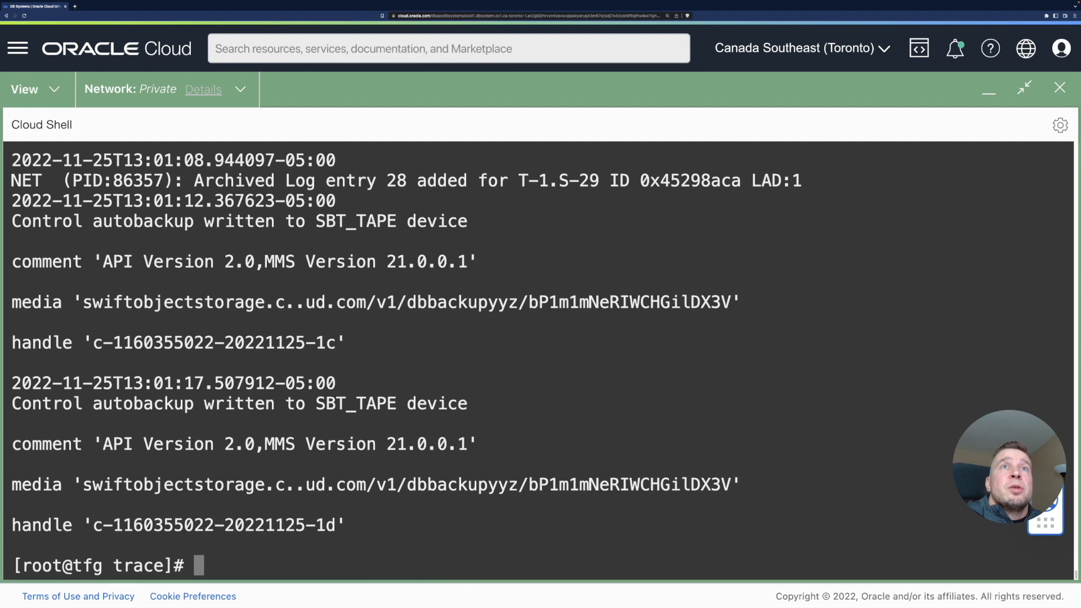
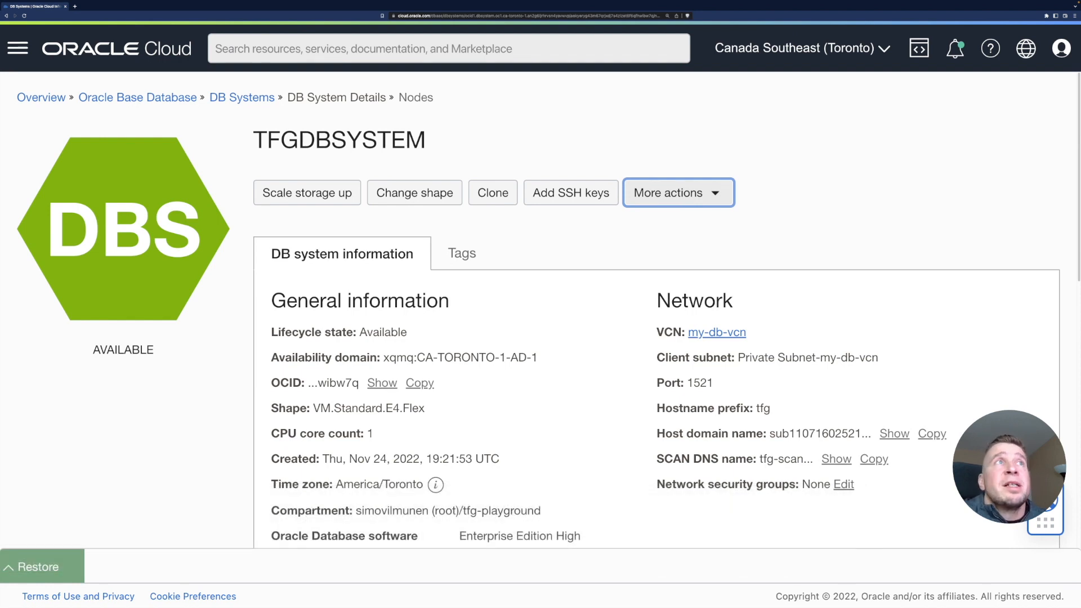
# - Terminate the DB system, confirming with its name TFGDBSYSTEM, and look over its details page
pyautogui.click(718, 195)
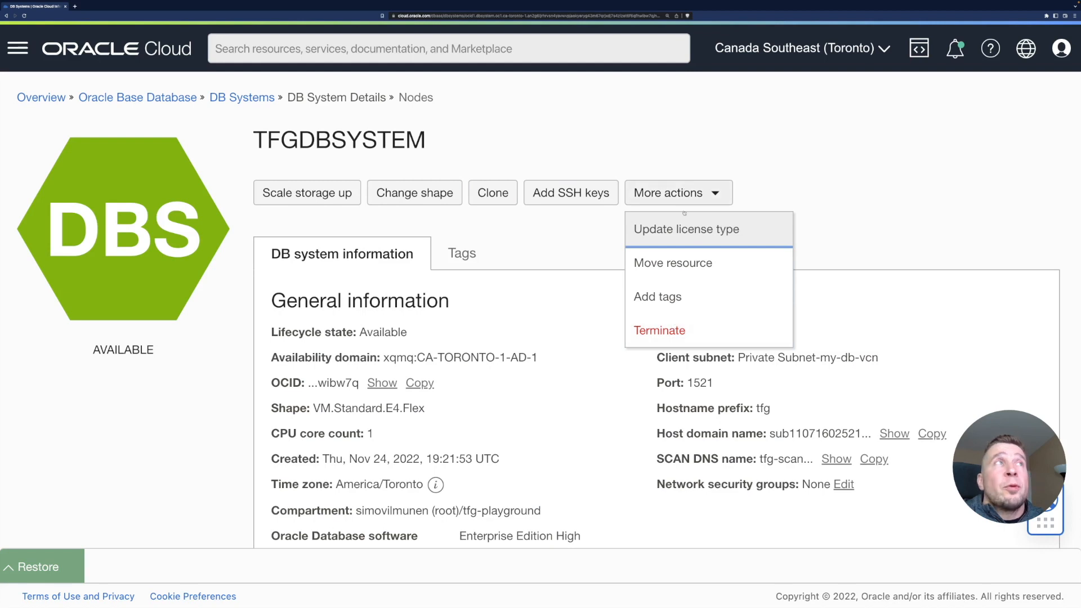
pyautogui.click(669, 324)
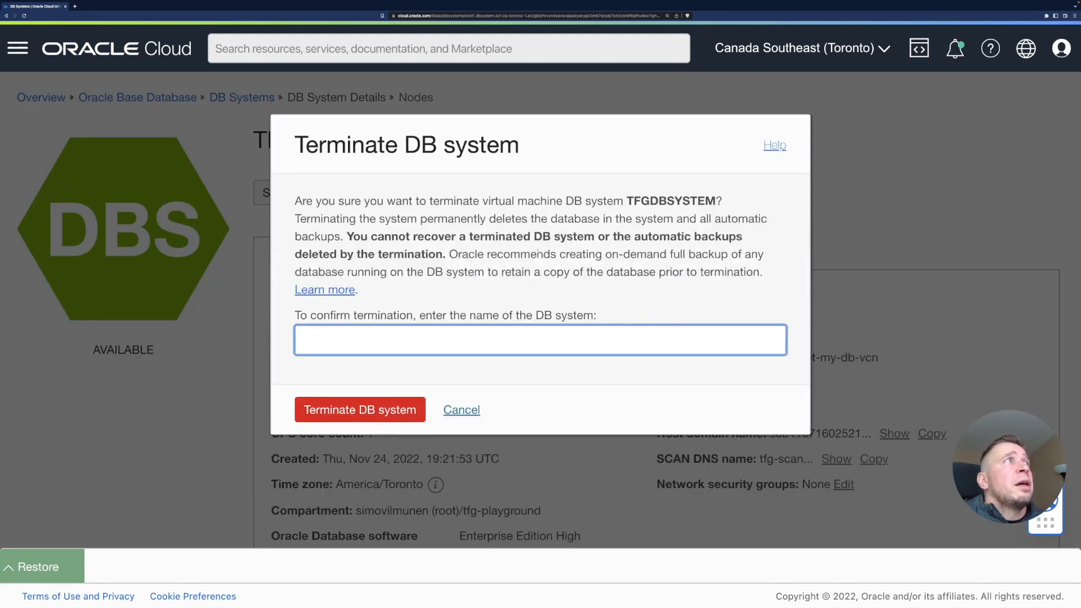
pyautogui.doubleClick(651, 202)
pyautogui.hotkey('ctrl', 'c')
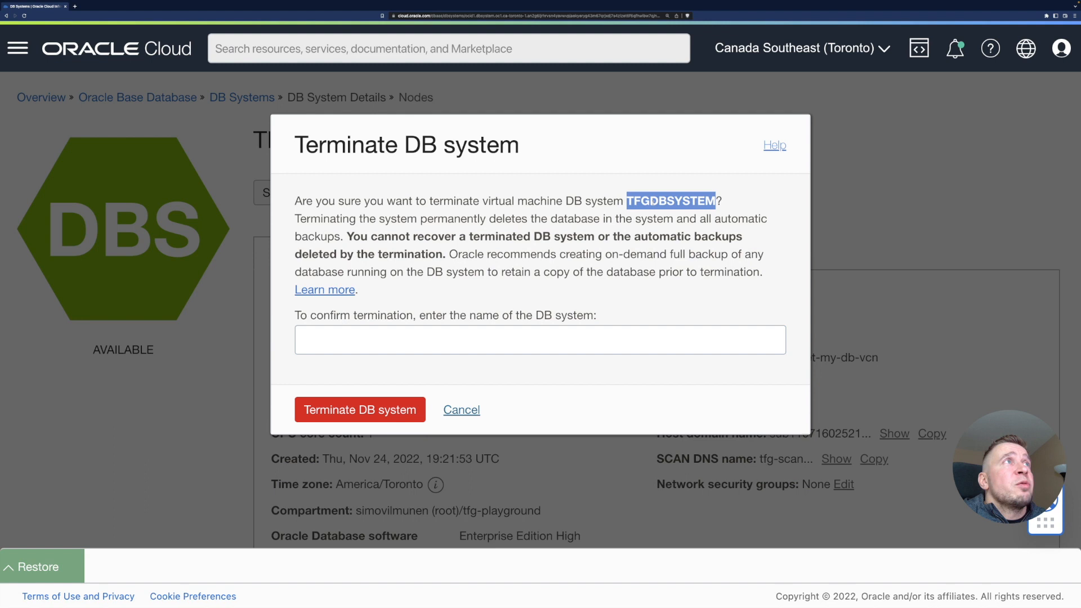
pyautogui.click(516, 333)
pyautogui.hotkey('ctrl', 'v')
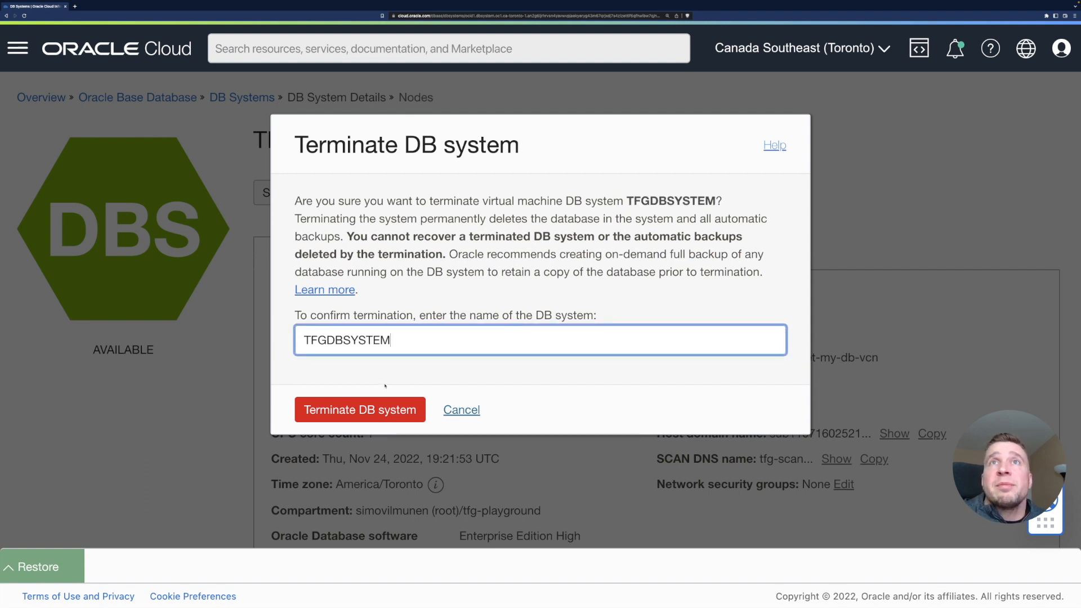
pyautogui.click(369, 409)
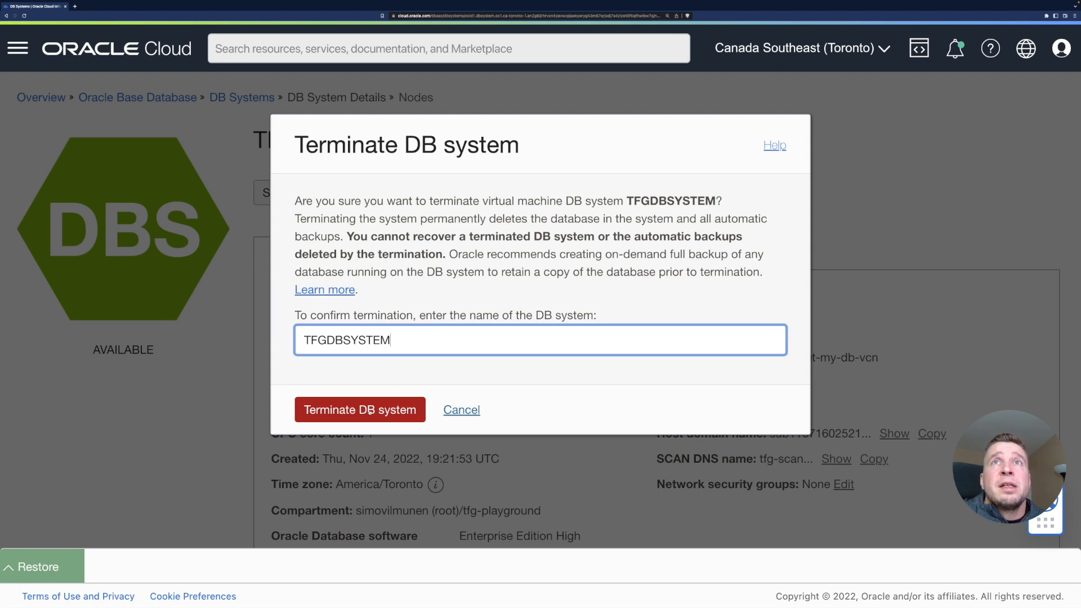
pyautogui.click(369, 410)
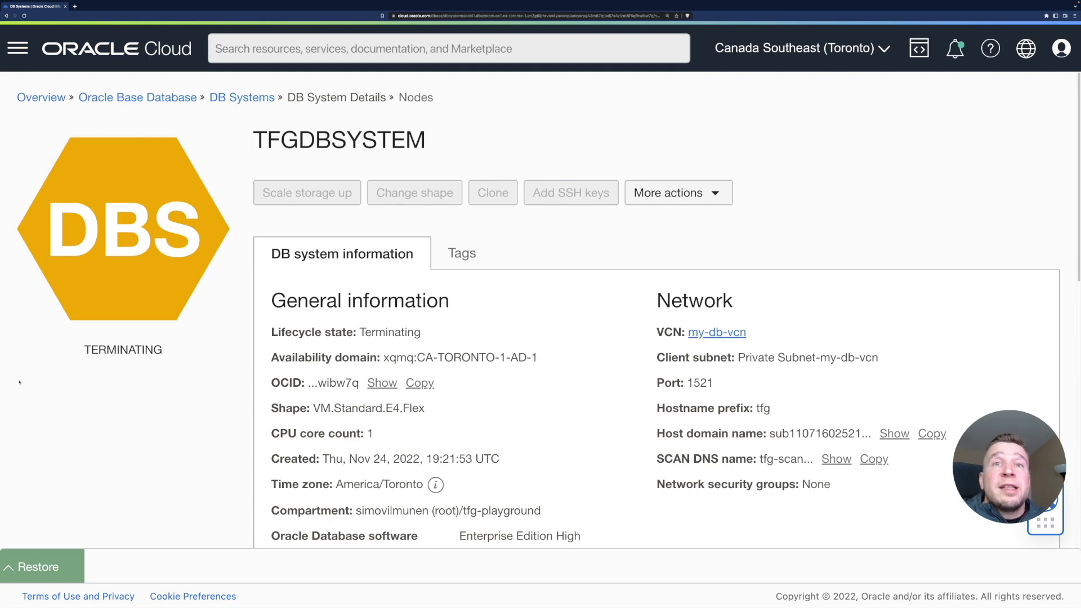
pyautogui.scroll(-12, 40, 375)
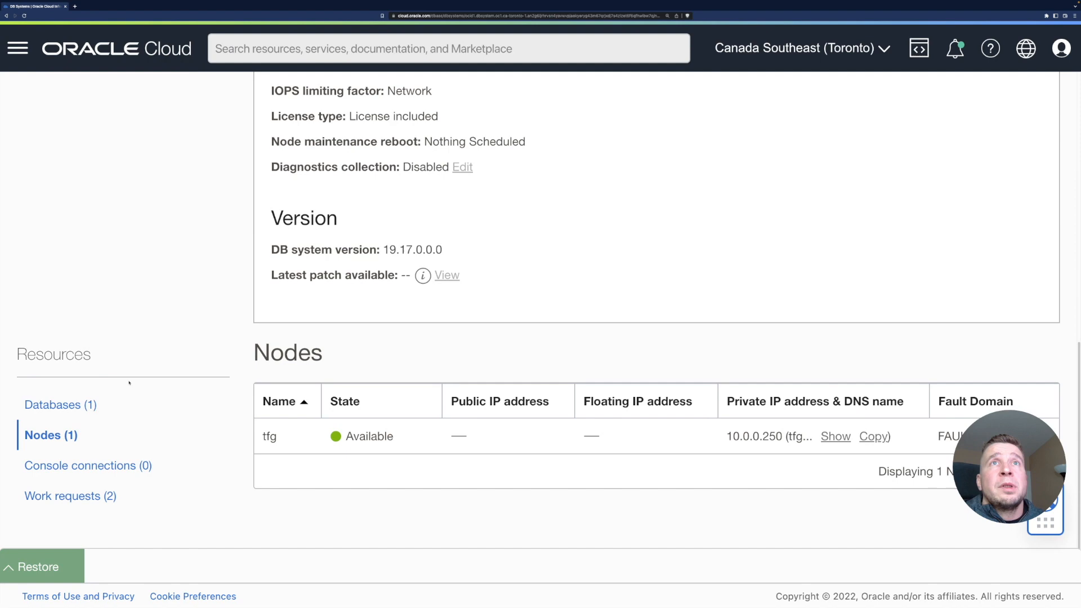
pyautogui.scroll(12, 128, 383)
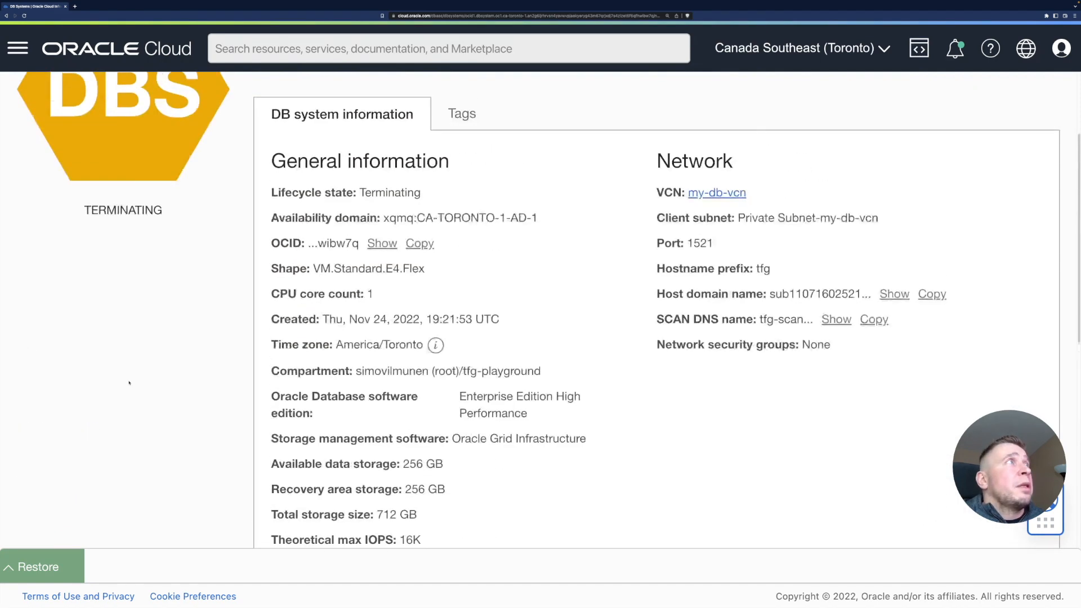